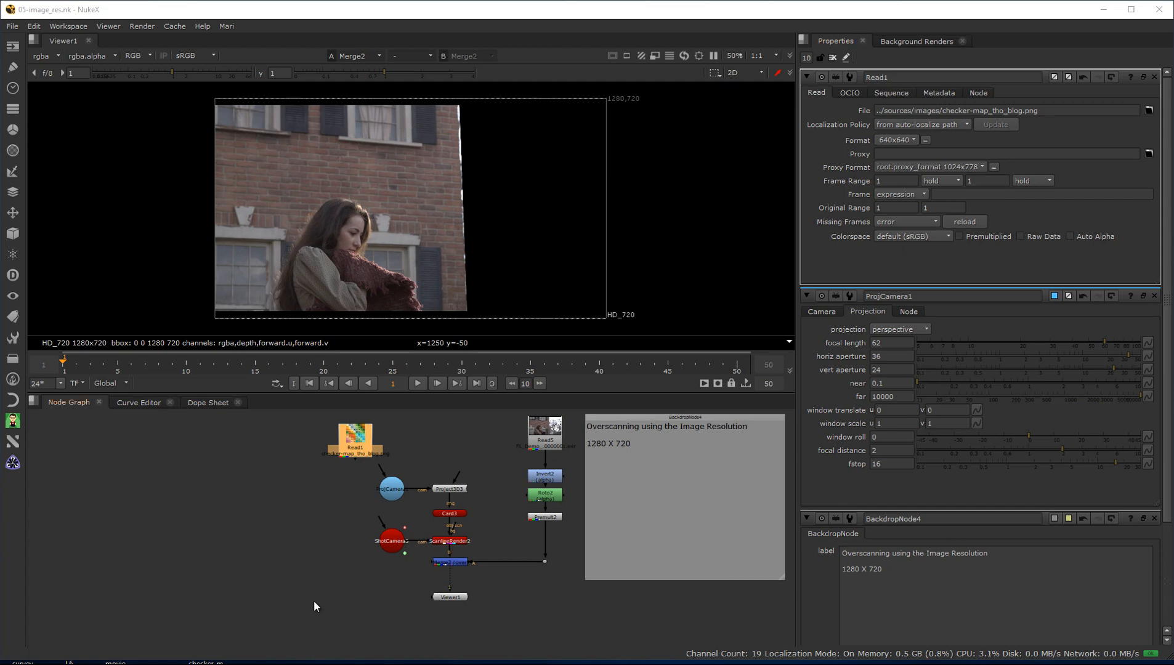
Show the Read5 plate in the viewer, and switch to Photoshop to check the image size of mp_proj50.exr.
left_click(540, 429)
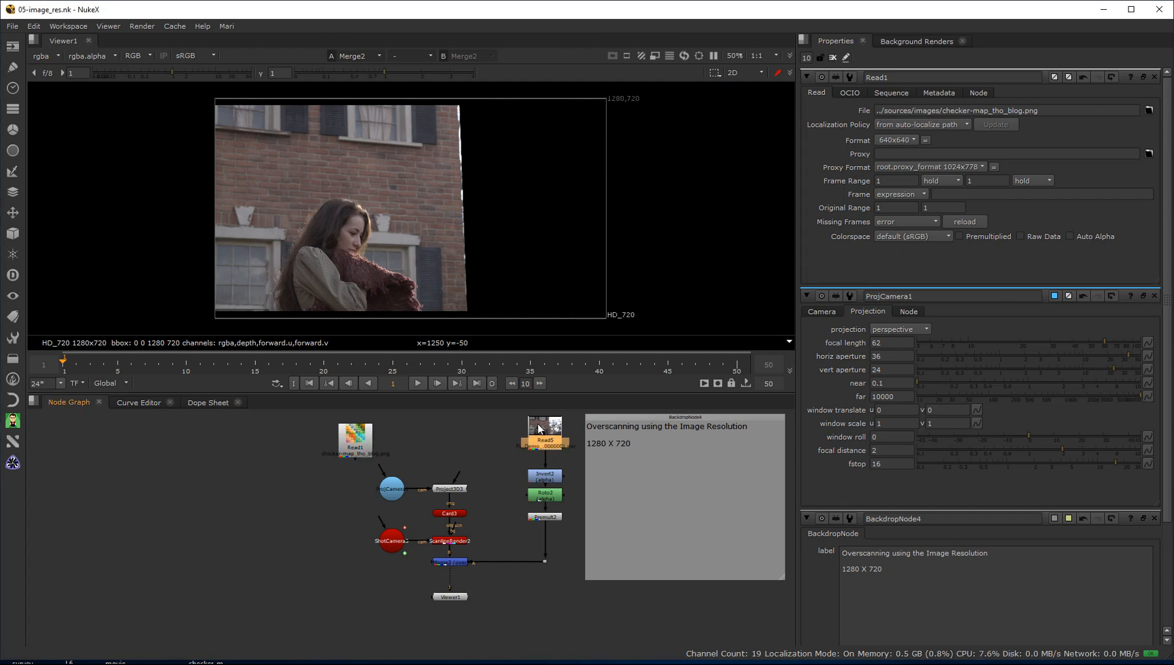
key("1")
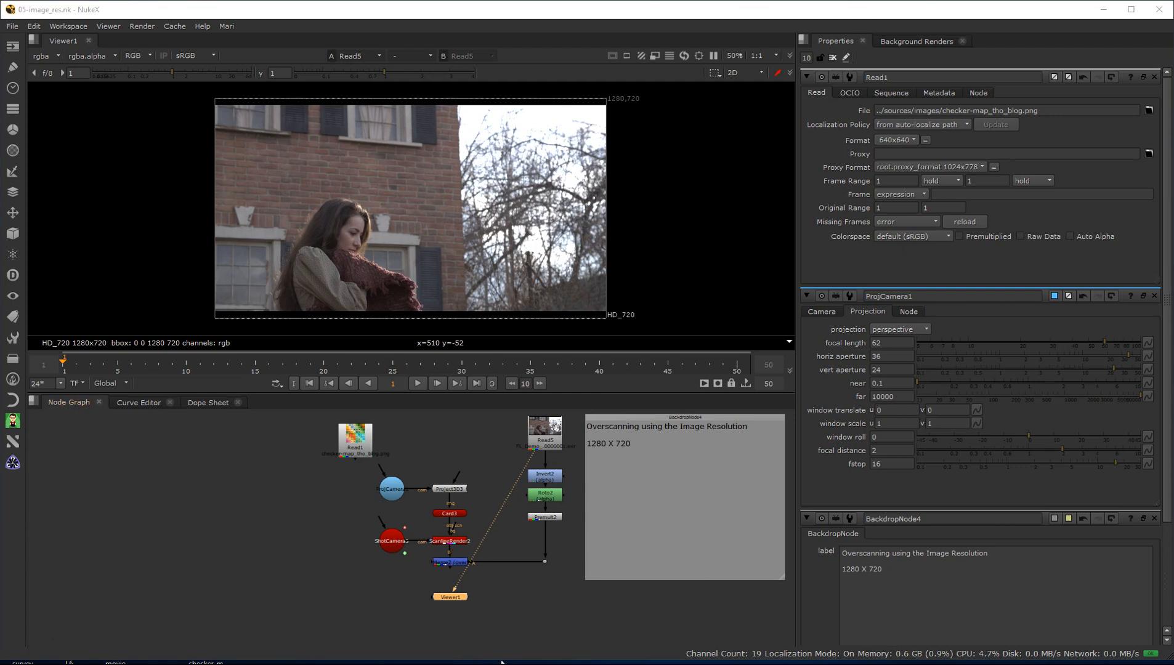
left_click(431, 664)
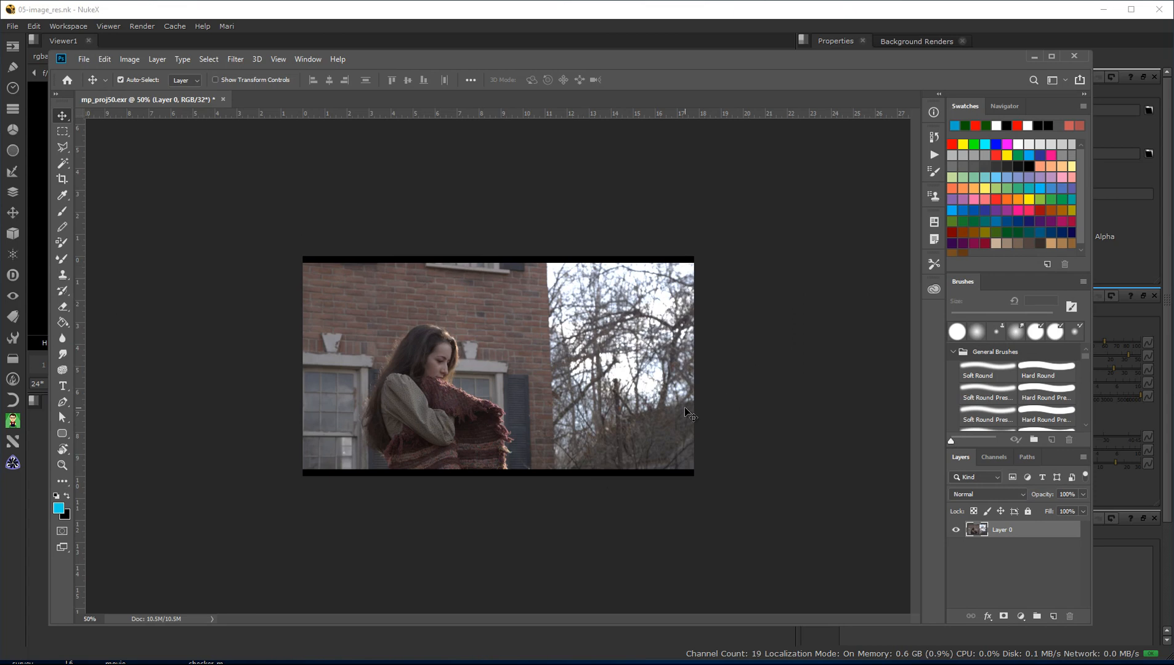
left_click(129, 59)
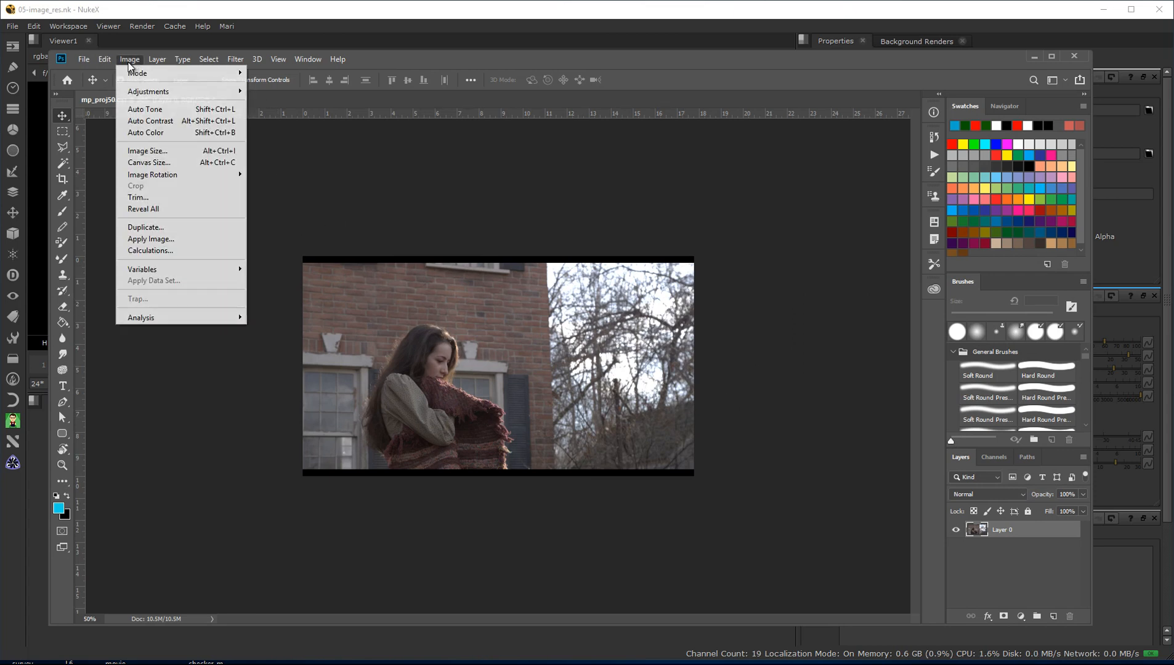
left_click(152, 152)
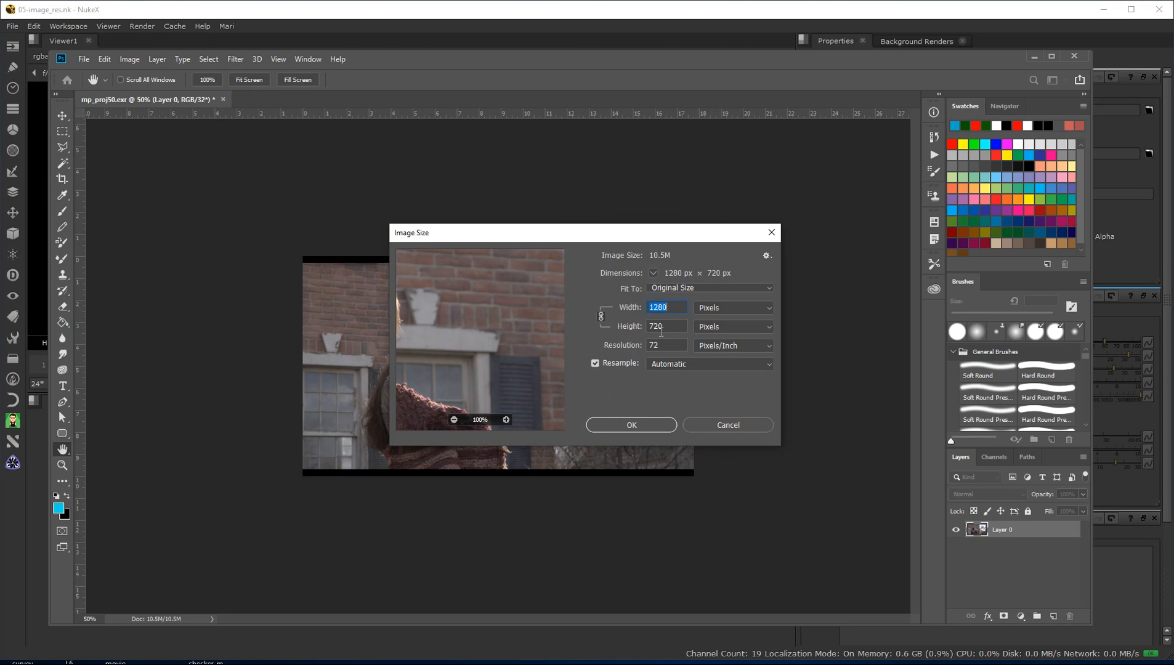
left_click(721, 426)
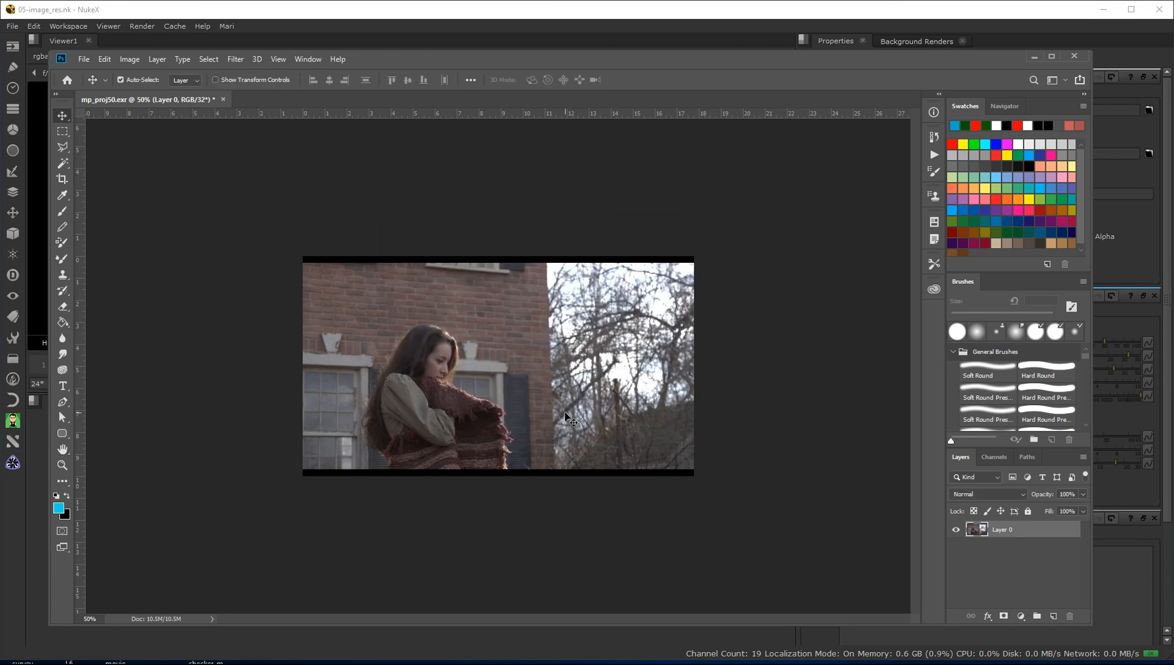
Enlarge the canvas of mp_proj50.exr to 2680 x 2200 pixels around the centred image.
left_click(129, 59)
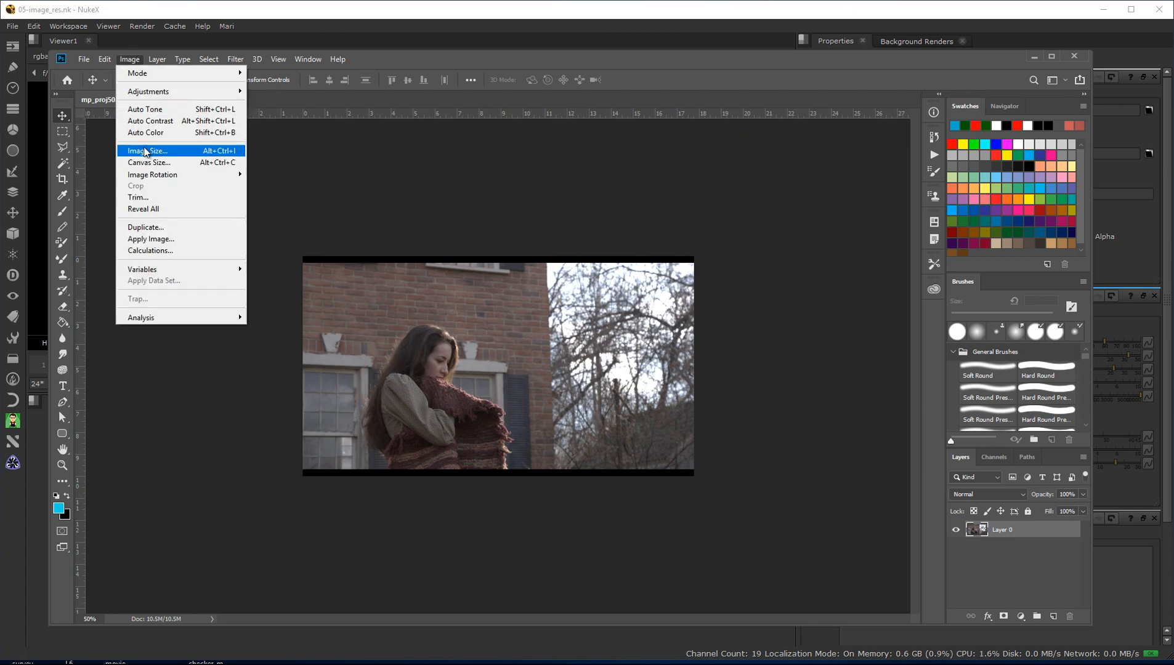
left_click(149, 163)
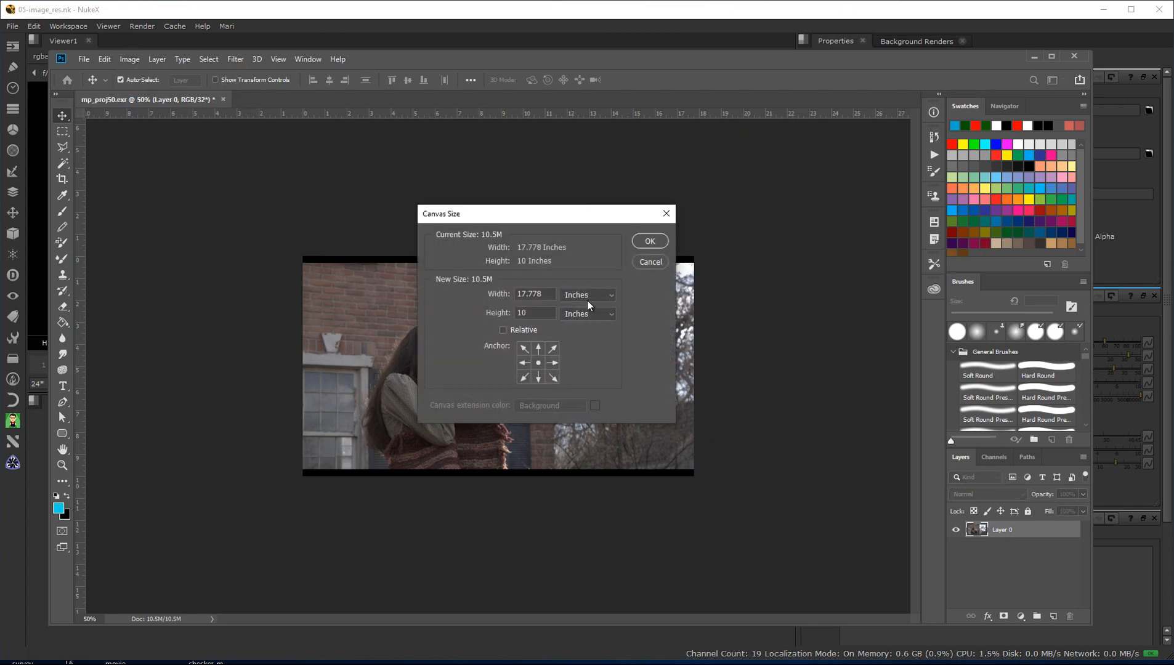
left_click(588, 297)
left_click(573, 316)
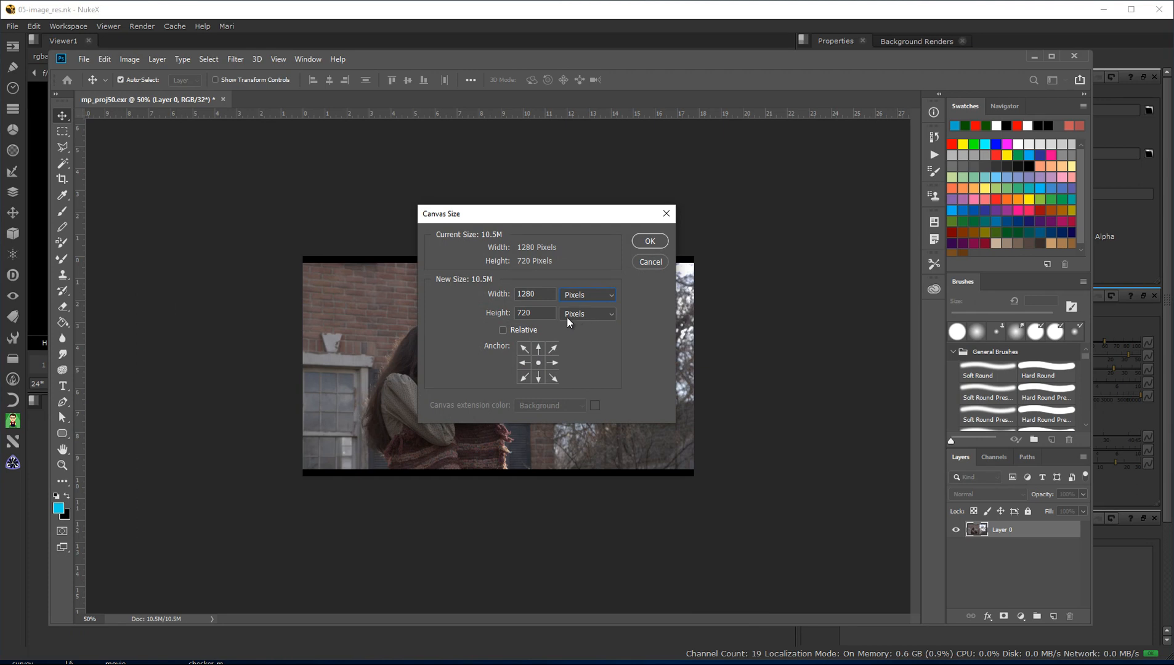
double_click(521, 293)
type("25")
type("80")
key("Tab")
type("2200")
left_click(650, 242)
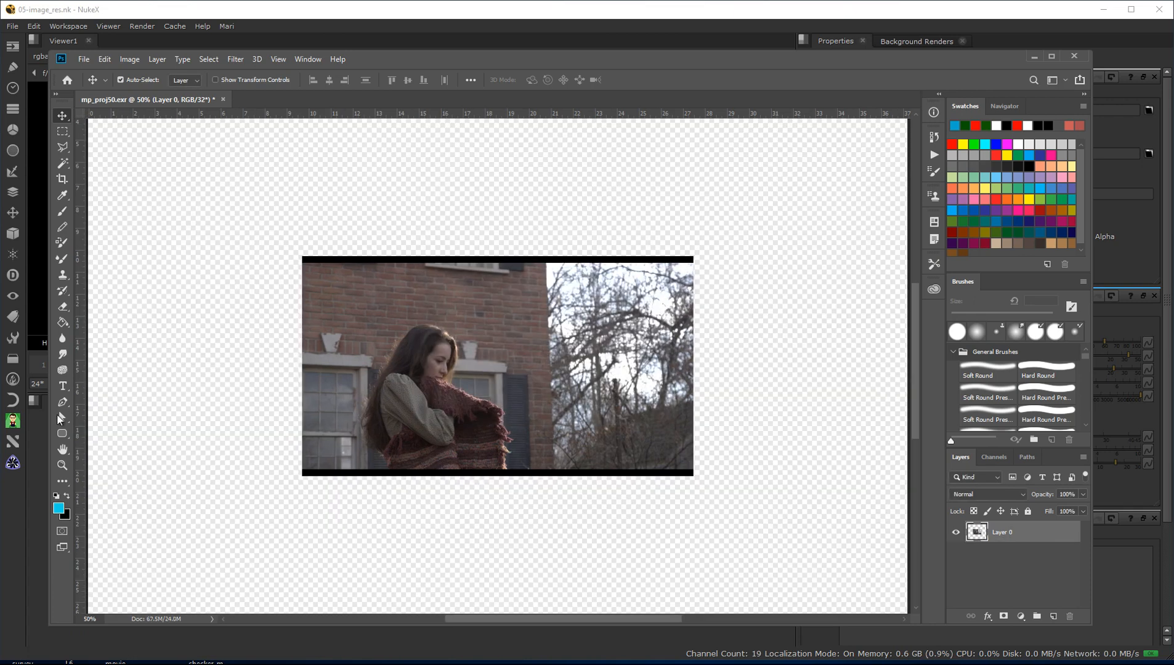
Place the checker-map_tho_blog image as a new layer above Layer 0.
left_click(62, 465)
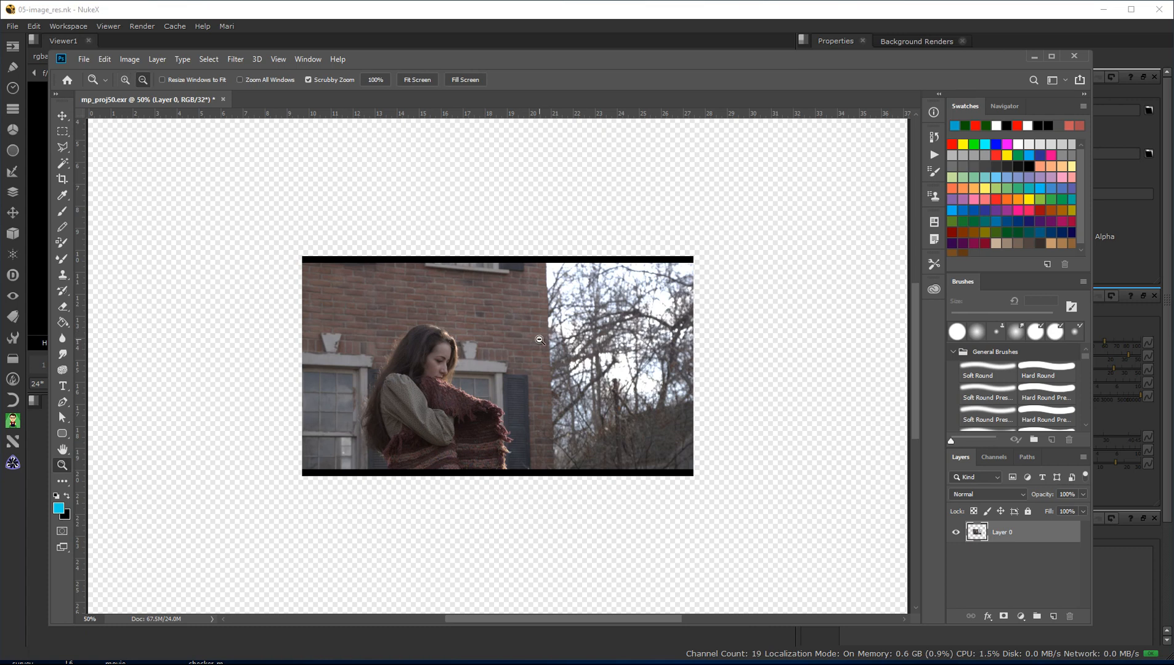
left_click(540, 340, "alt")
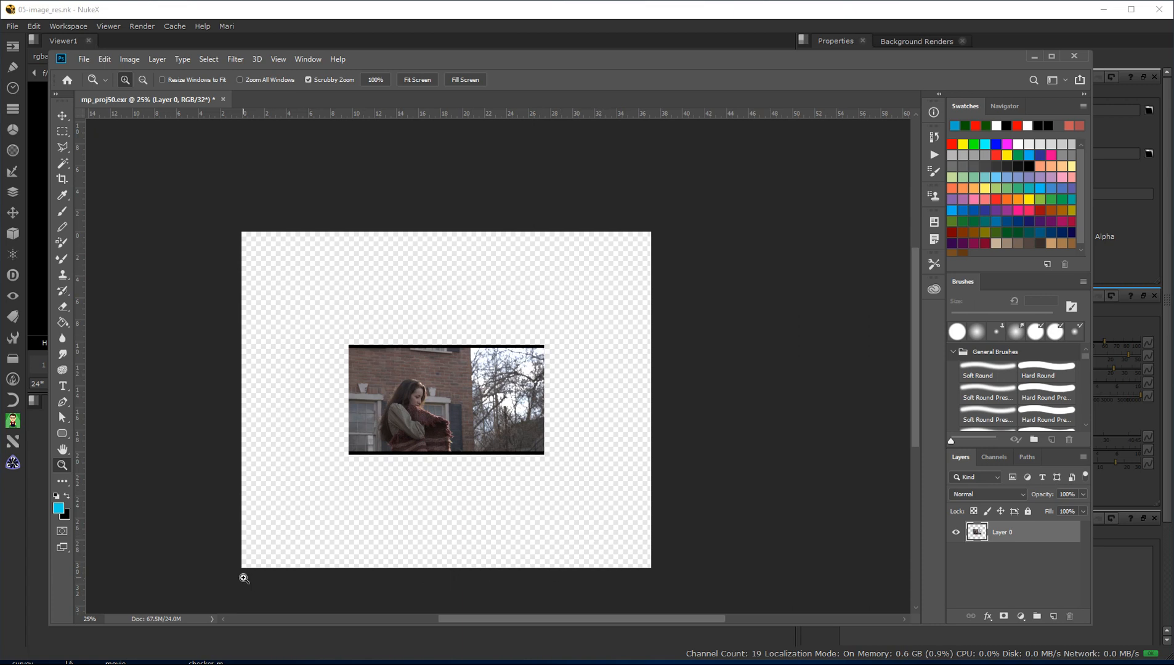
scroll(574, 569, "down", 1)
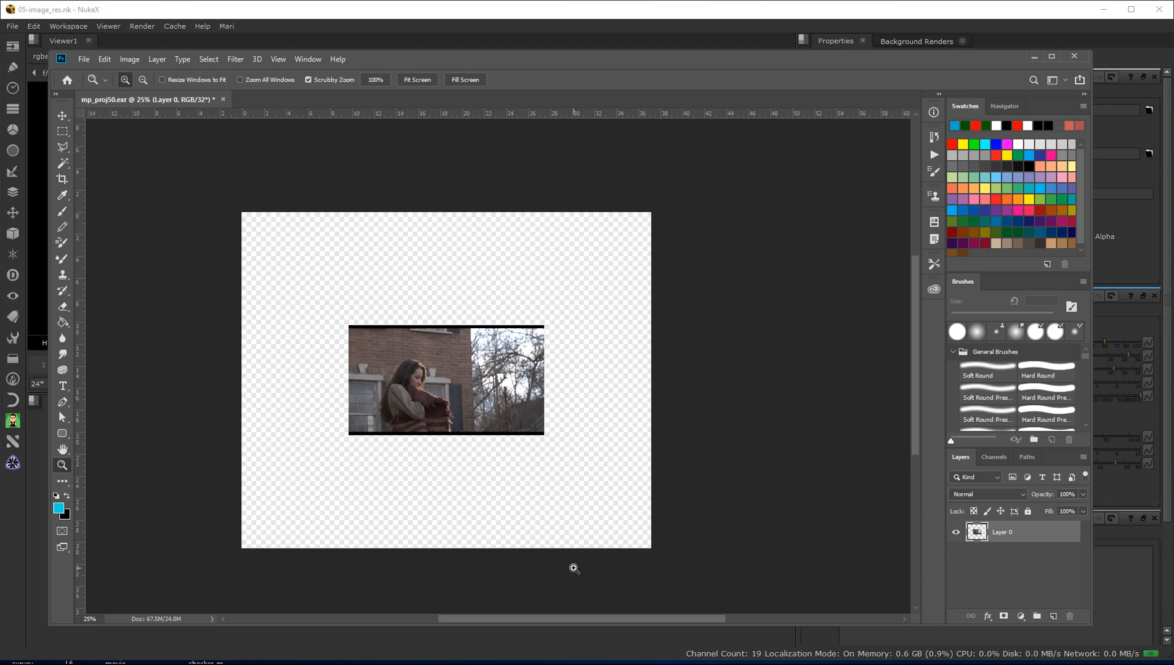
scroll(574, 569, "down", 1)
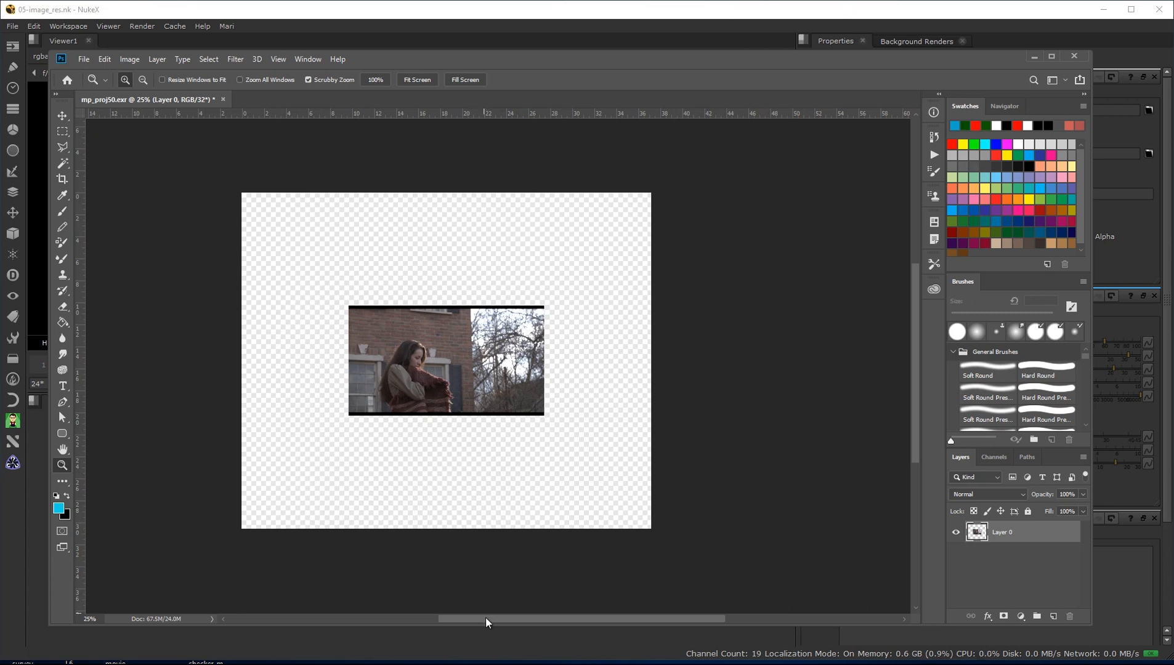
mouse_move(285, 664)
left_click_drag(708, 410, 598, 363)
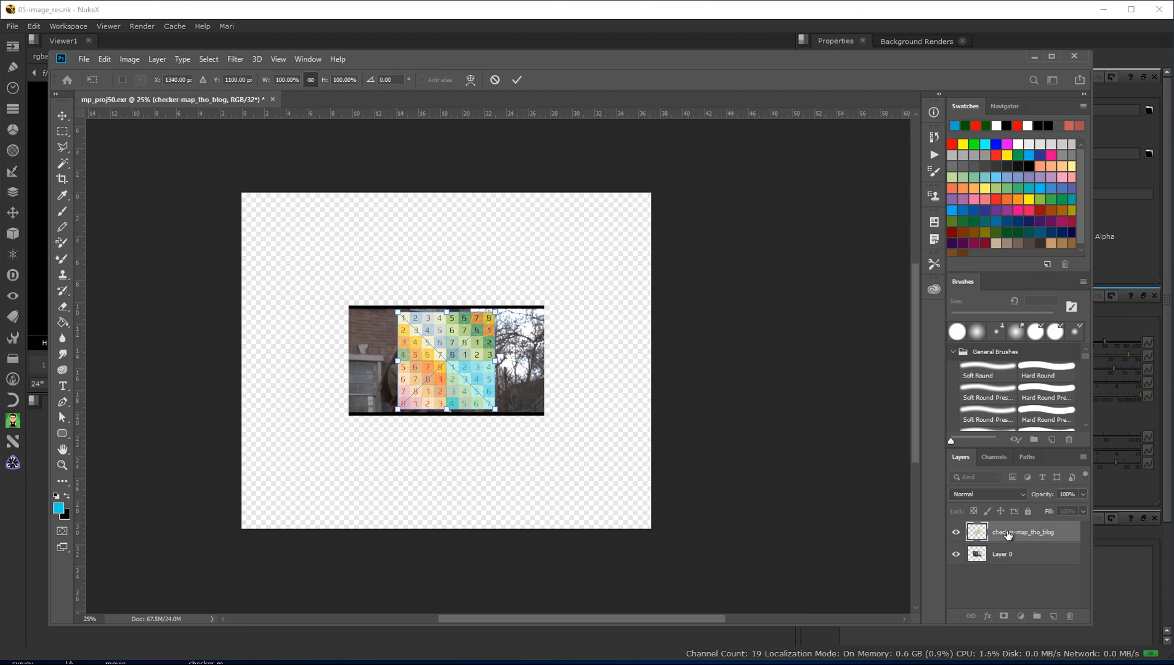
double_click(1009, 536)
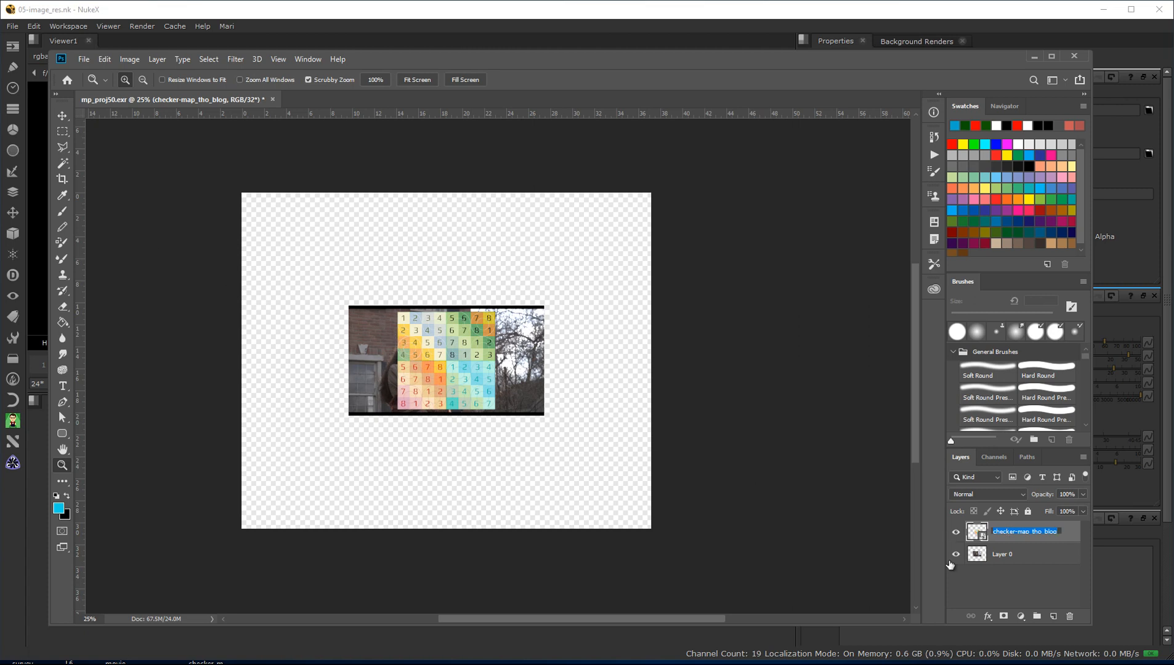
Scale the checker map layer up until it covers the whole canvas.
left_click(983, 540)
key("ctrl+t")
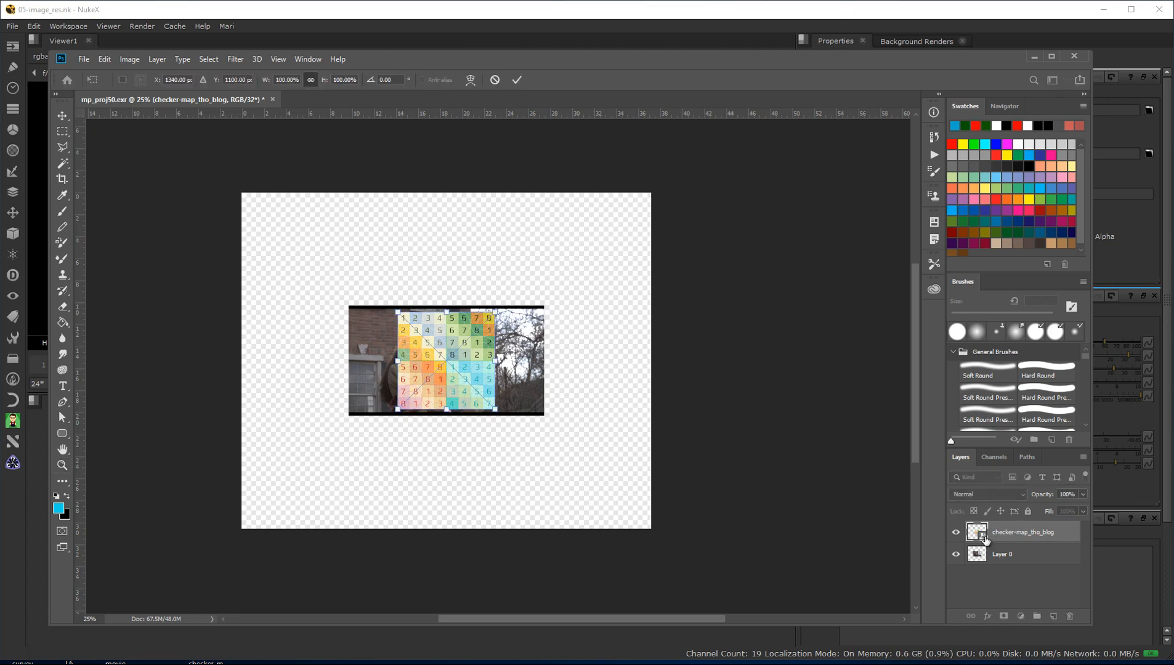
left_click_drag(397, 311, 216, 176)
left_click_drag(500, 411, 656, 576)
key("z")
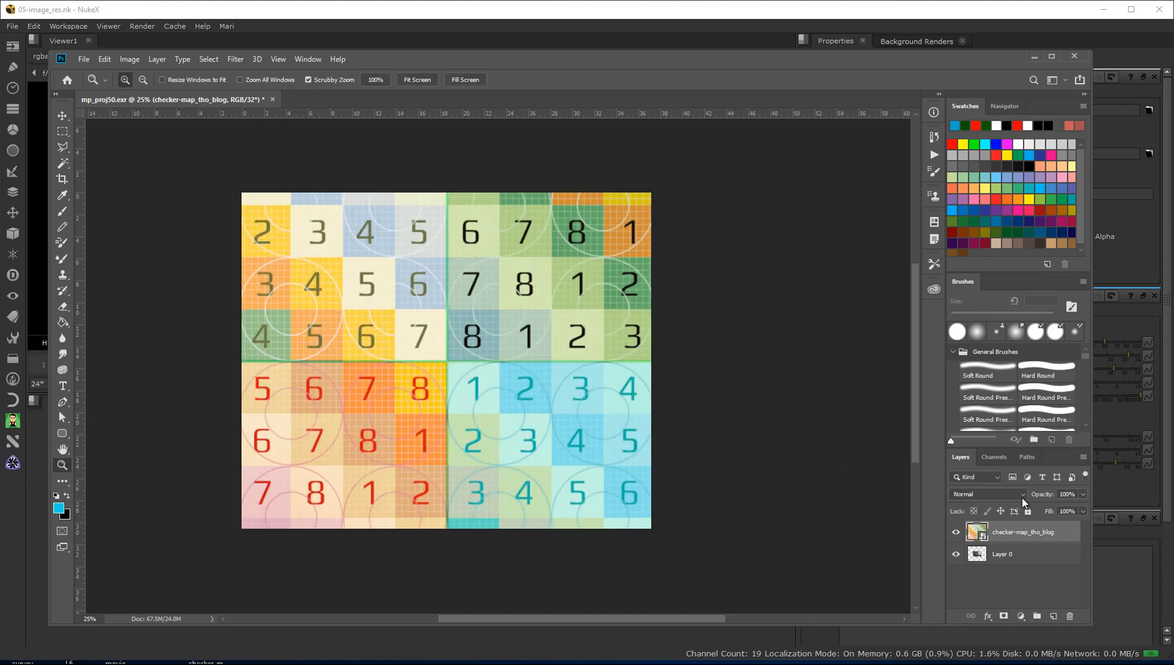
Move the checker map layer beneath Layer 0 and compare it with Layer 0 hidden and shown.
left_click_drag(1027, 532, 1027, 568)
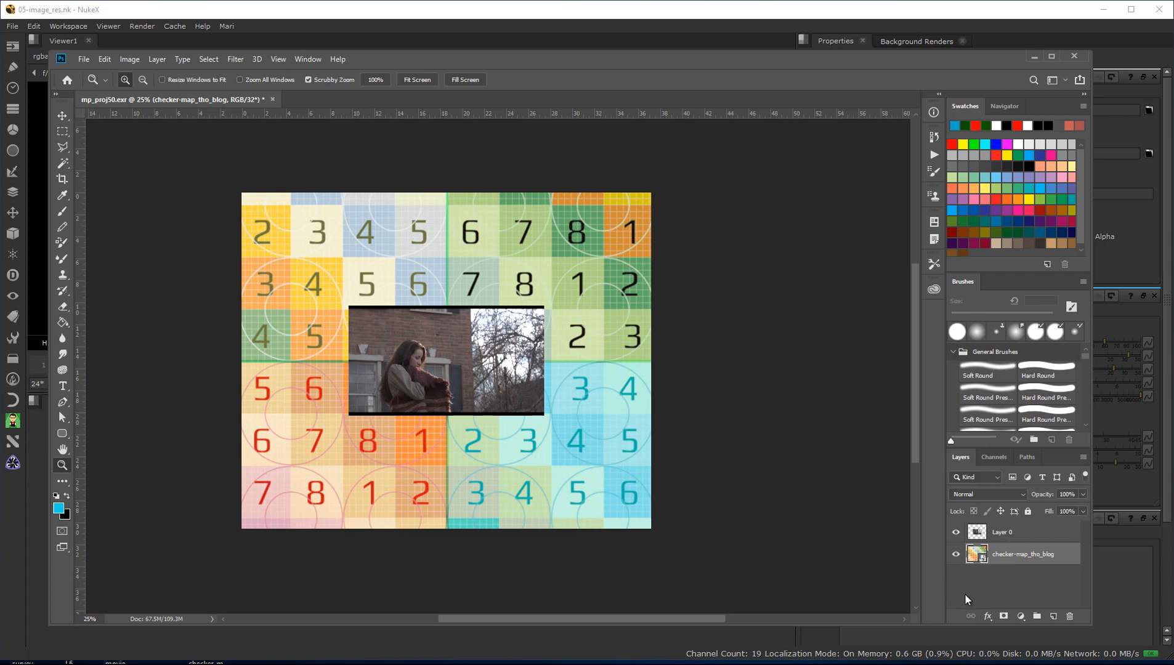
left_click(957, 534)
left_click(956, 534)
Save the extended image as an OpenEXR file named mp_proj50_2680x2200 in the images folder, with compression None.
left_click(92, 61)
left_click(99, 195)
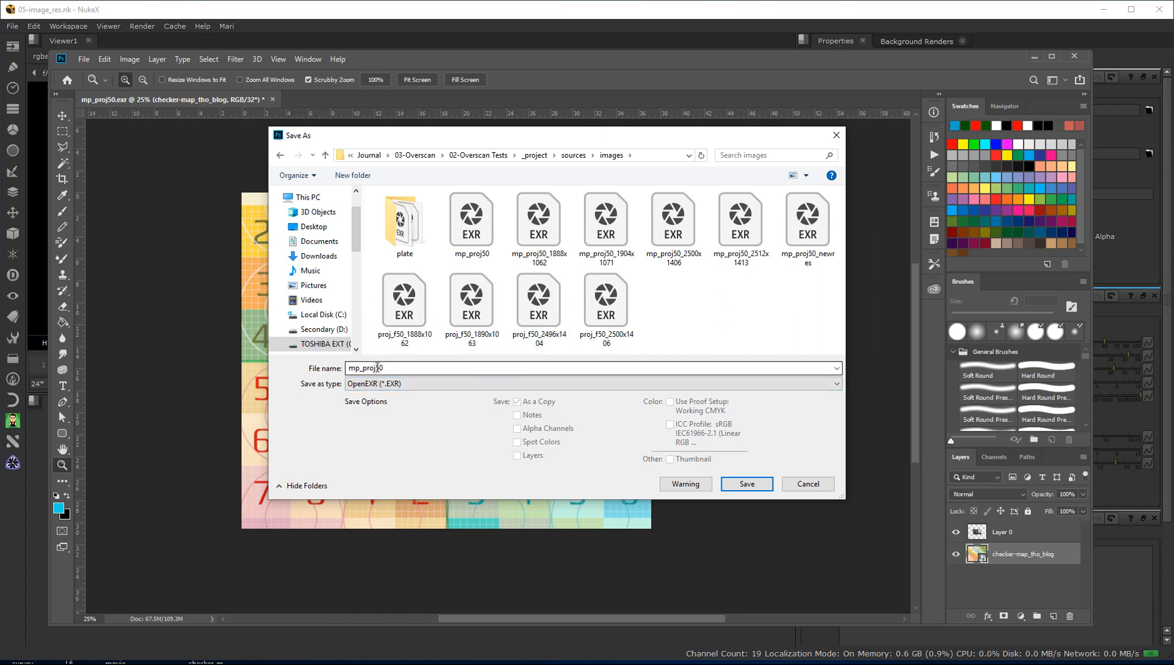
left_click(389, 369)
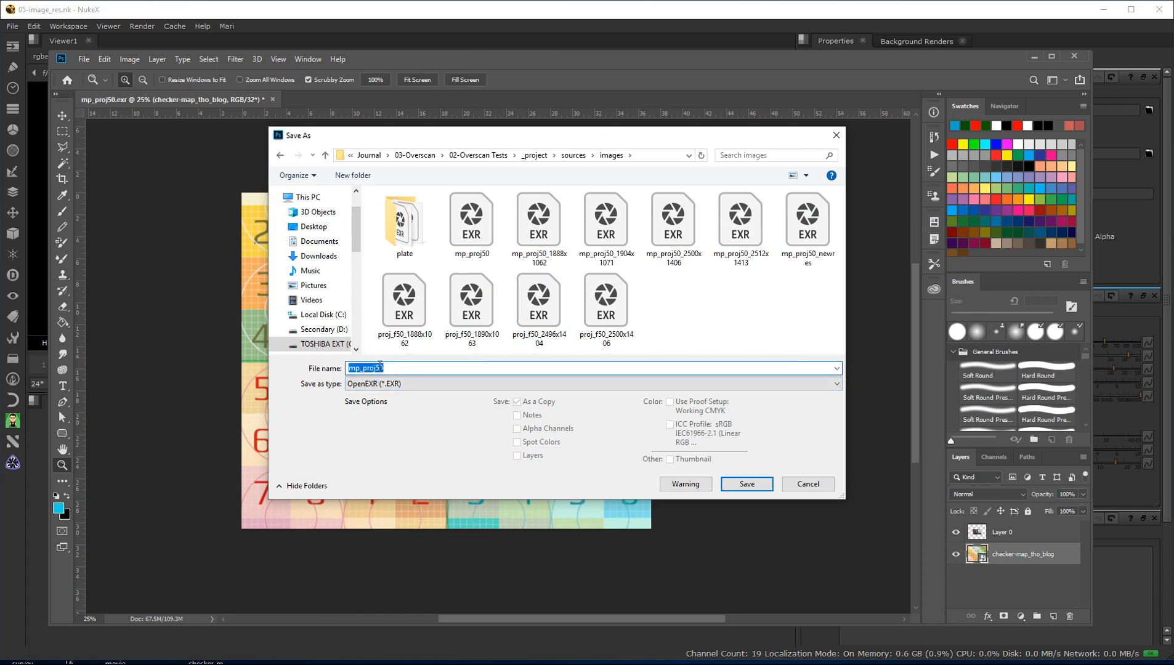
left_click(411, 368)
type("_")
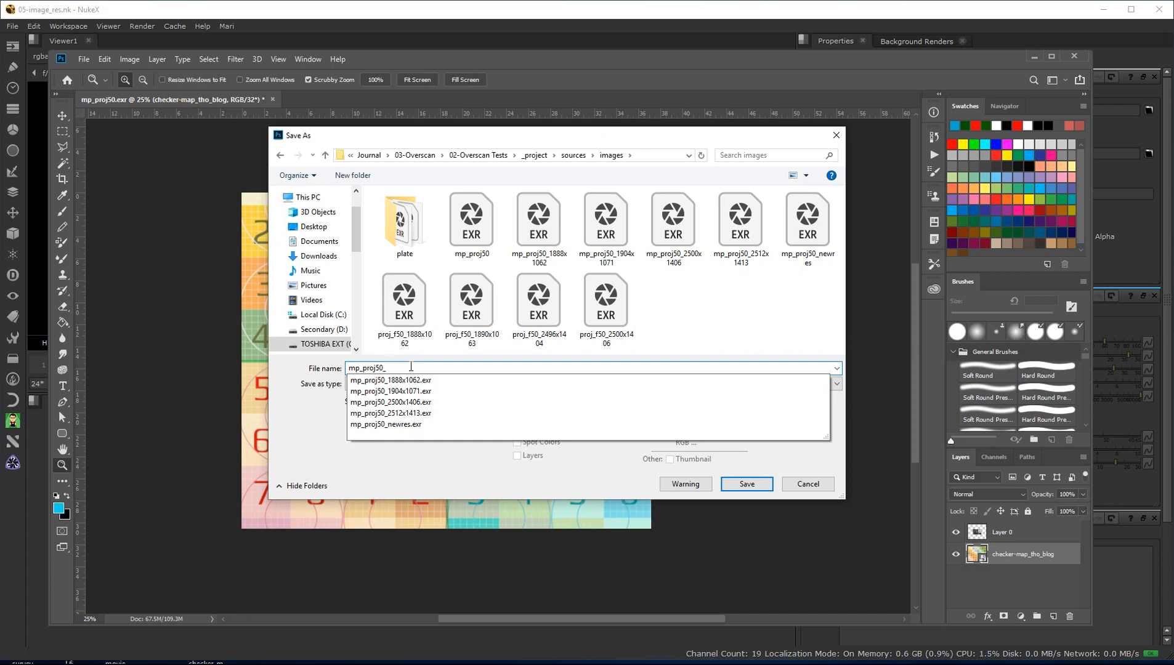
type("2680x")
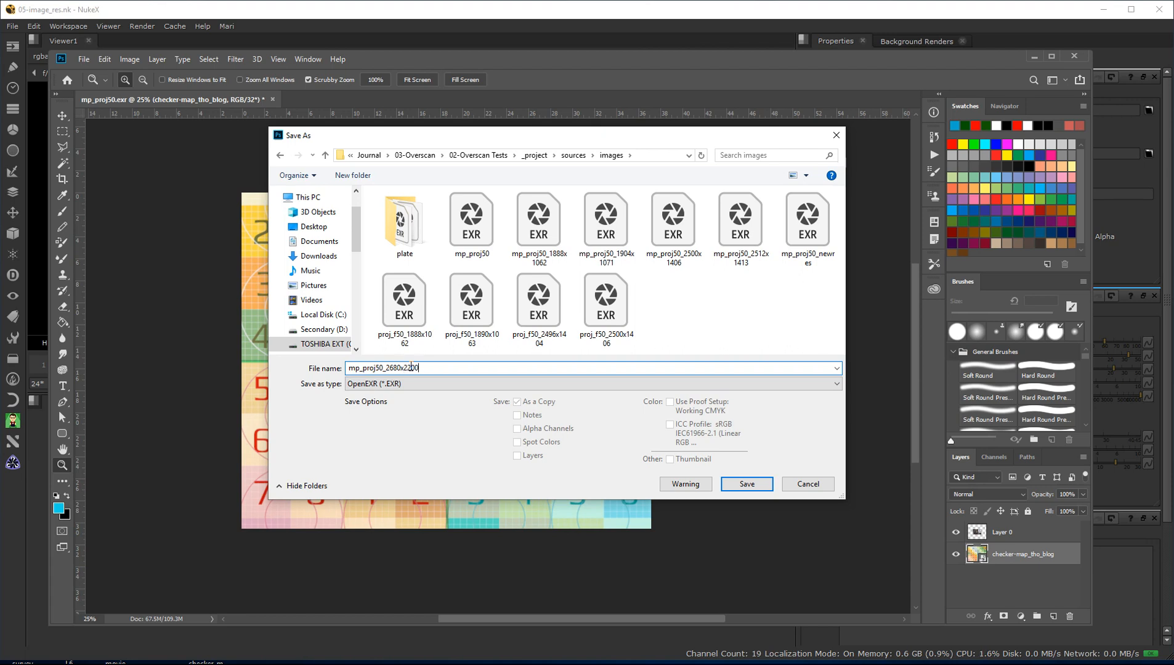
type("2200")
left_click(751, 485)
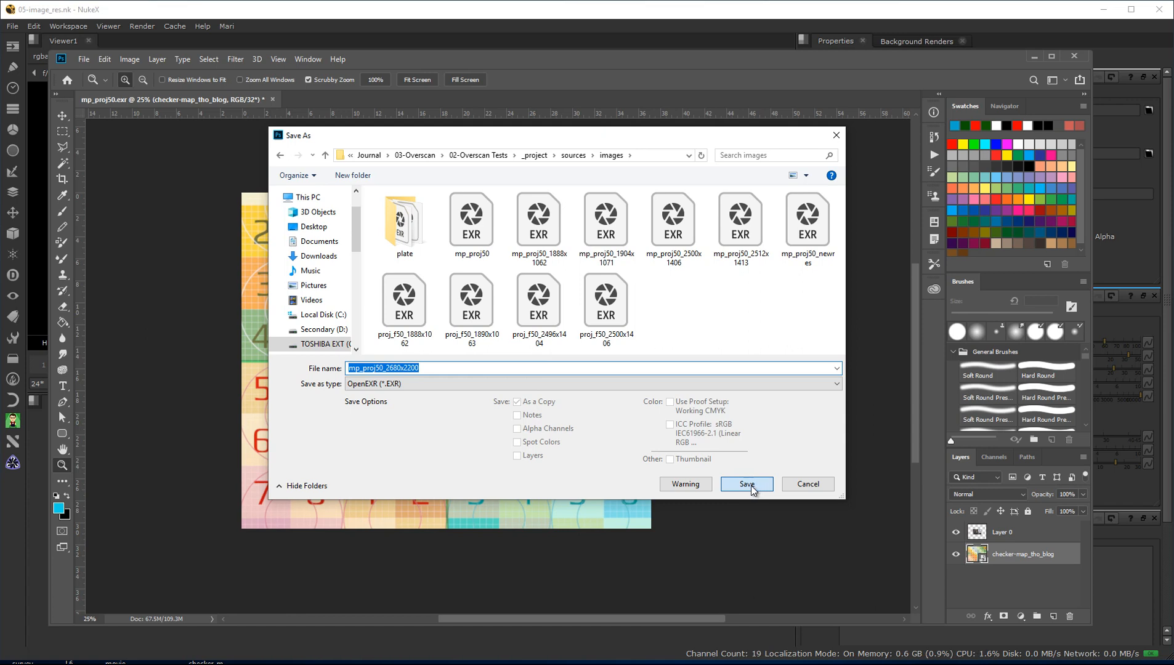
left_click(747, 486)
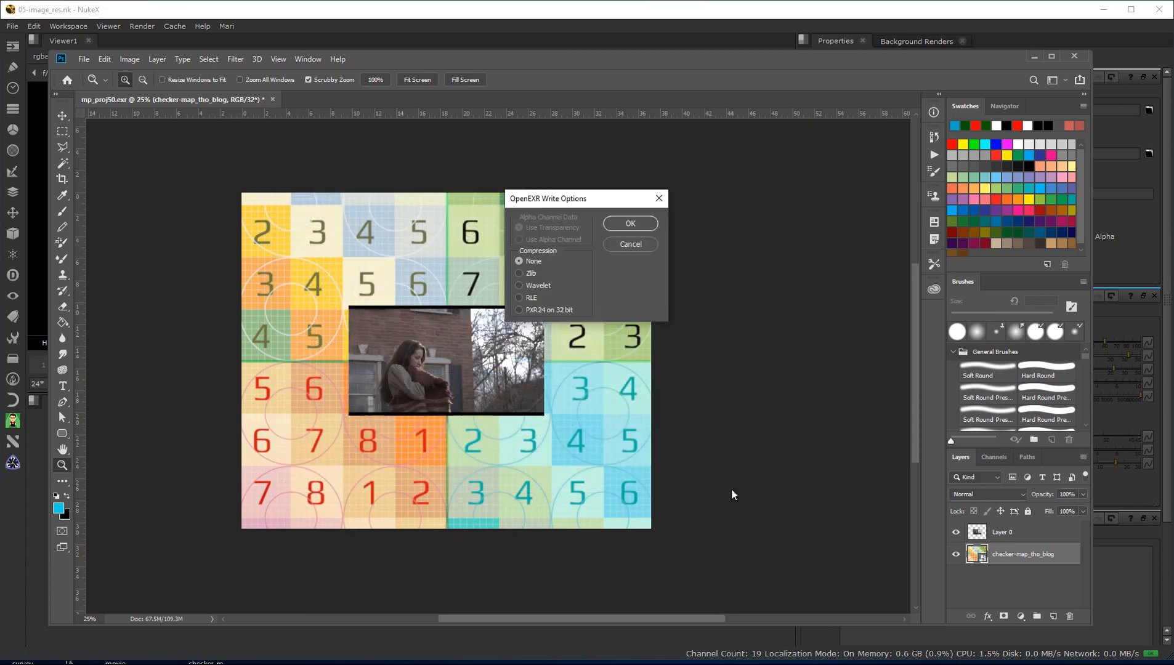
left_click(631, 224)
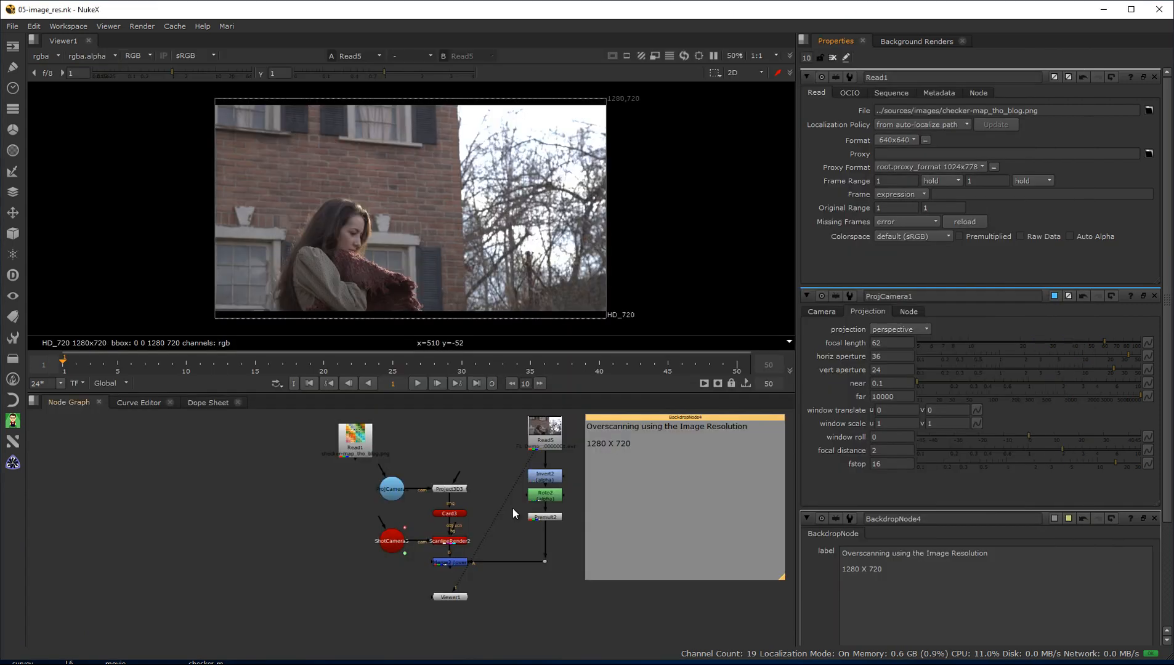
In Nuke, replace the checker map Read node with the saved mp_proj50_2680x2200 EXR, placed above Project3D3.
left_click(360, 434)
key("Delete")
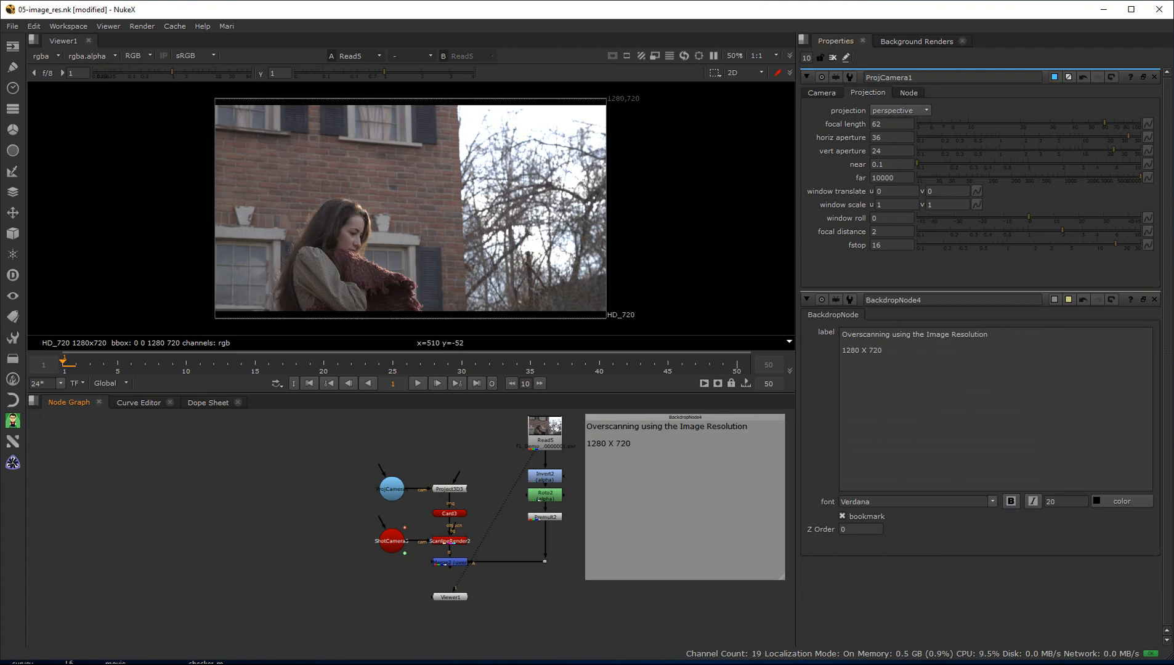
left_click(285, 664)
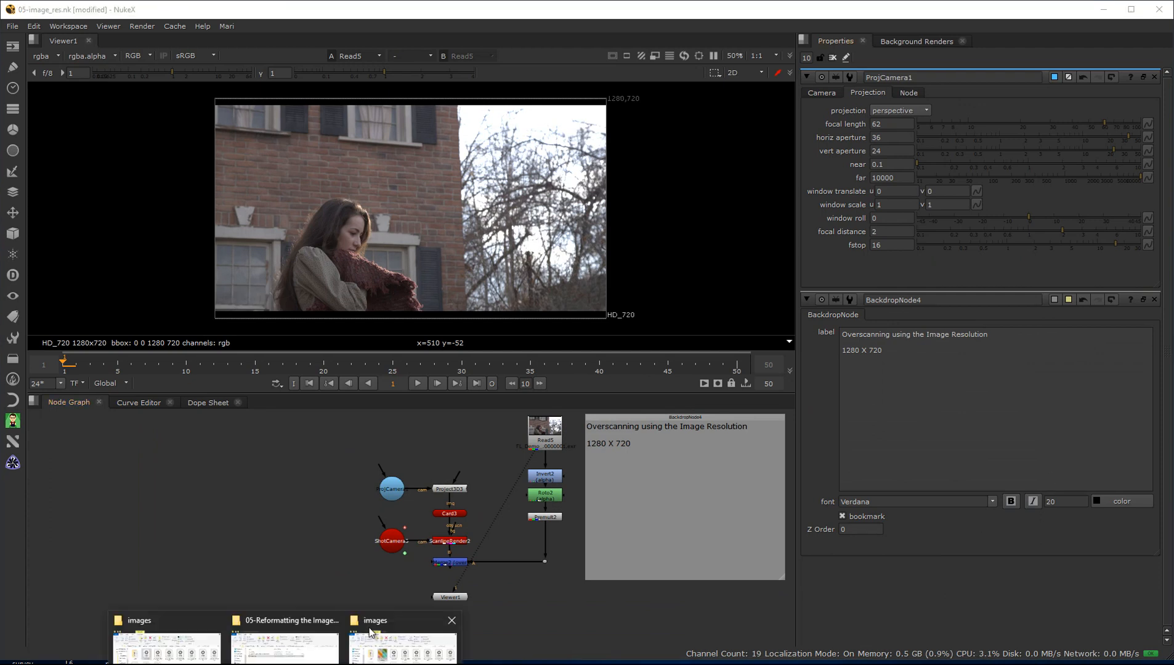
left_click(403, 657)
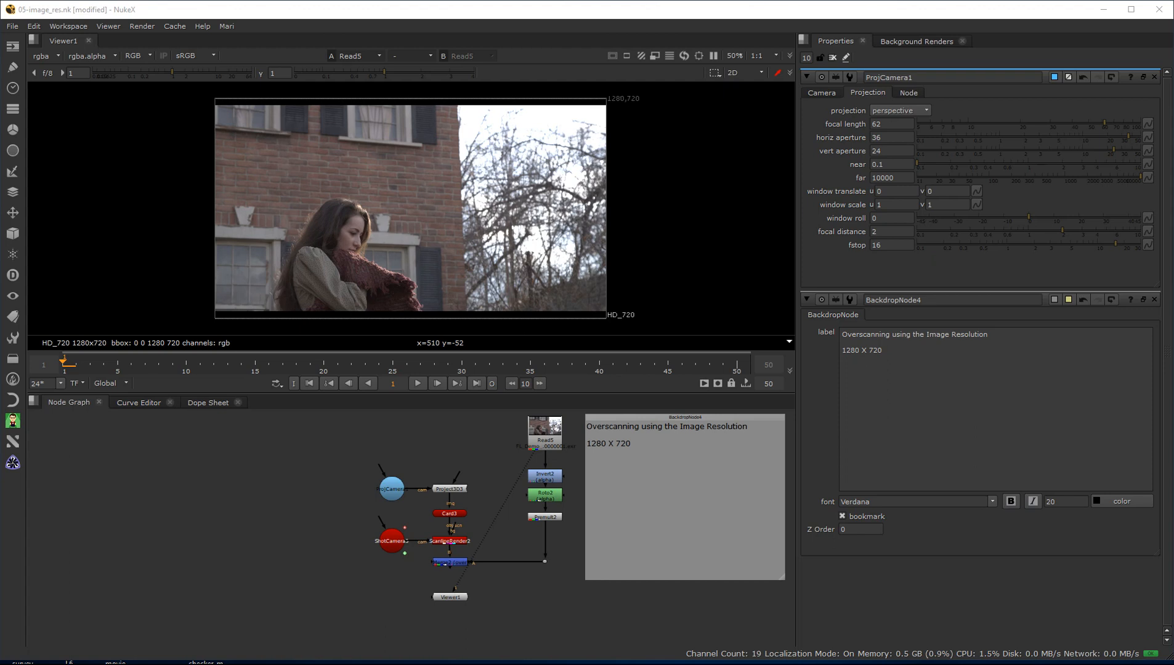
left_click_drag(314, 472, 456, 437)
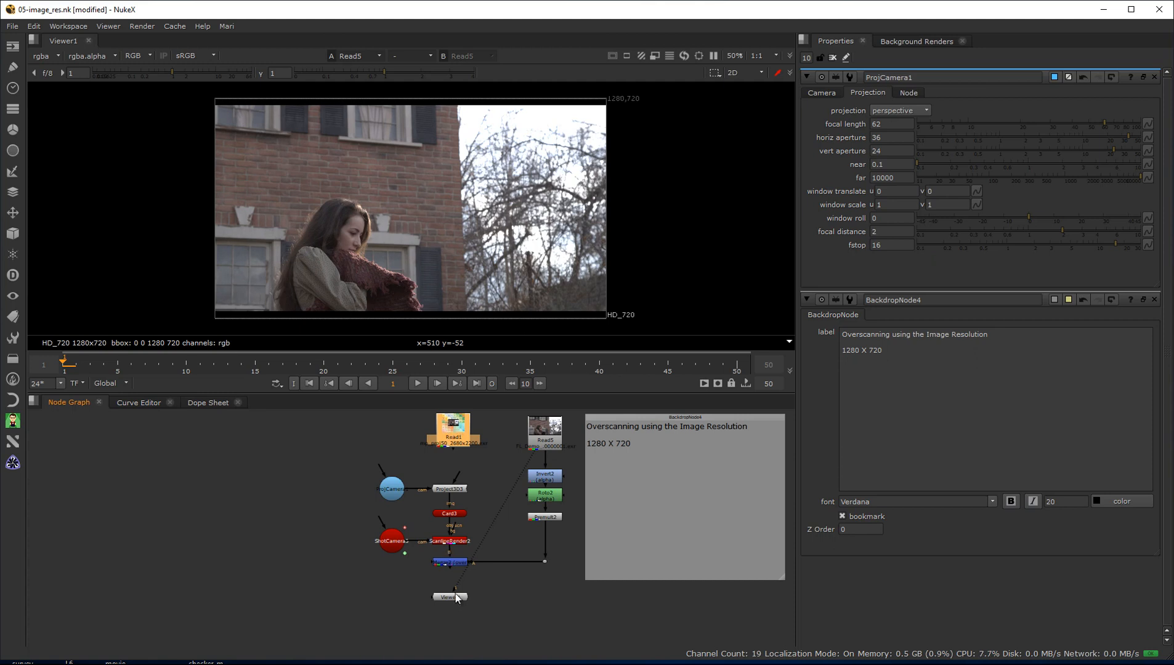
Move the Viewer1 node clear of the projection chain and display the new Read1 image in it.
left_click_drag(460, 598, 528, 592)
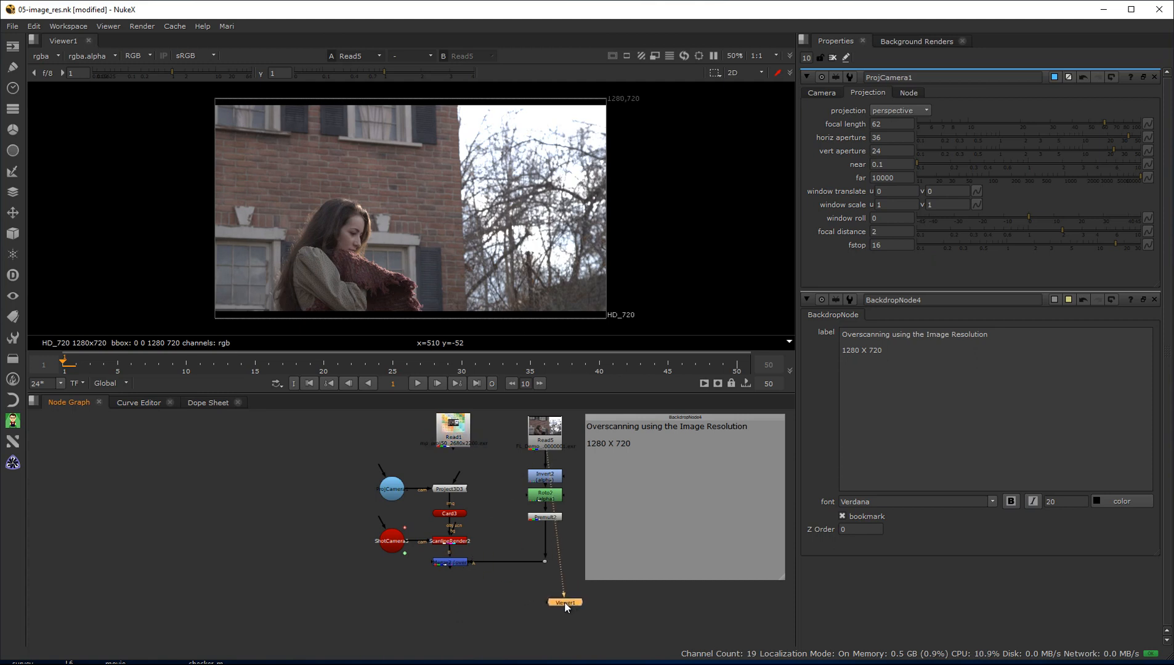
left_click(459, 443)
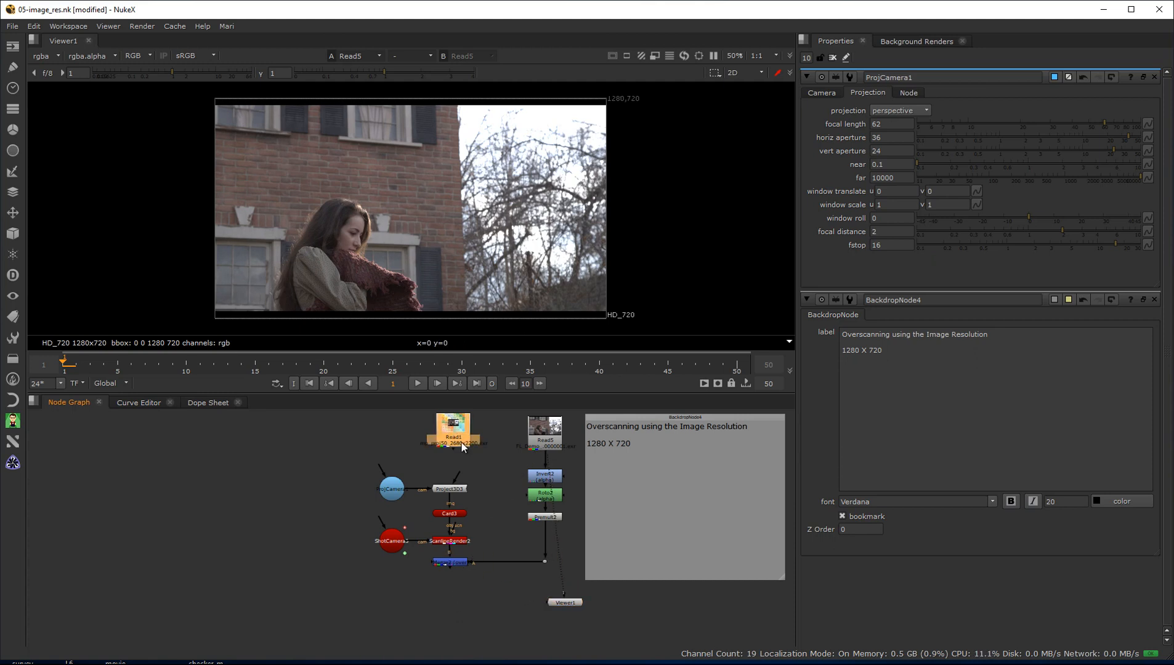
key("1")
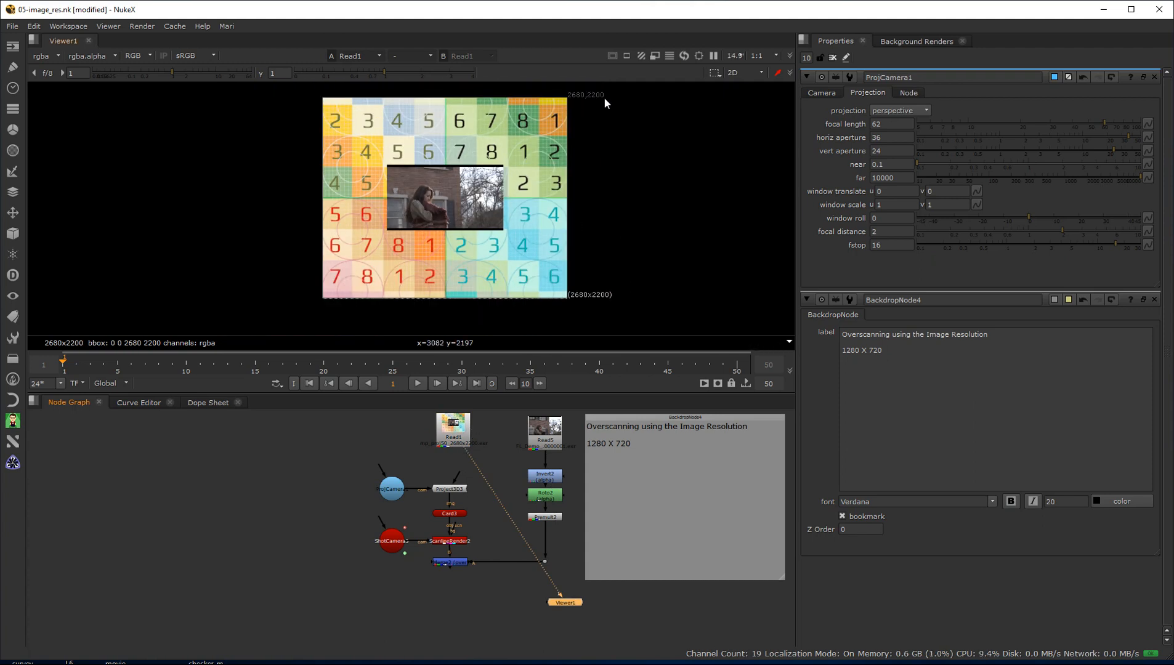
scroll(577, 102, "up", 3)
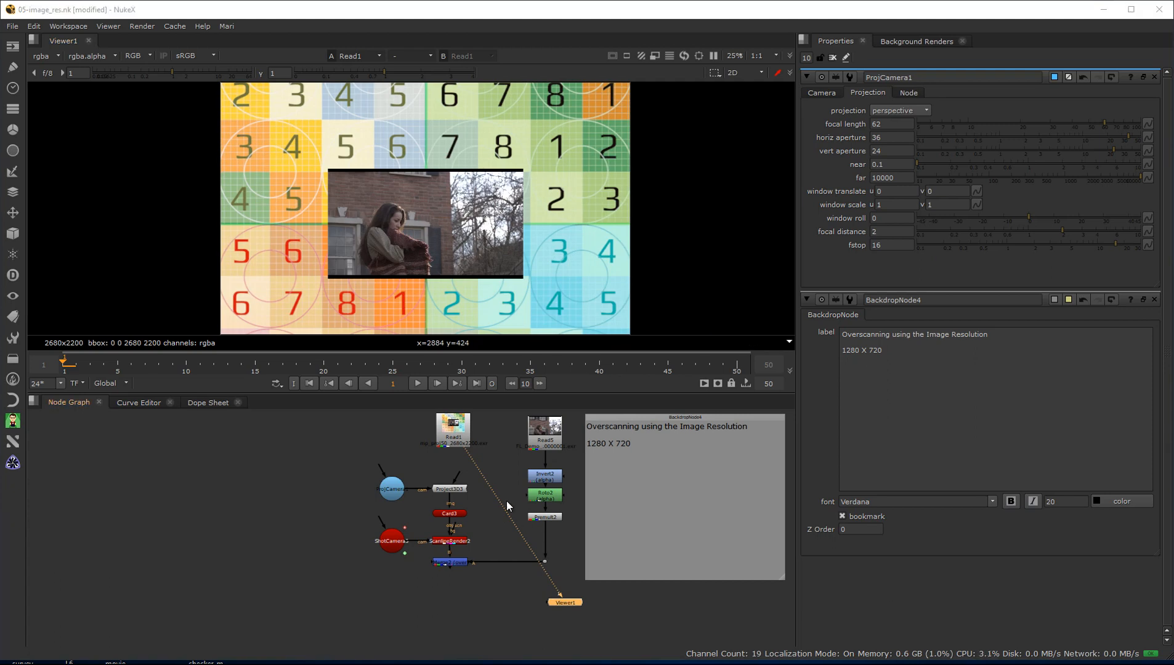
Connect the new Read1 node to the image input of Project3D3.
left_click_drag(455, 465, 465, 439)
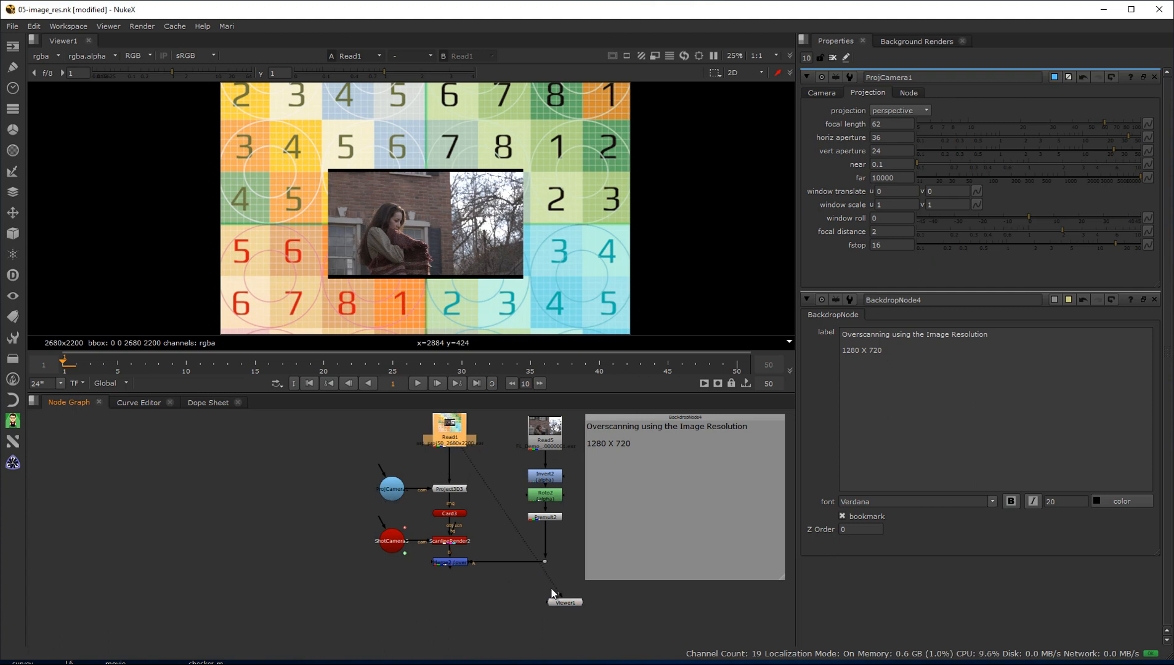
Display the Merge2 result in the viewer, go to frame 50, and delete the ProjCamera1 node.
left_click_drag(559, 595, 459, 565)
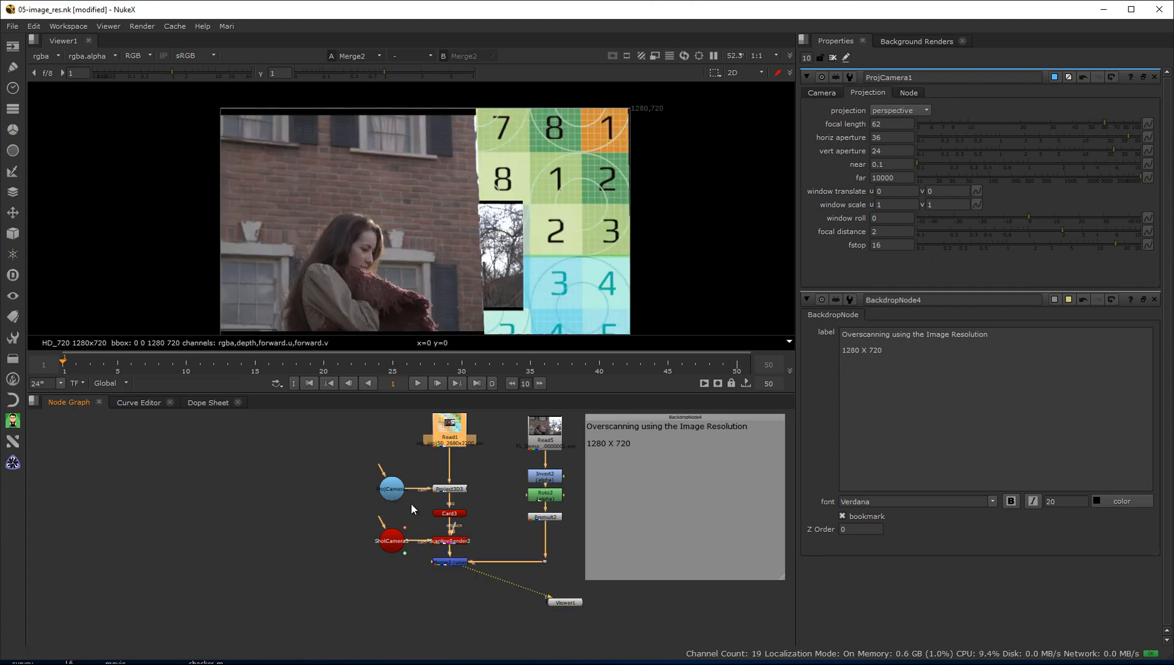
left_click(392, 490)
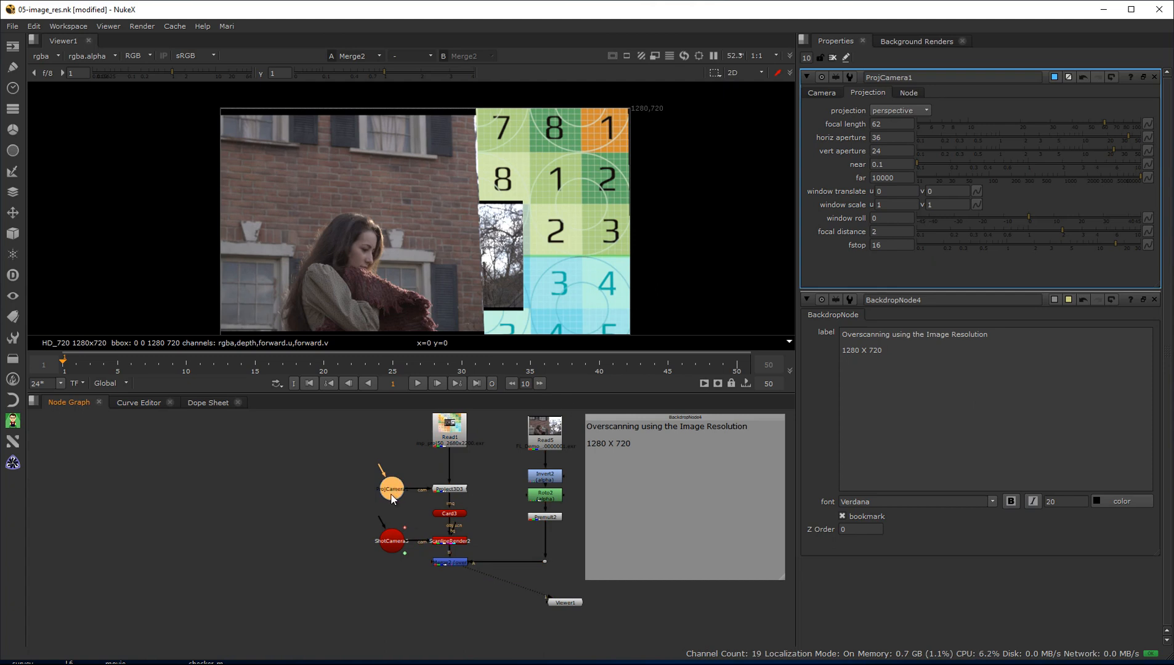
left_click(738, 371)
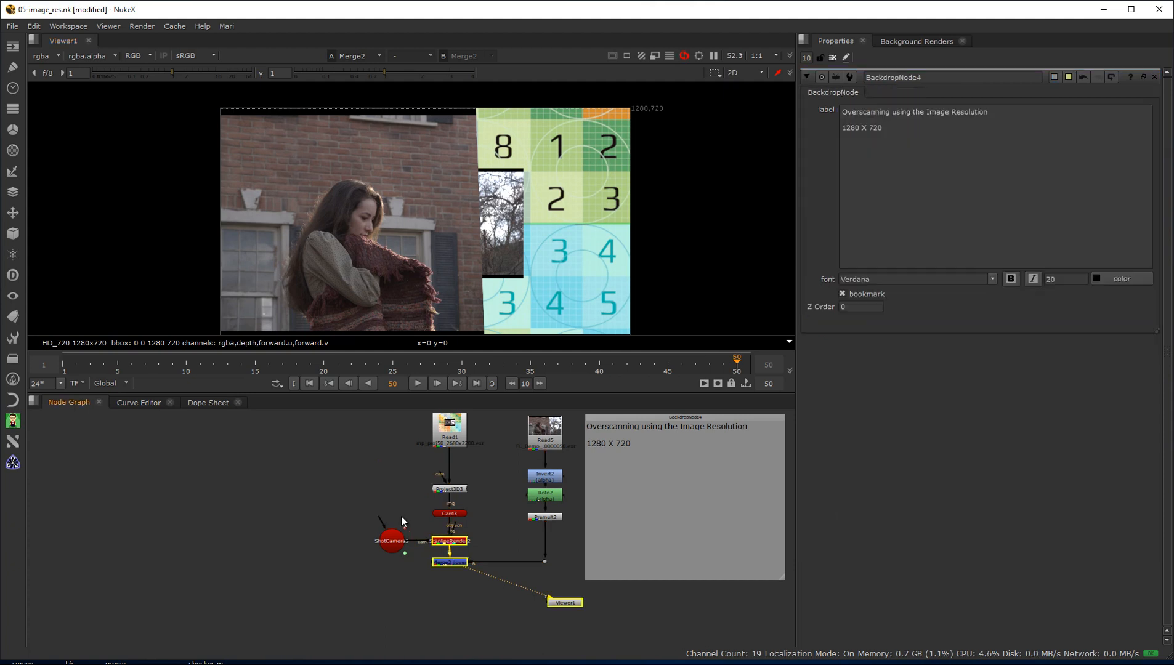
key("Delete")
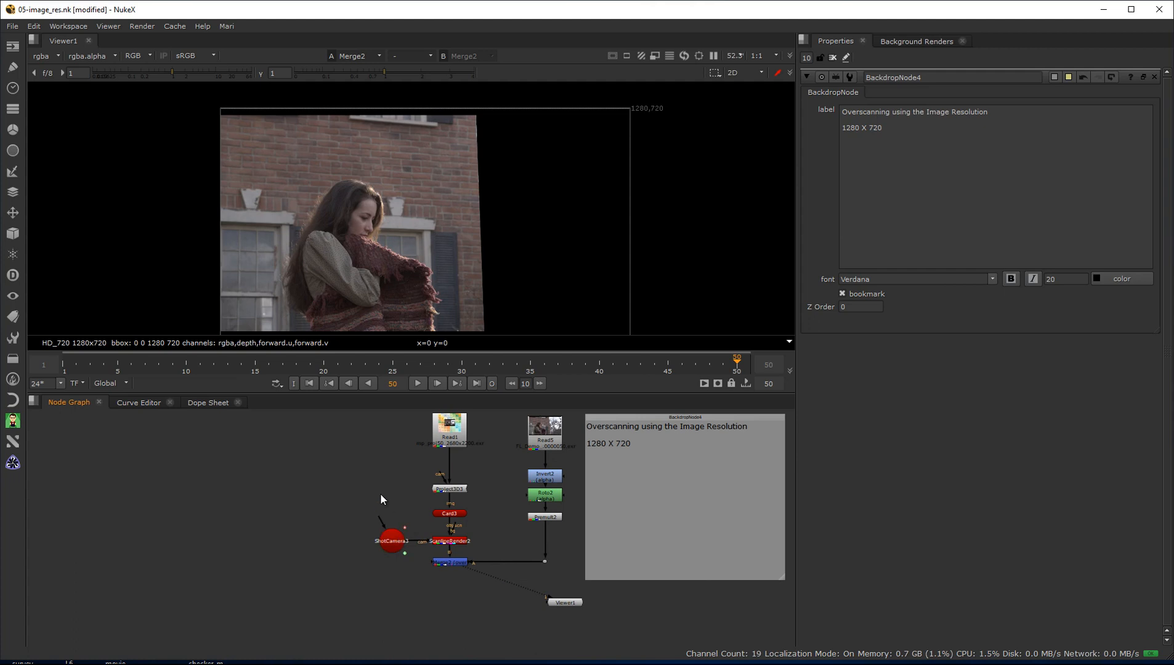
Attach a copy of the shot camera to Project3D3 and remove the animation from all its knobs at frame 50.
left_click_drag(381, 495, 384, 496)
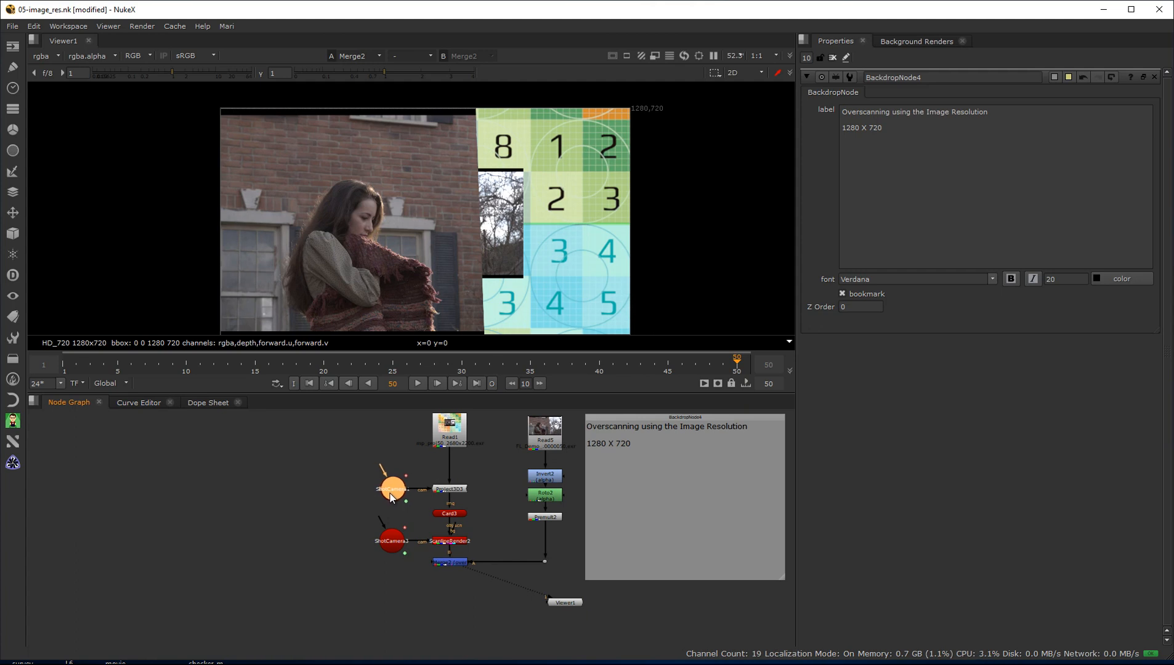
double_click(394, 495)
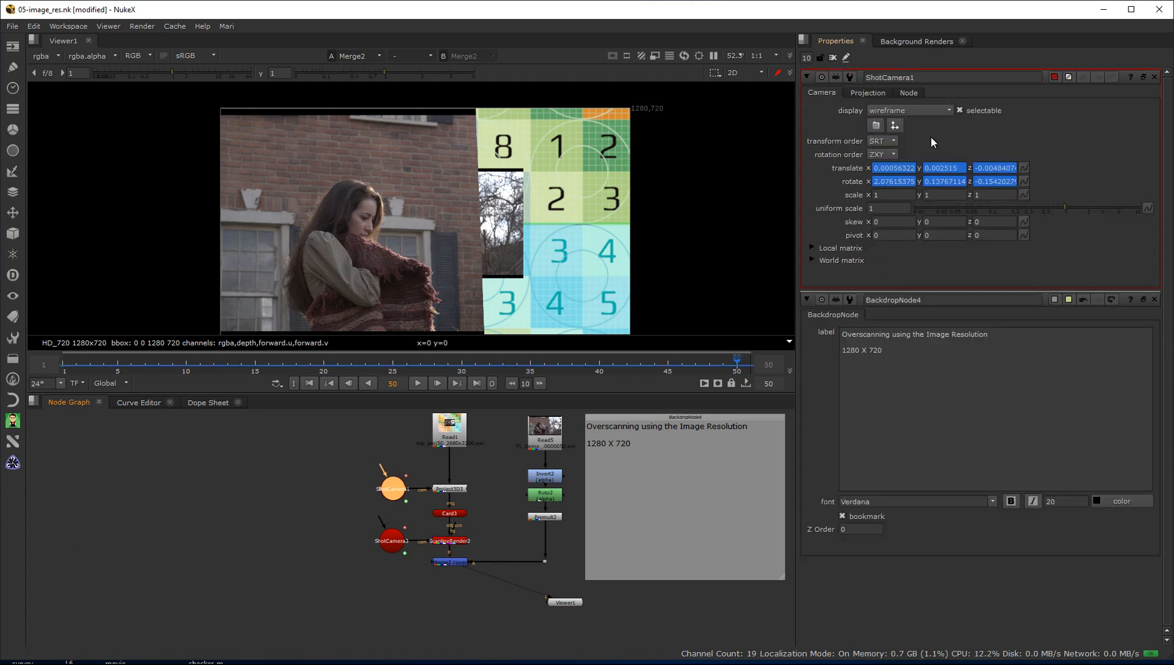
right_click(1077, 173)
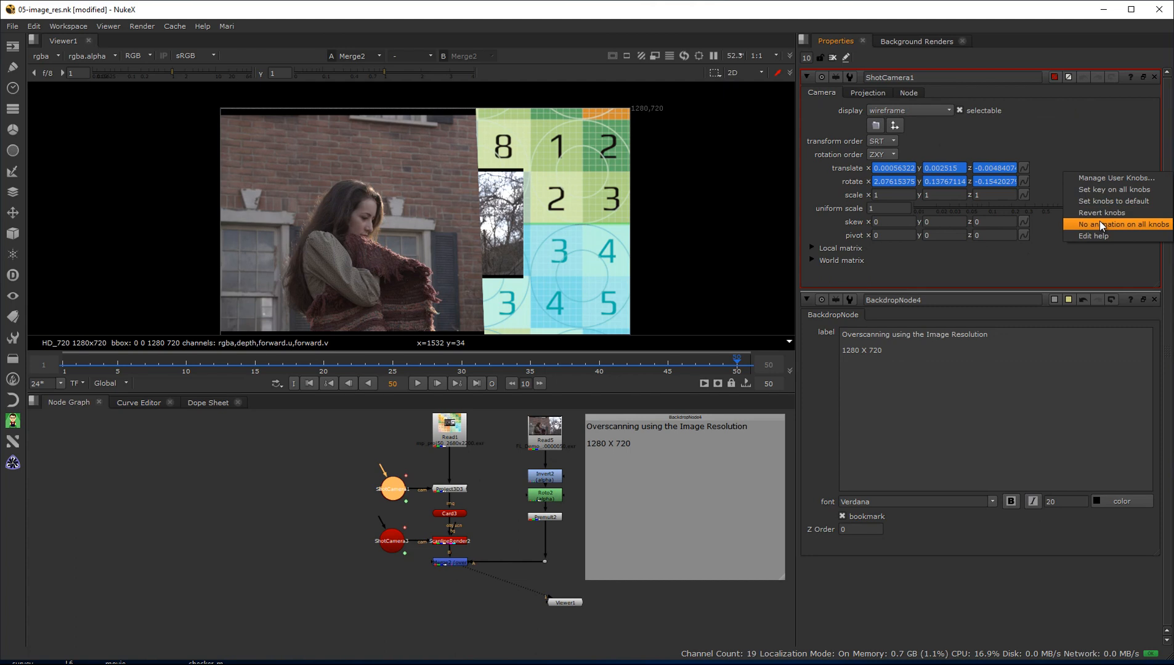
left_click(1103, 225)
left_click(561, 355)
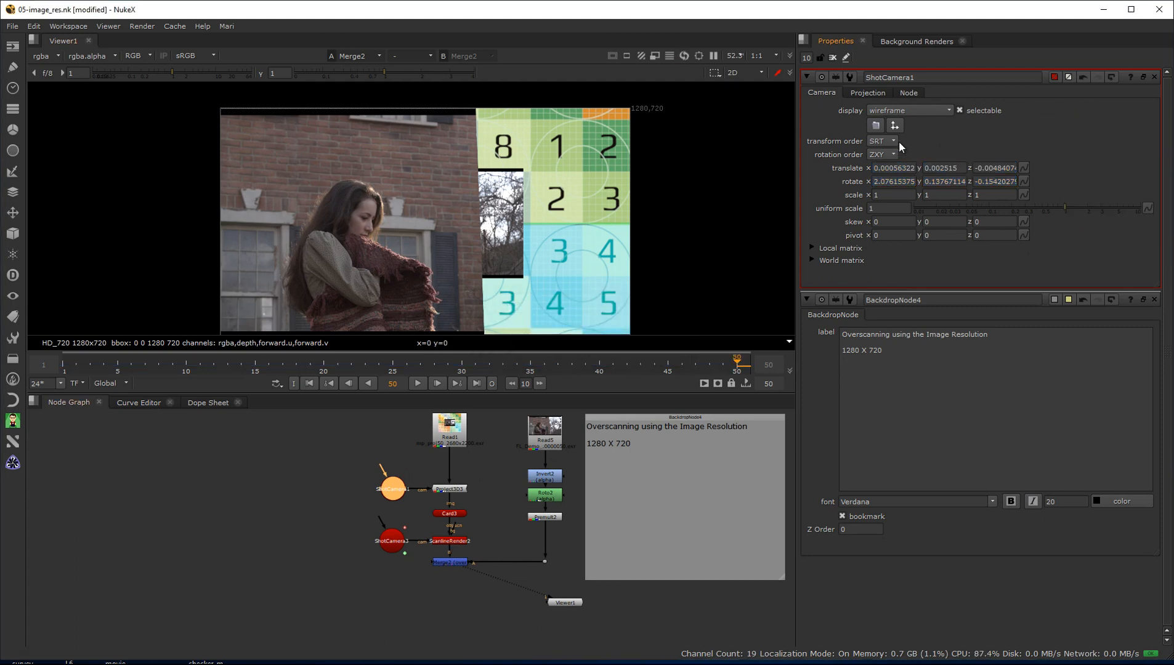
Change the copied camera's node colour to light blue.
left_click(1055, 77)
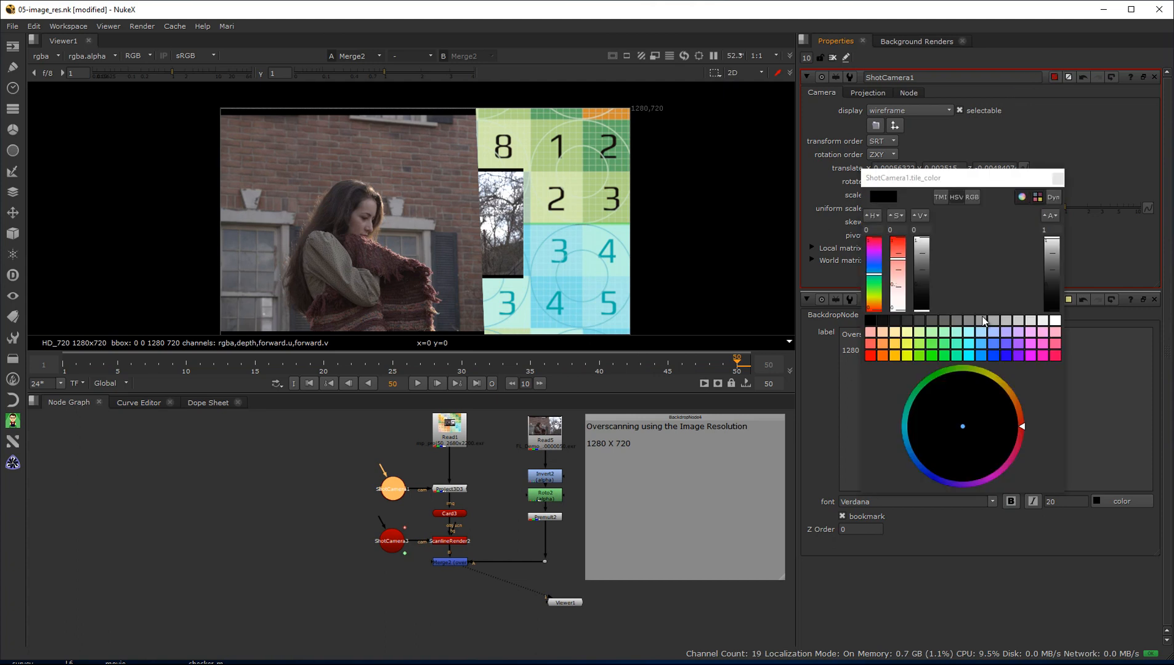
left_click(984, 344)
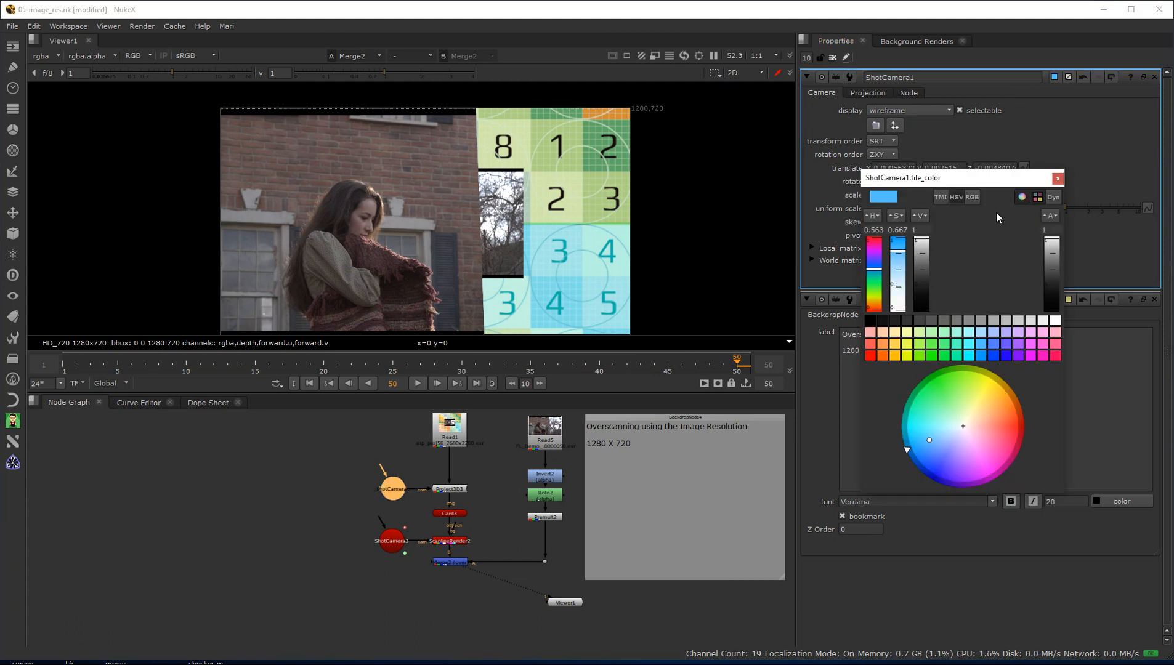
left_click(1058, 180)
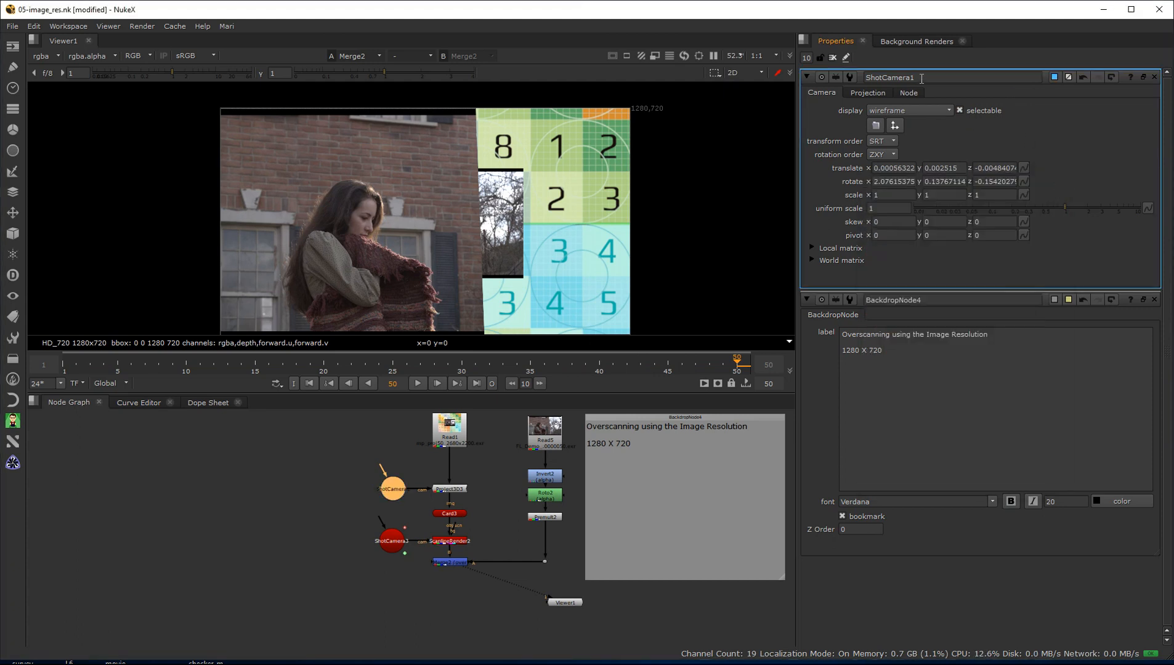
Rename the copied projection camera to ProjCam50.
left_click_drag(883, 77, 781, 89)
type("Proj")
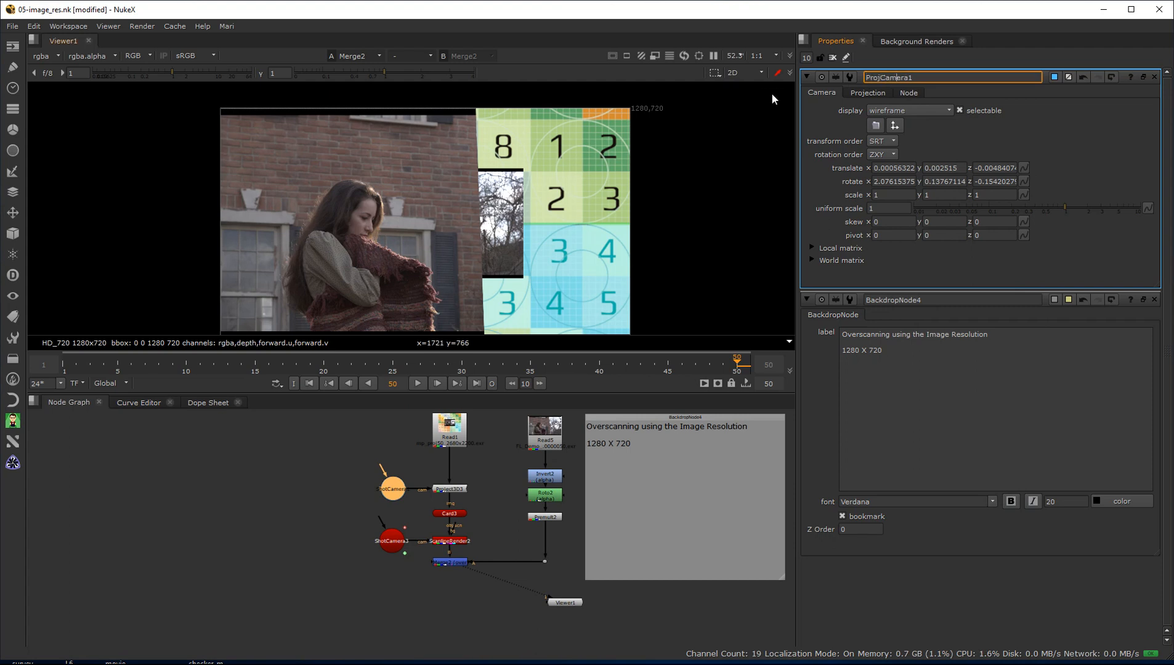
key("Right")
key("Right")
key("Right")
type("50")
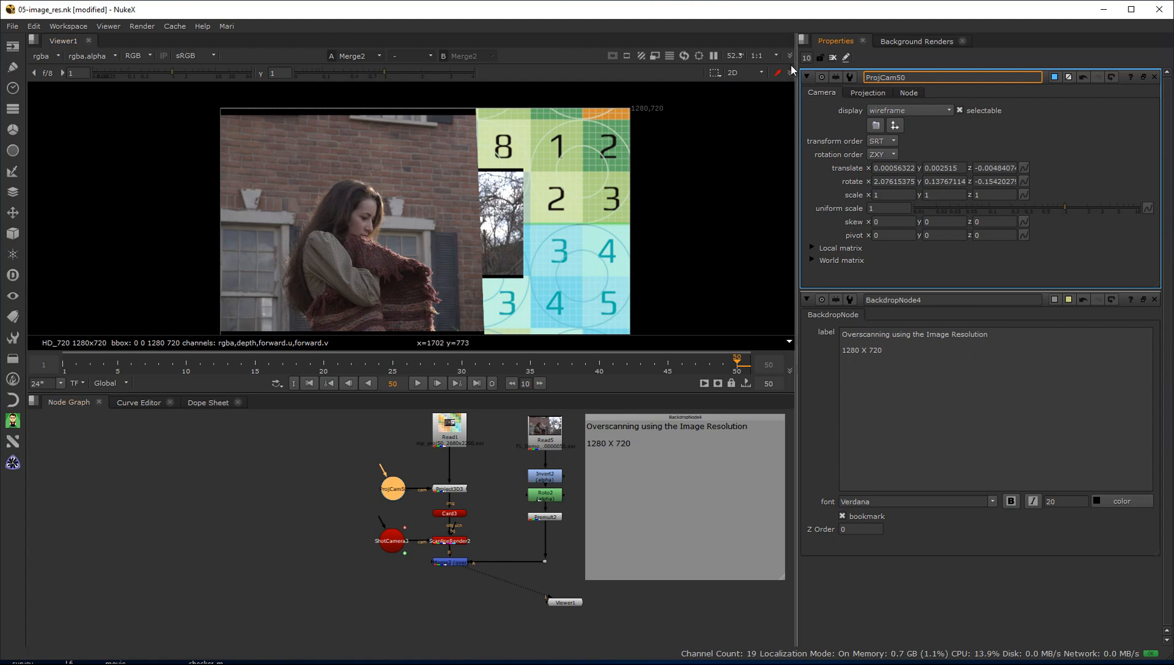
Check ProjCam50's focal length and aperture settings for the match with the shot camera.
left_click(874, 93)
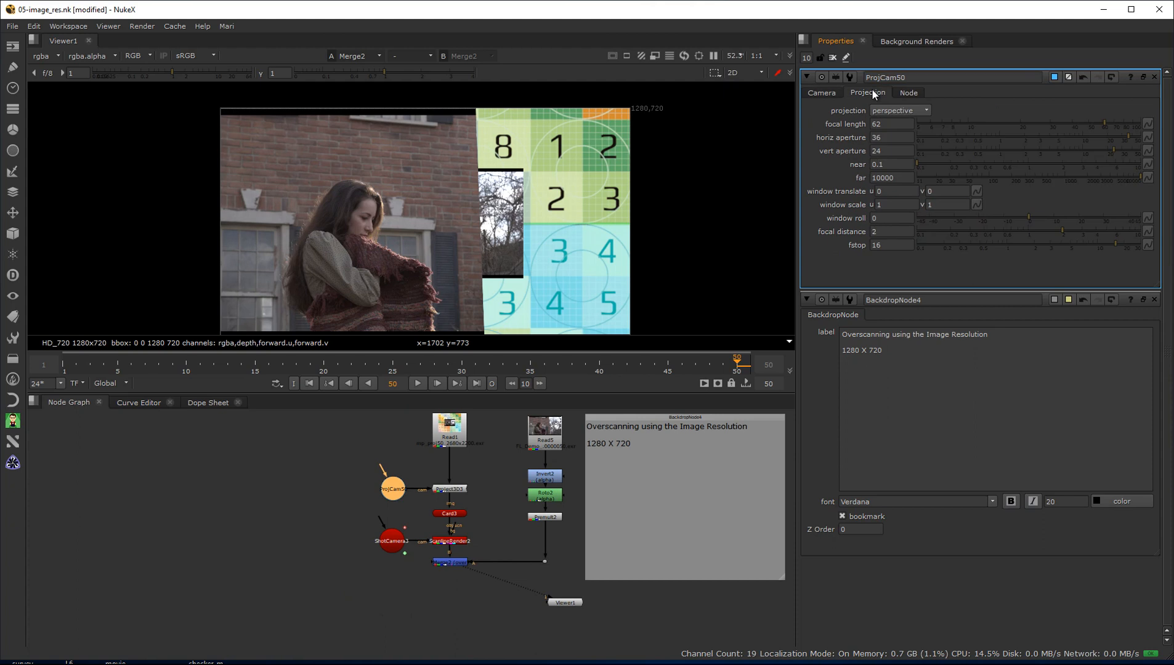
double_click(887, 124)
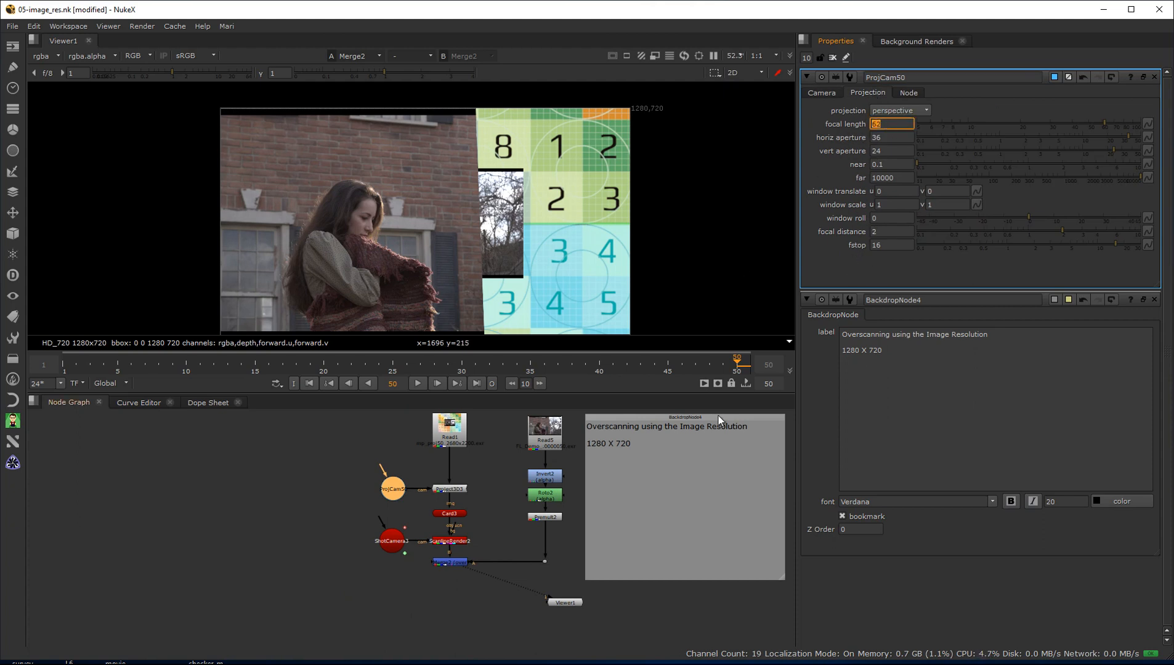
left_click(388, 542)
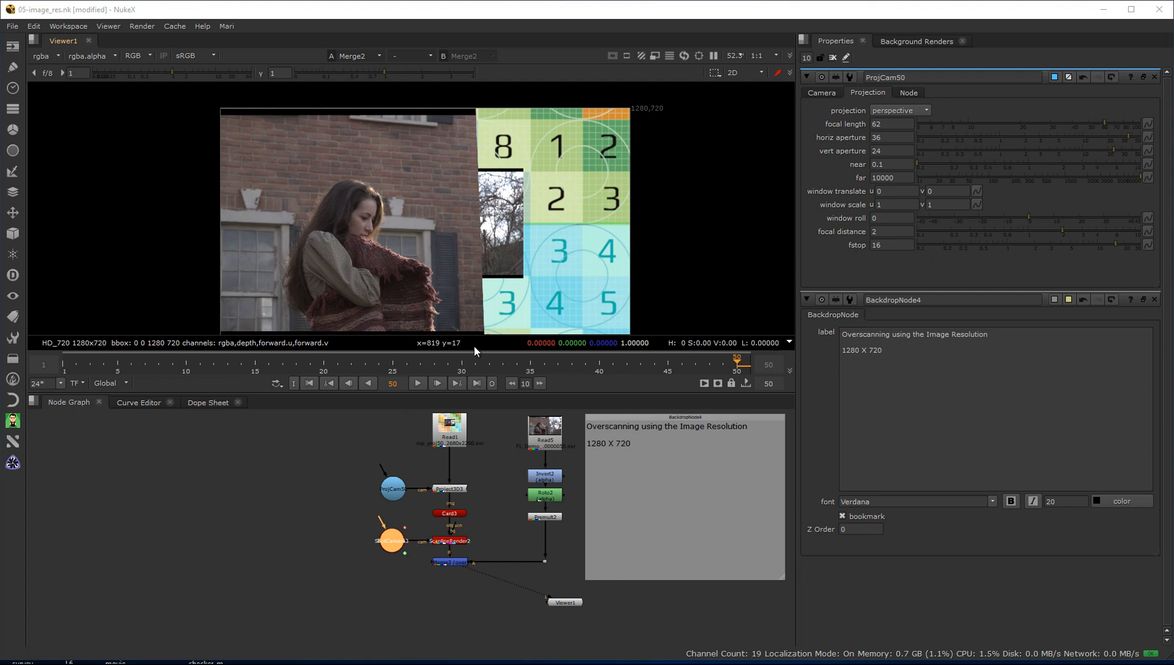
Insert a Reformat node between Read1 and Project3D3, placed just below Read1.
left_click(448, 438)
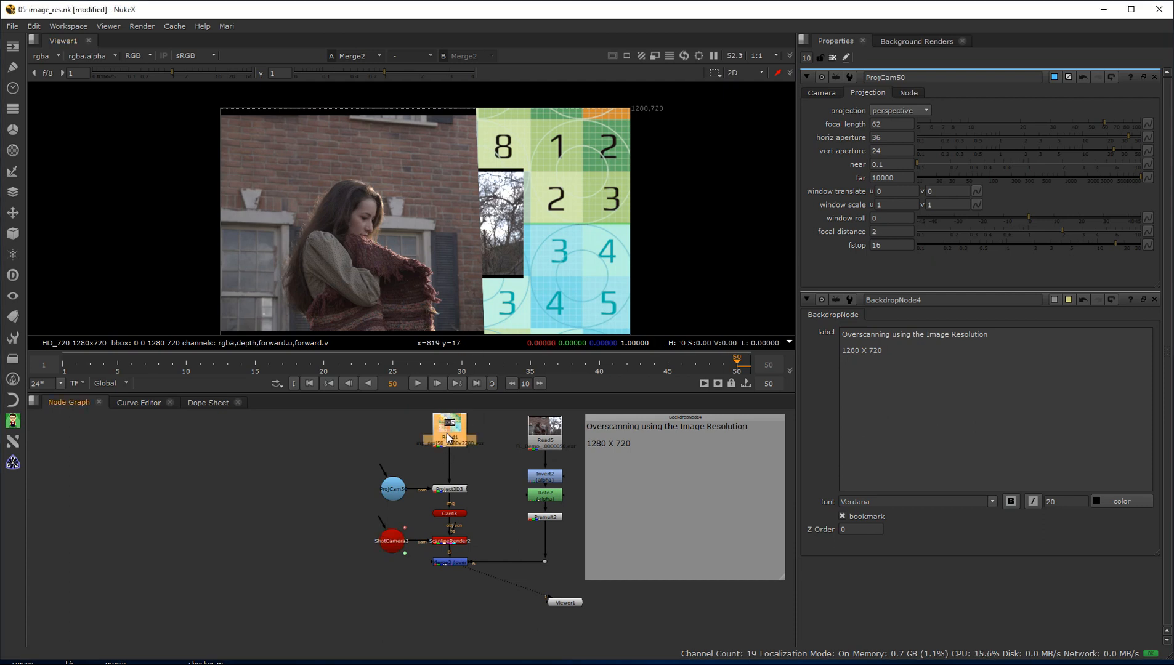
key("Tab")
type("ref")
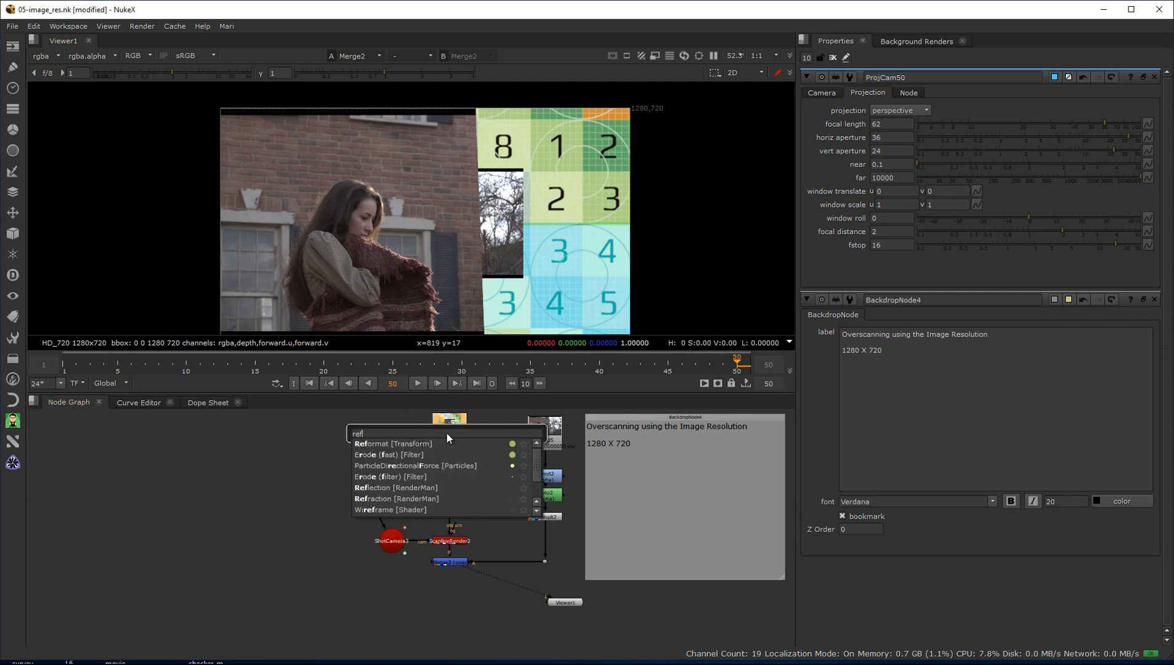
left_click(400, 444)
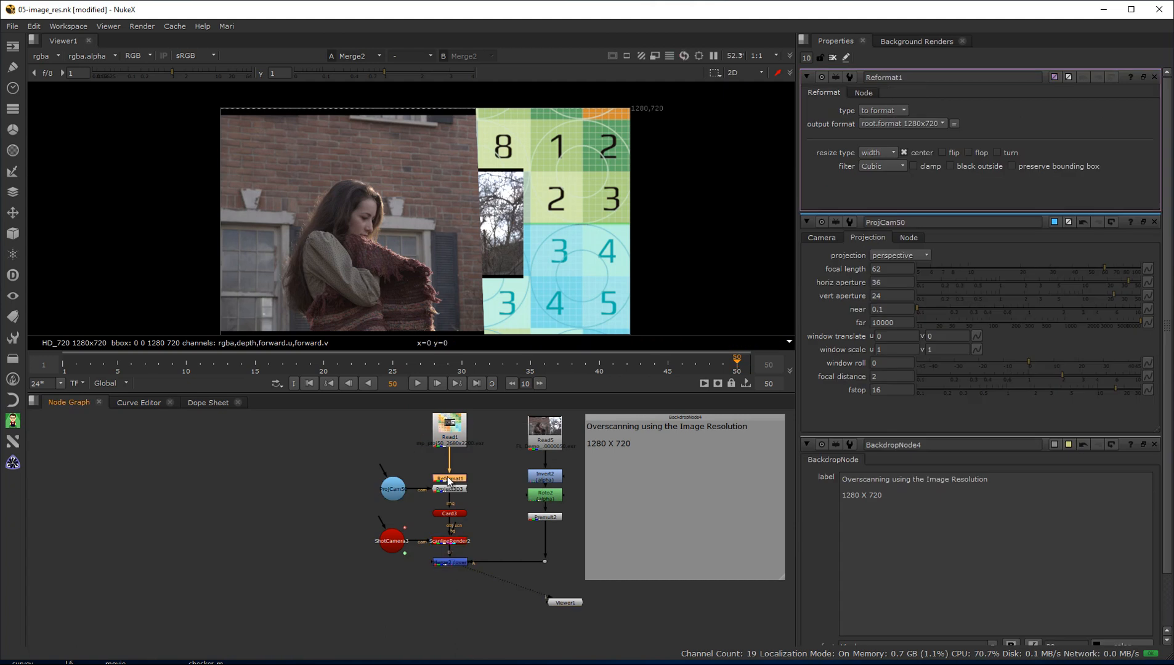
left_click_drag(453, 468, 453, 462)
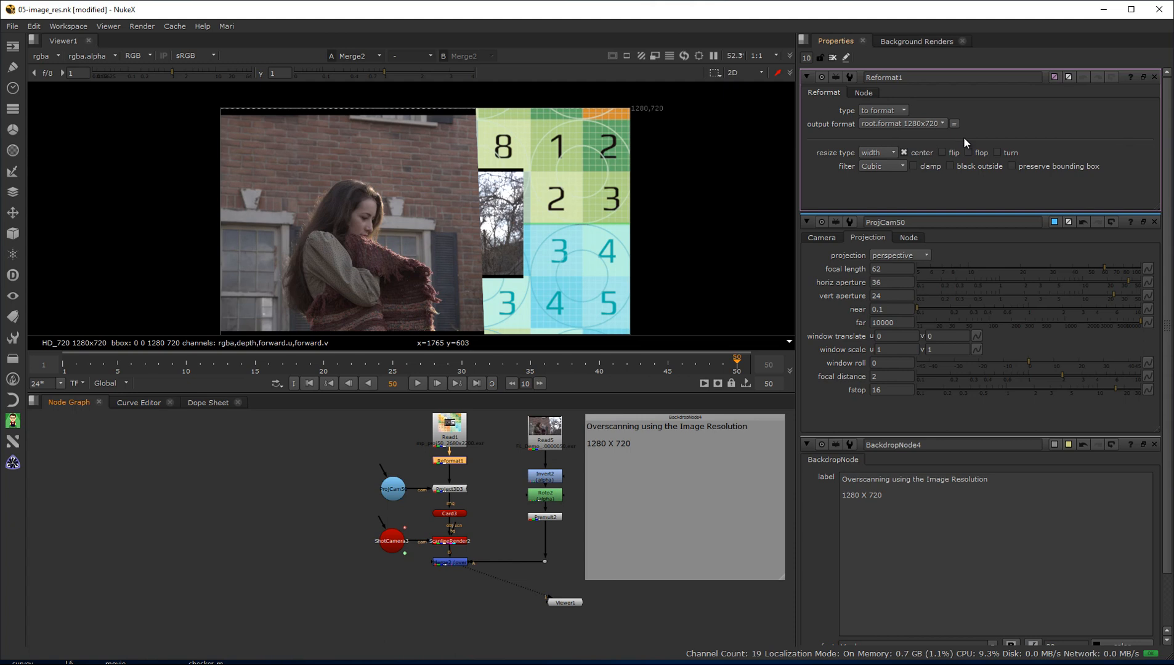
Set the Reformat node's resize type to none, keeping root.format 1280x720 as the output format.
left_click(927, 124)
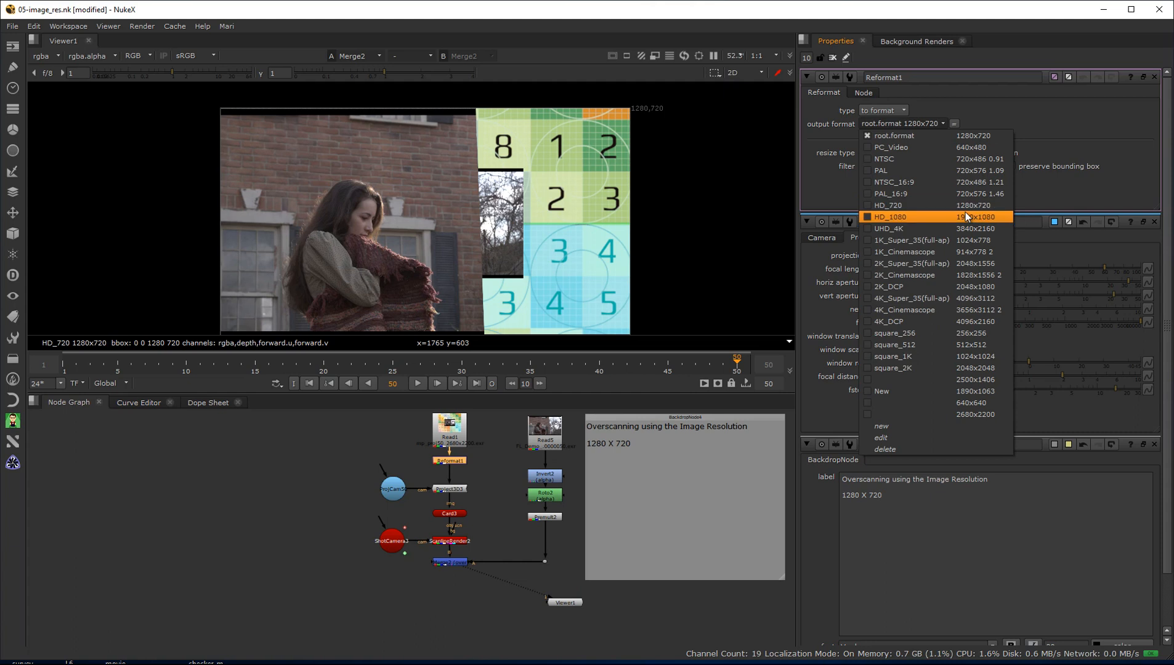
left_click(993, 117)
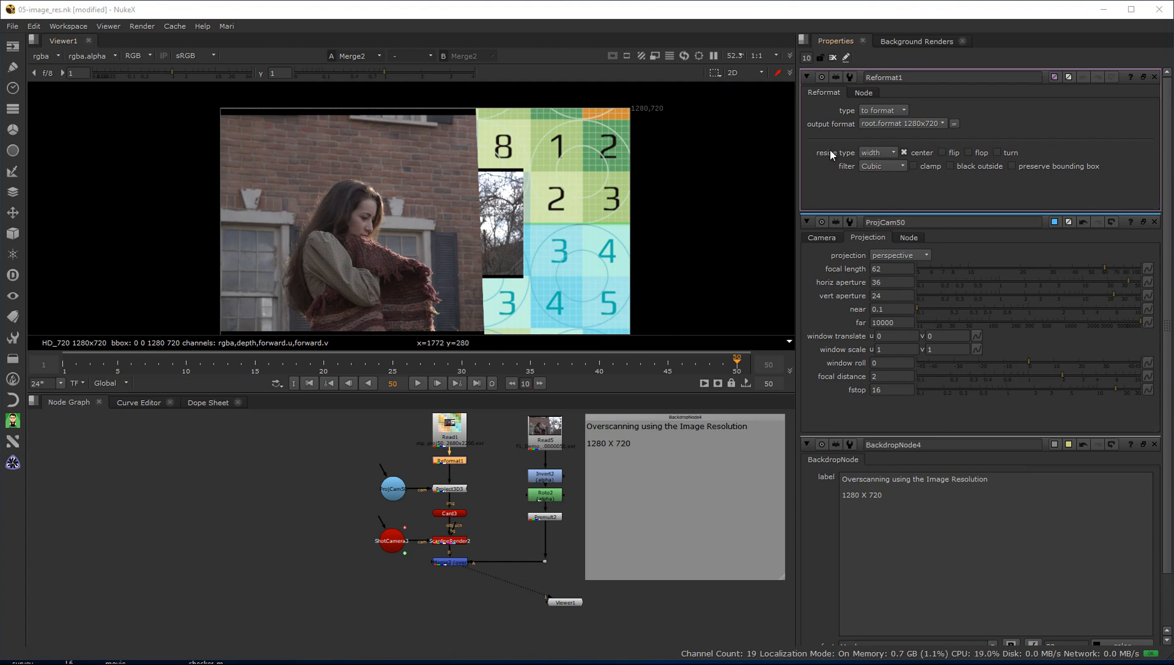
left_click(882, 154)
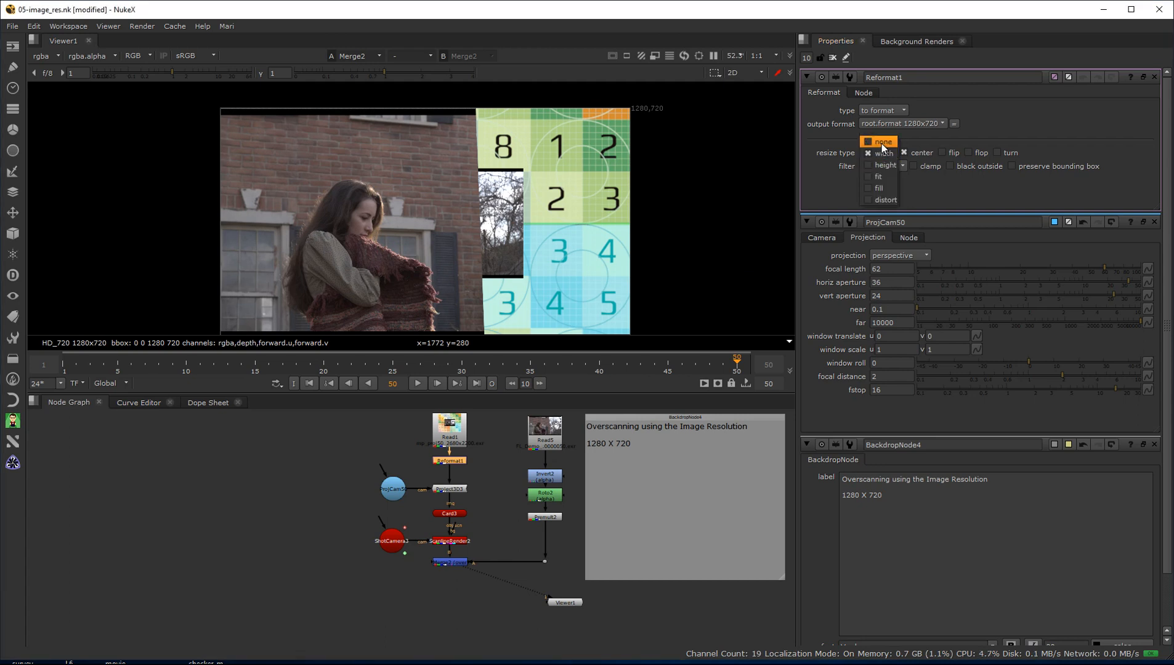
left_click(881, 142)
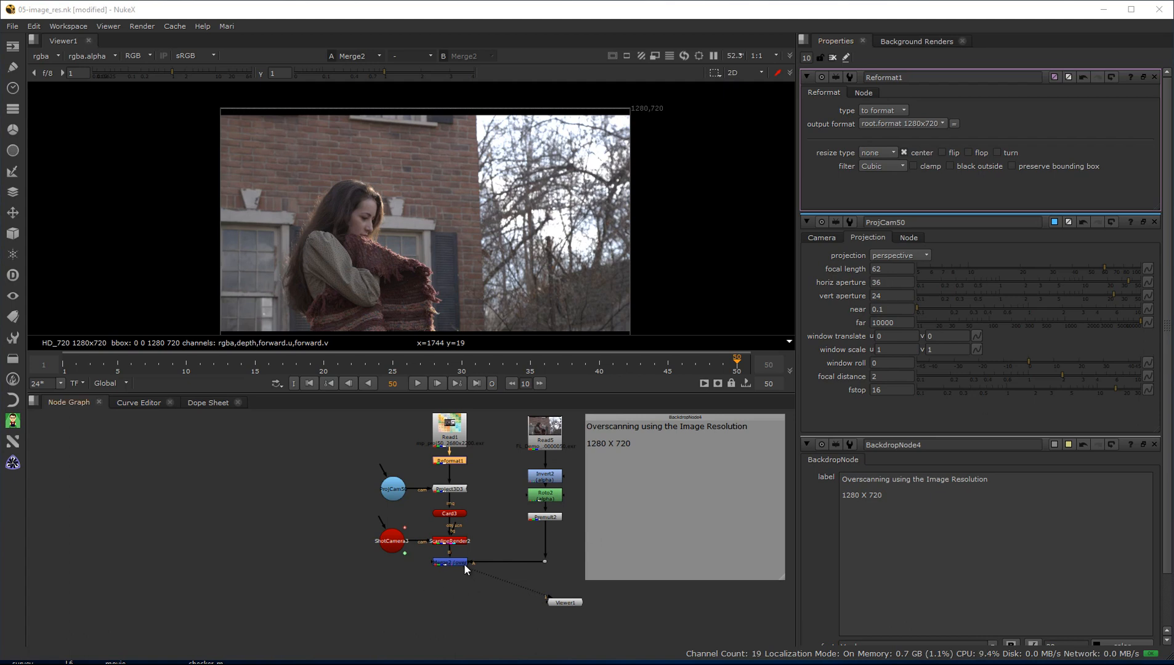
Move Merge2 aside, display the ScanlineRender2 output, and place Viewer1 below the render node.
mouse_move(454, 564)
left_mouse_down()
mouse_move(488, 587)
mouse_move(555, 595)
mouse_move(446, 543)
left_mouse_up()
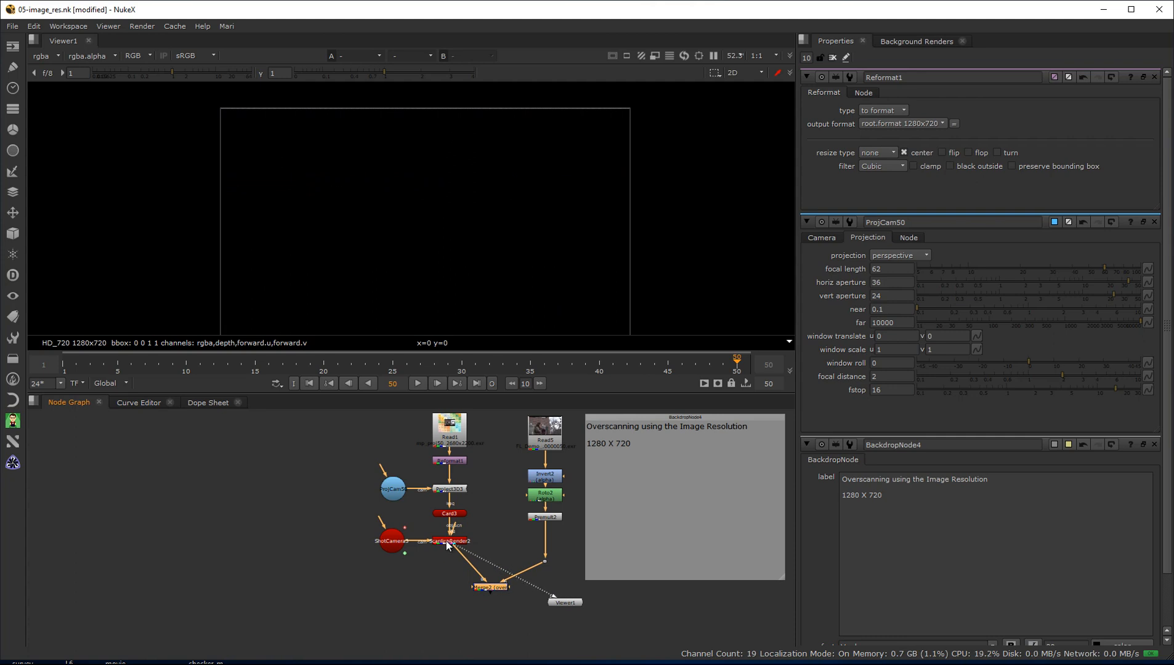
left_click(566, 604)
left_click_drag(565, 606, 410, 614)
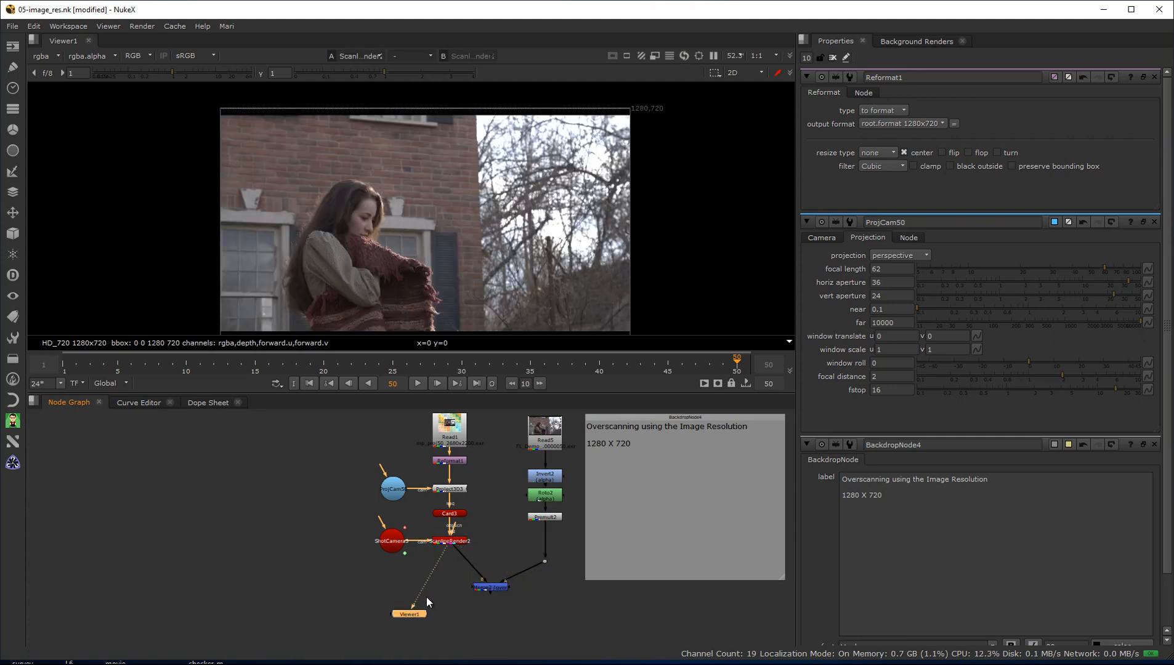
Insert a Transform node between Reformat1 and Project3D3.
left_click(456, 461)
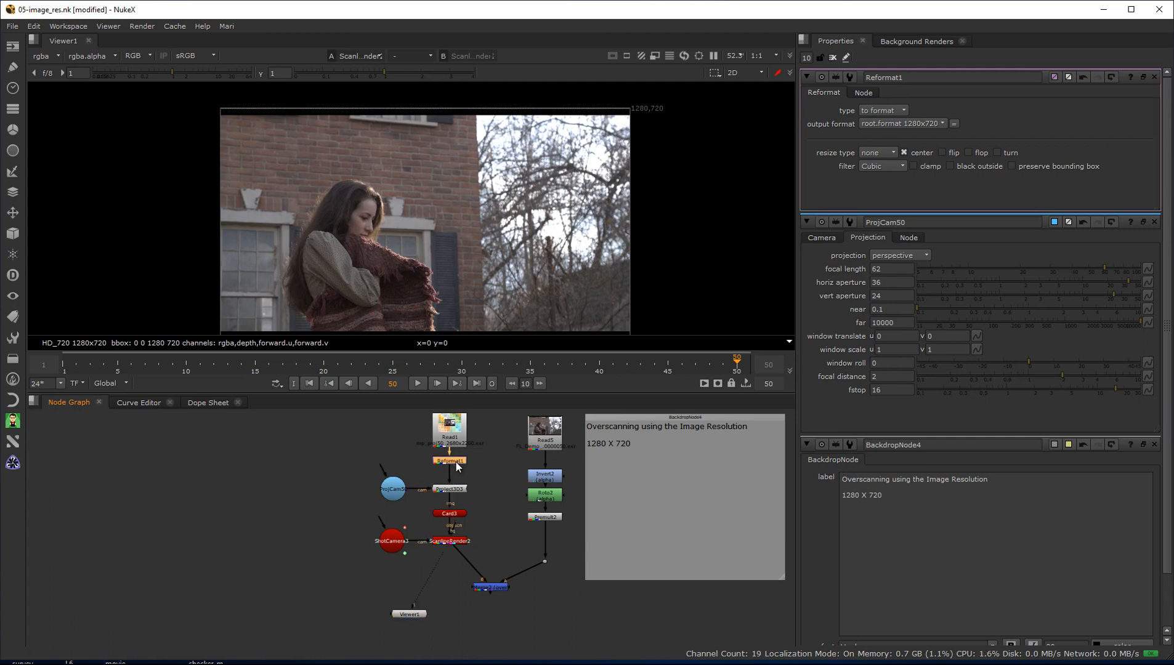
key("t")
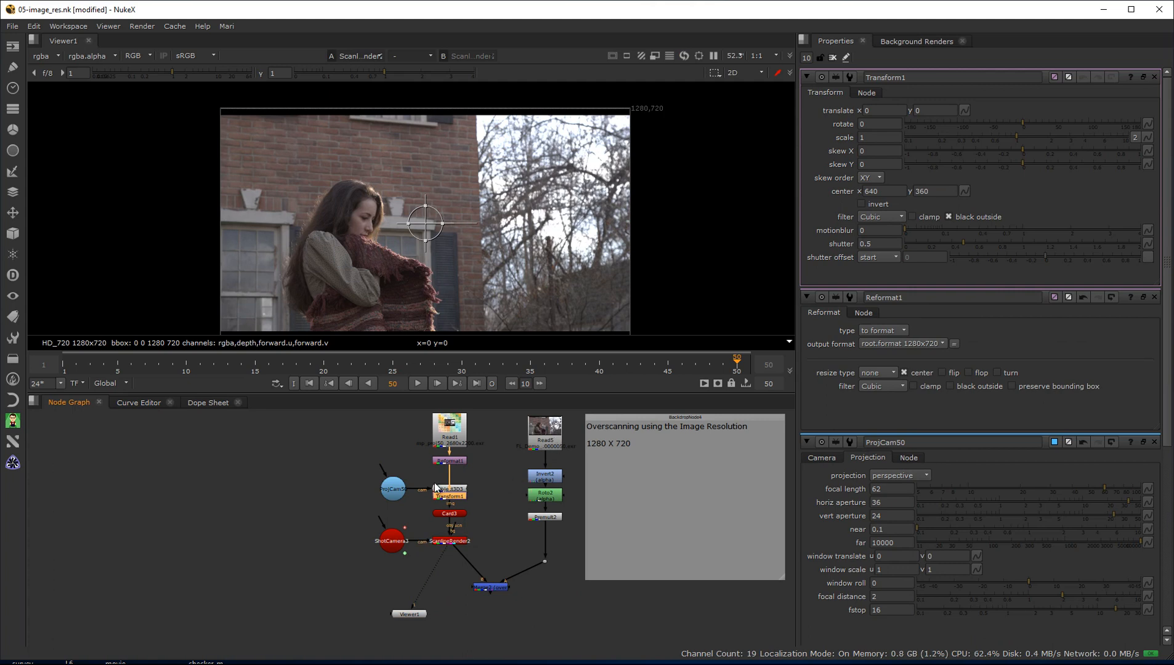
left_click_drag(440, 503, 470, 480)
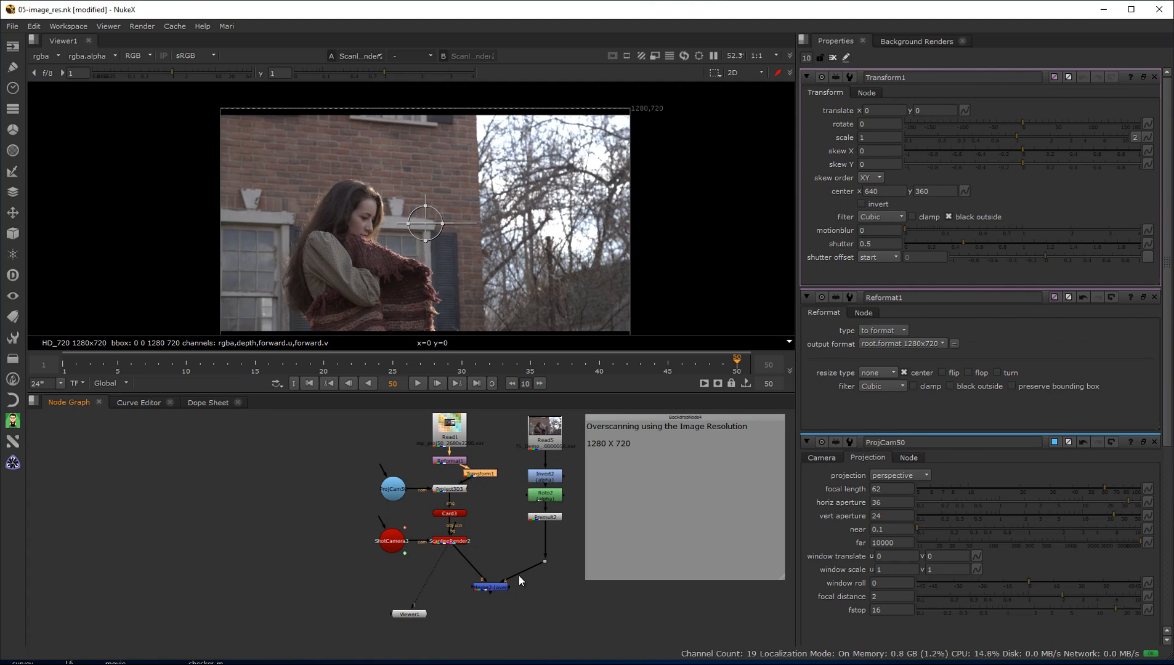
Try shifting the projected image with Transform1 to about x 309, y 134, then x 135, y 2, and revert its knobs.
left_click_drag(426, 223, 523, 184)
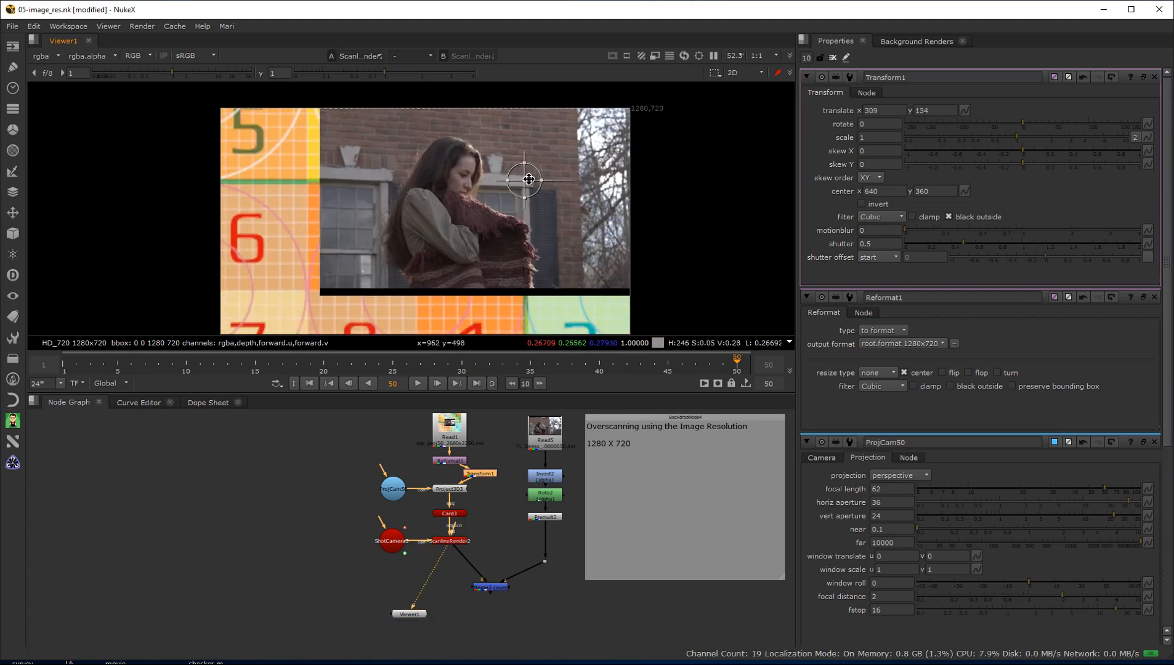
left_click_drag(528, 178, 458, 222)
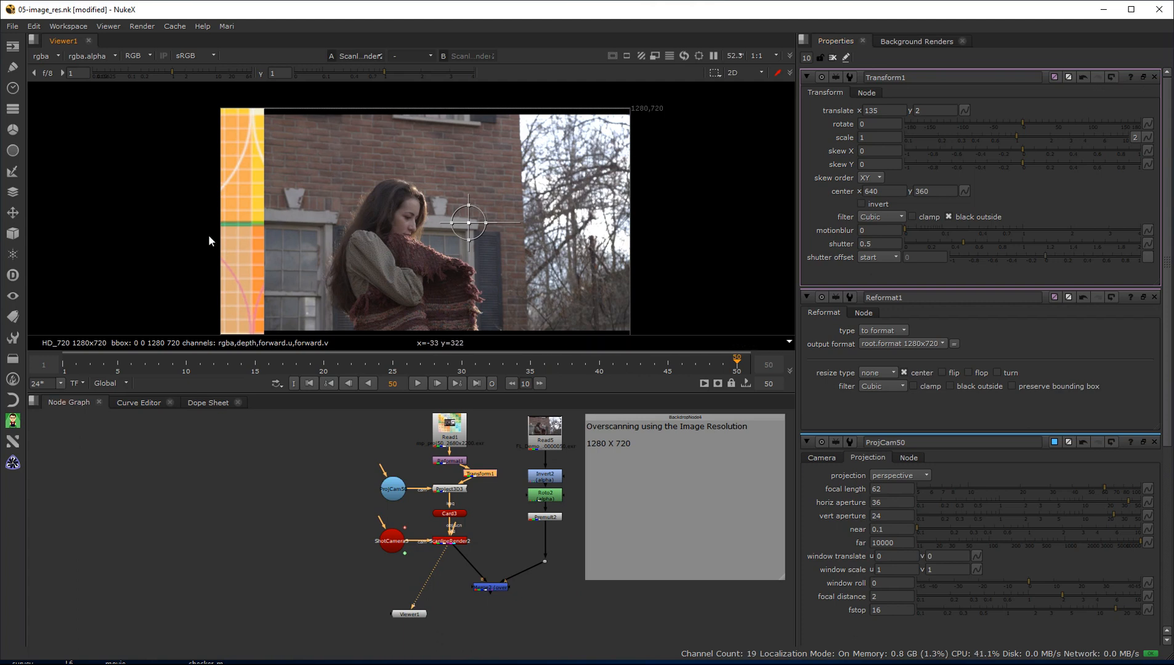
left_click(1109, 78)
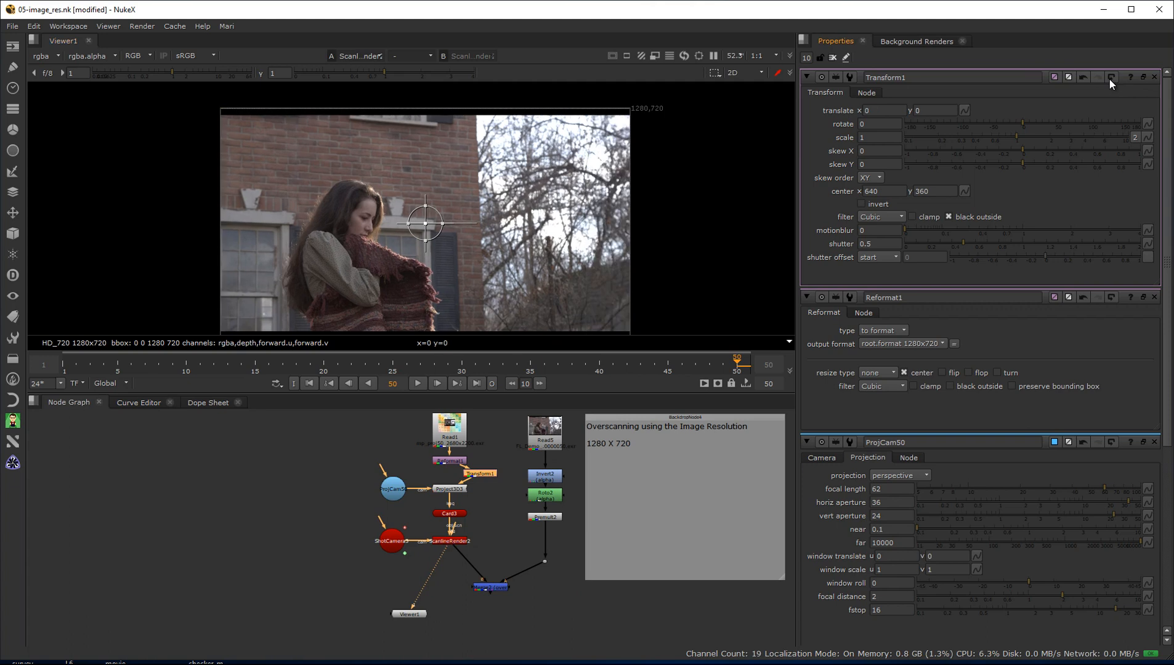
Switch the viewer to 3D and examine the overscanned image projected on the card.
left_click(744, 73)
left_click(742, 96)
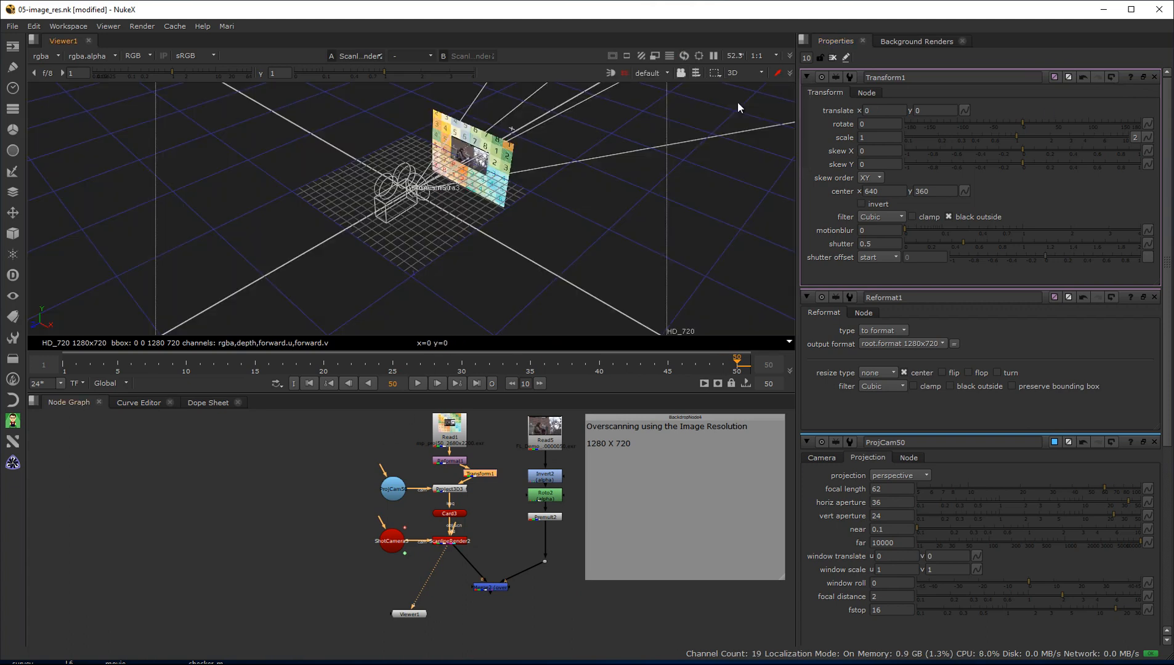
middle_click_drag(473, 102, 449, 196)
scroll(449, 196, "up", 3)
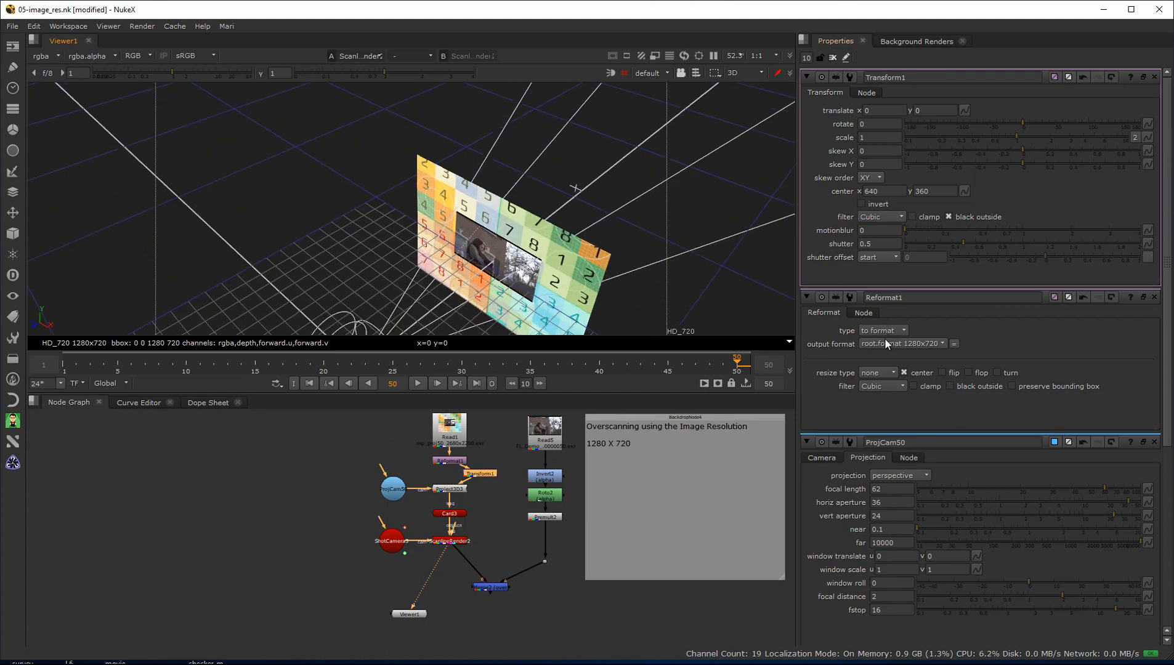
Try resize type width on Reformat1, and return it to none.
left_click(889, 372)
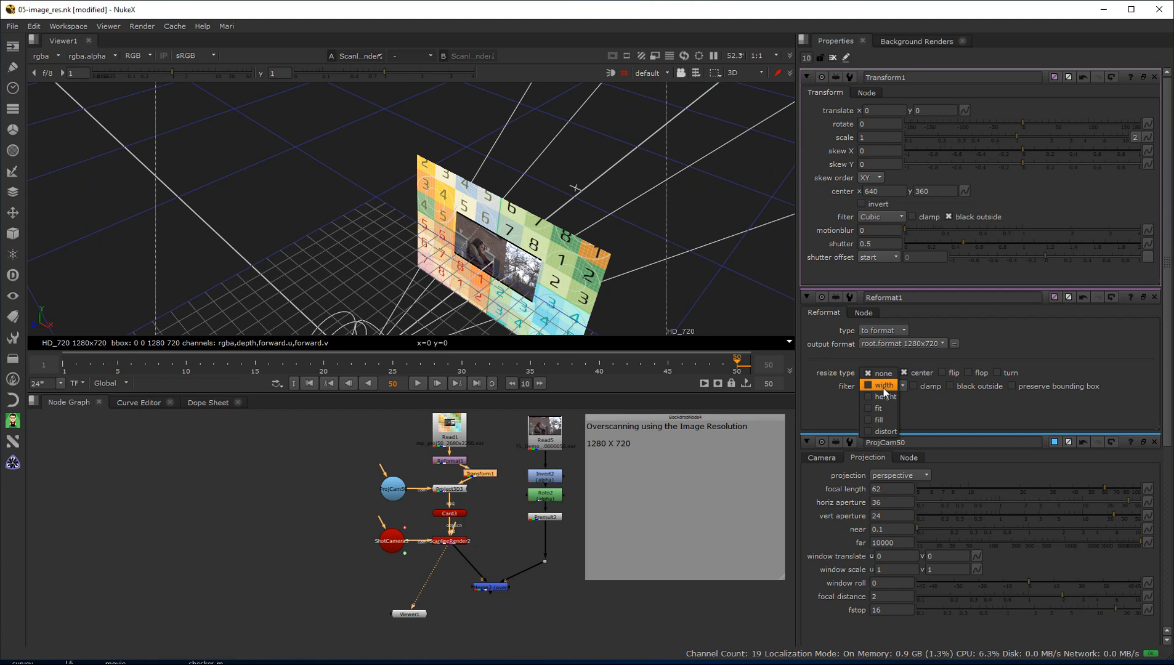
left_click(882, 386)
left_click(879, 373)
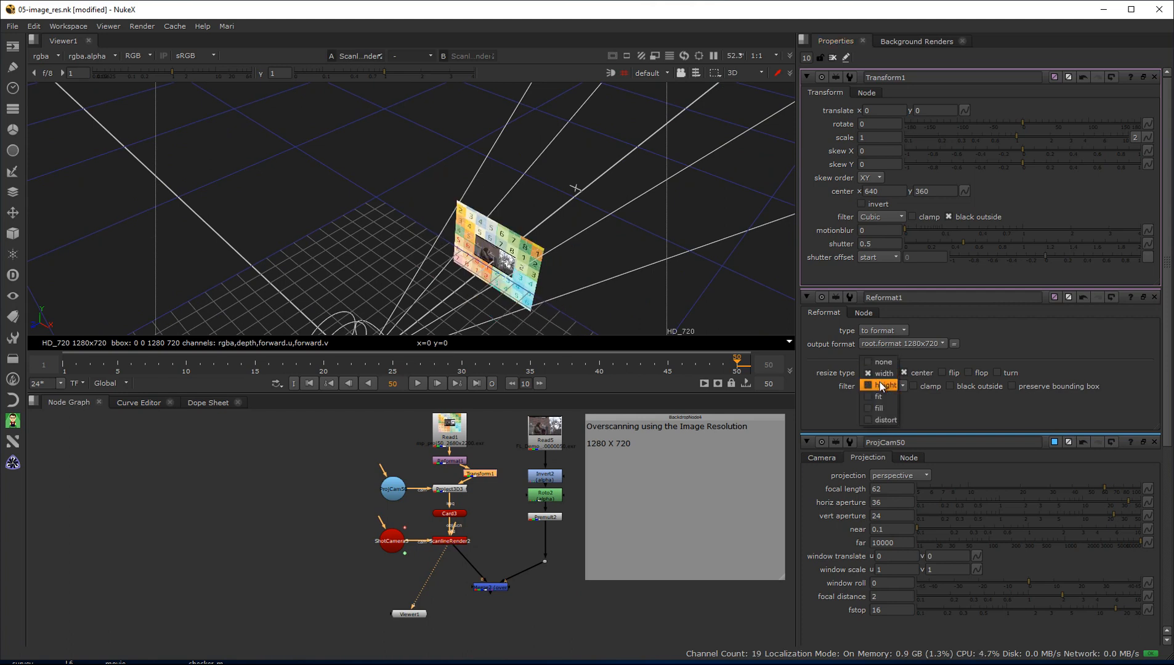
left_click(879, 363)
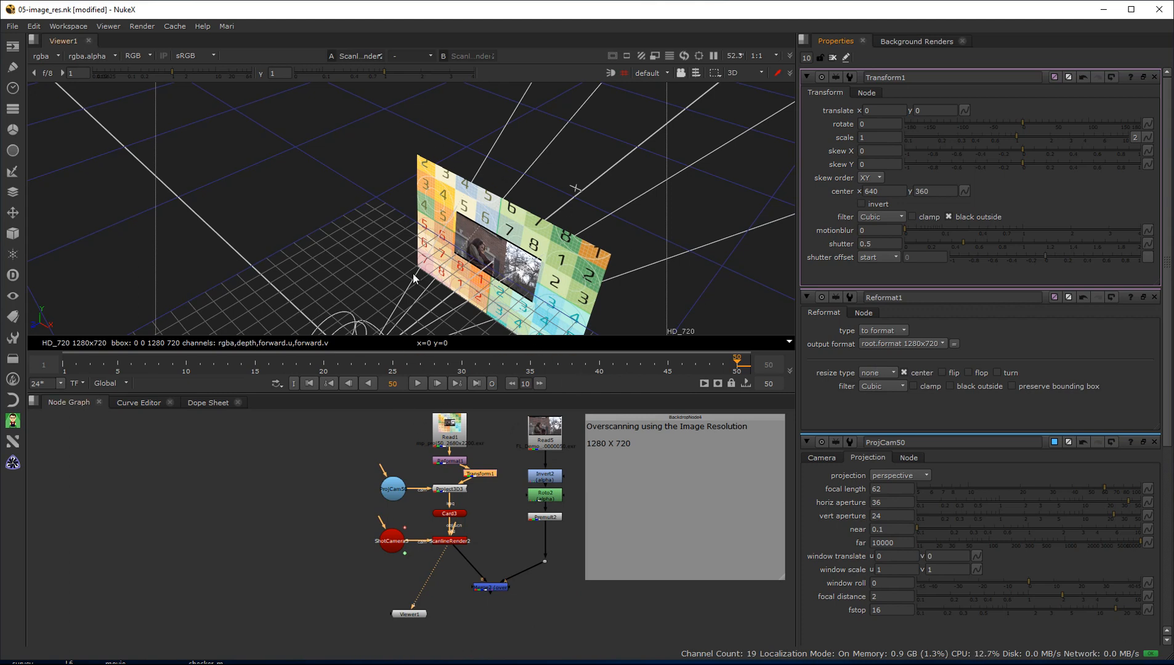
Return the viewer to 2D and delete the Transform1 node between Reformat1 and Project3D3.
left_click(739, 72)
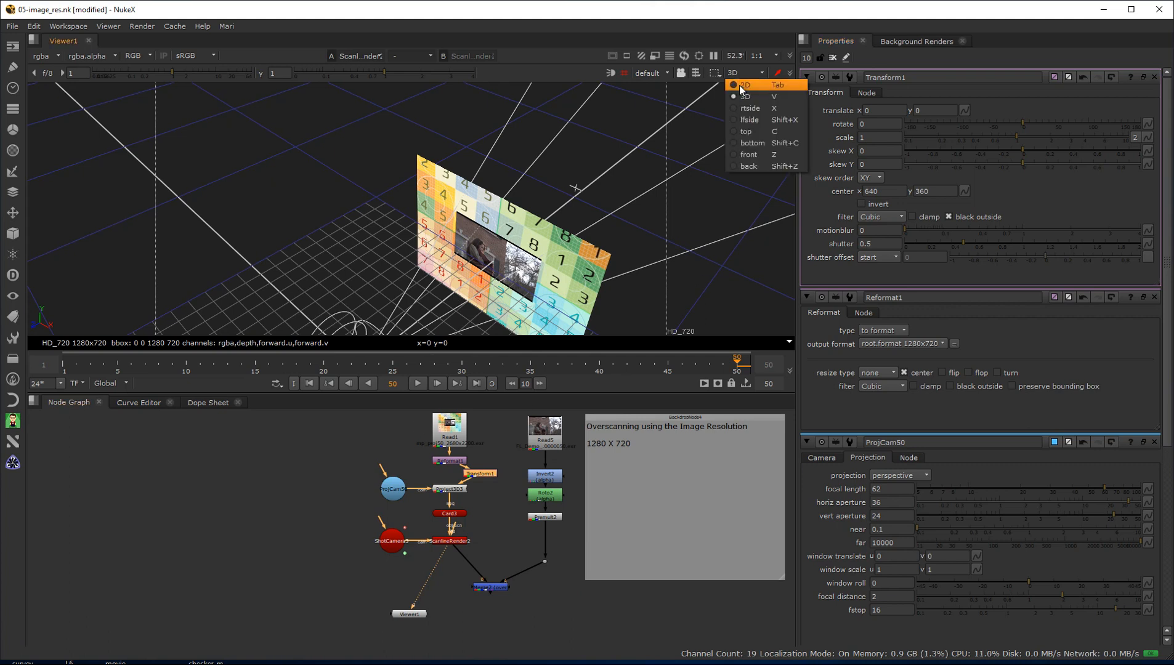
left_click(743, 85)
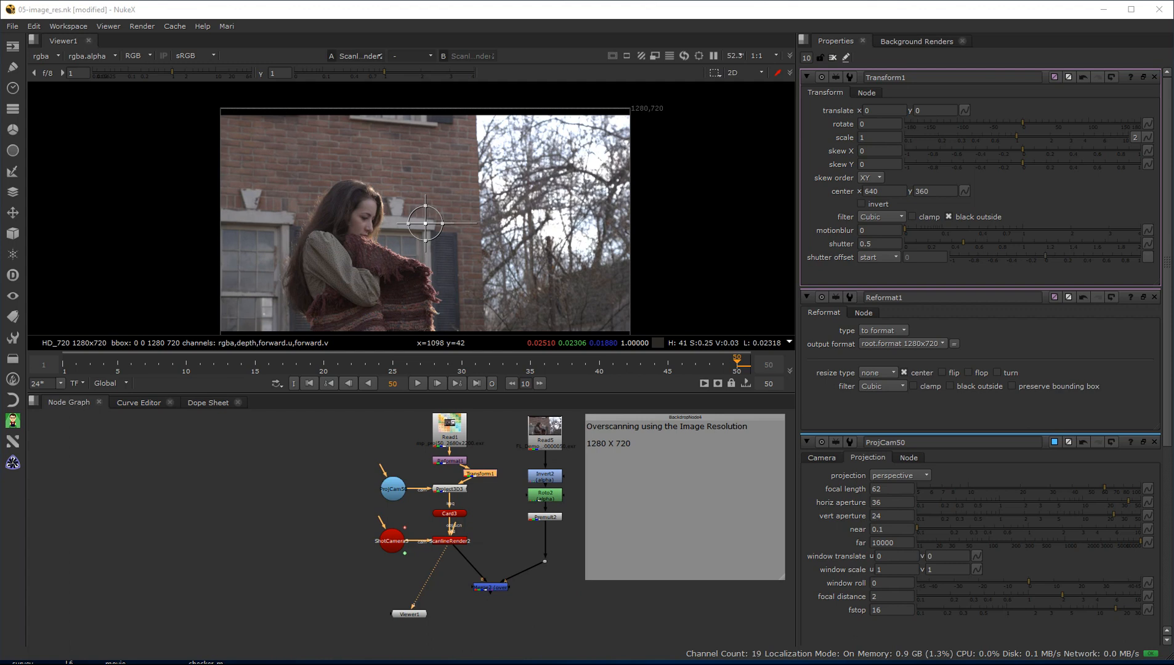
left_click(491, 475)
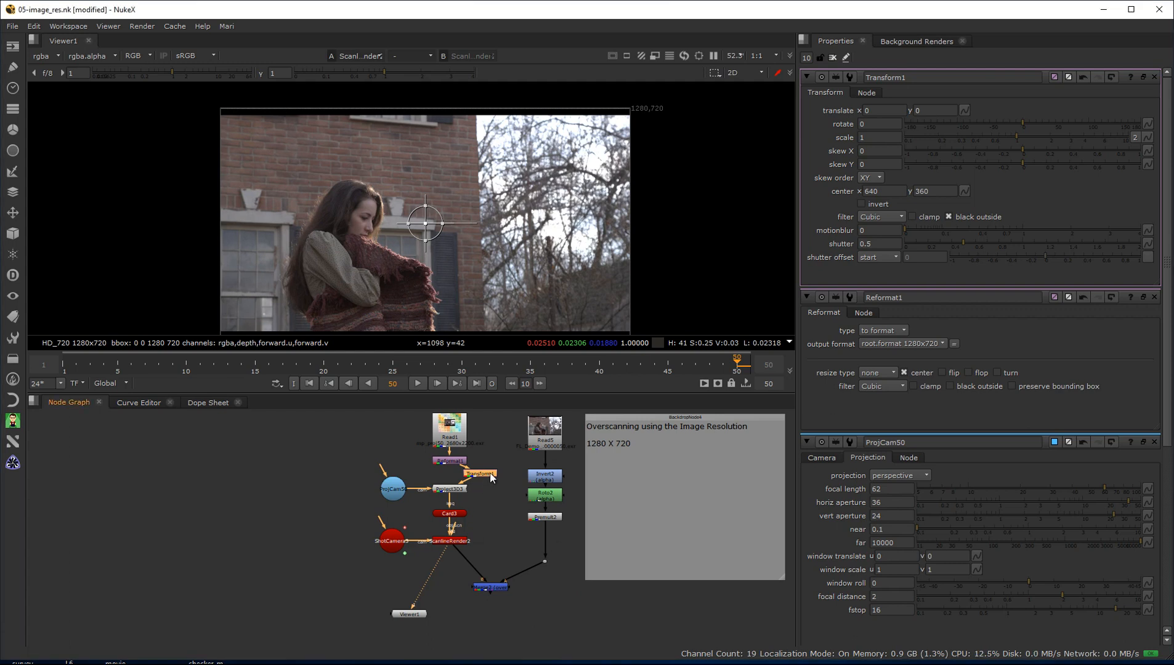
key("Delete")
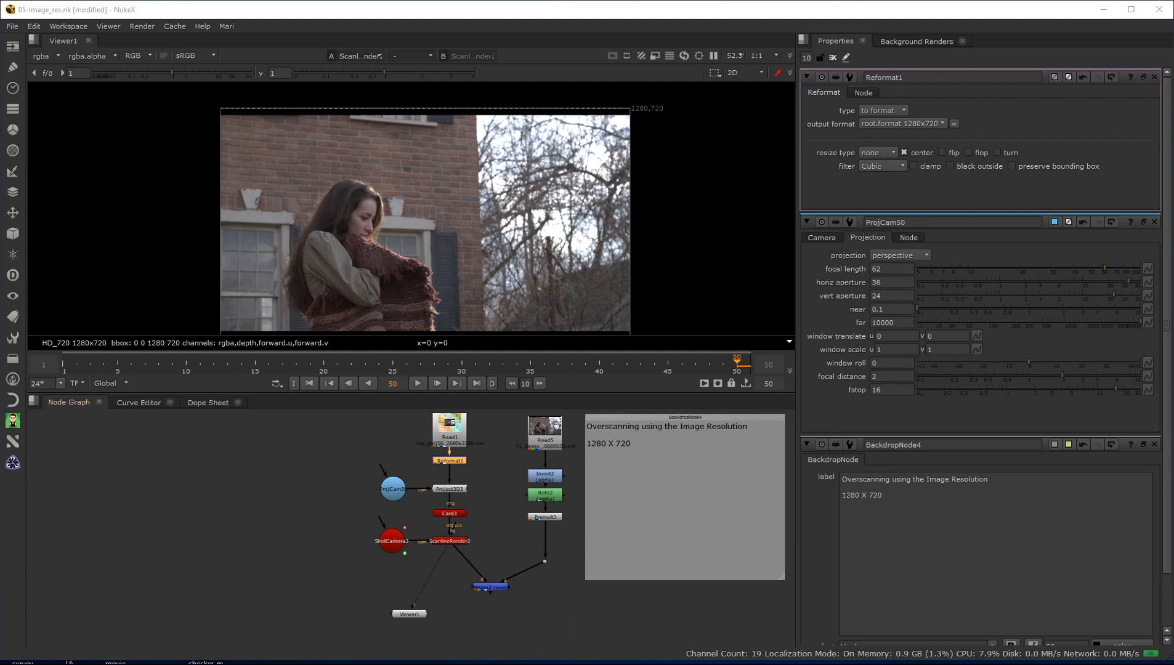
Switch to Photoshop and crop mp_proj50.exr to the extents of Layer 0, with Delete Cropped Pixels turned off.
left_click(428, 664)
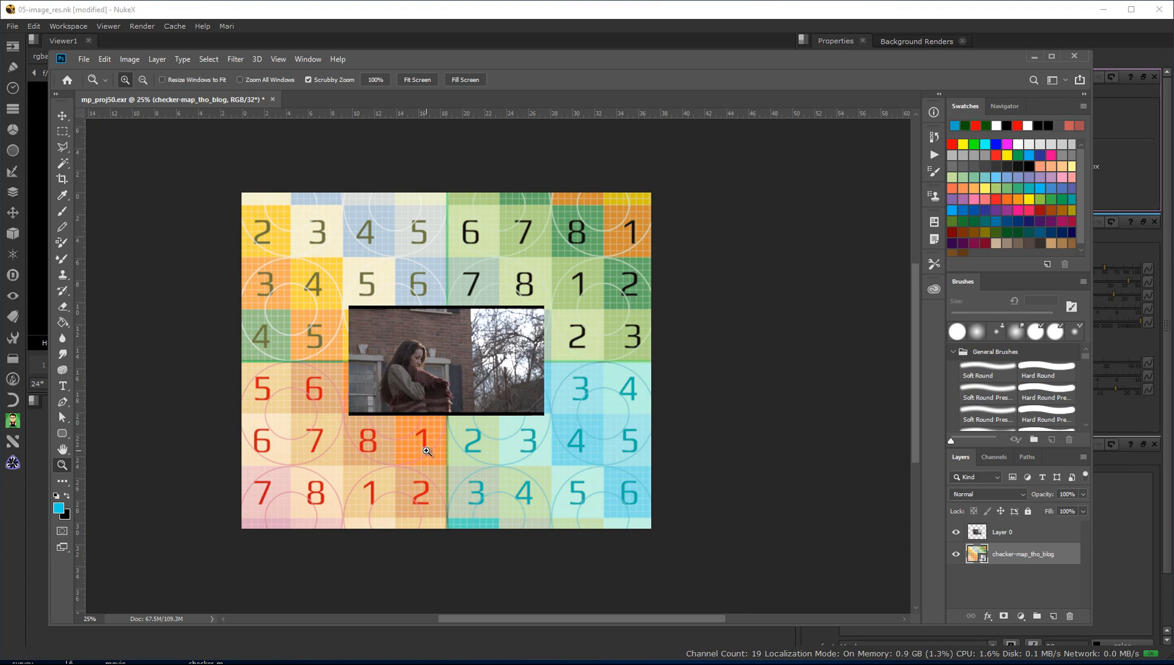
key("v")
left_click(433, 382)
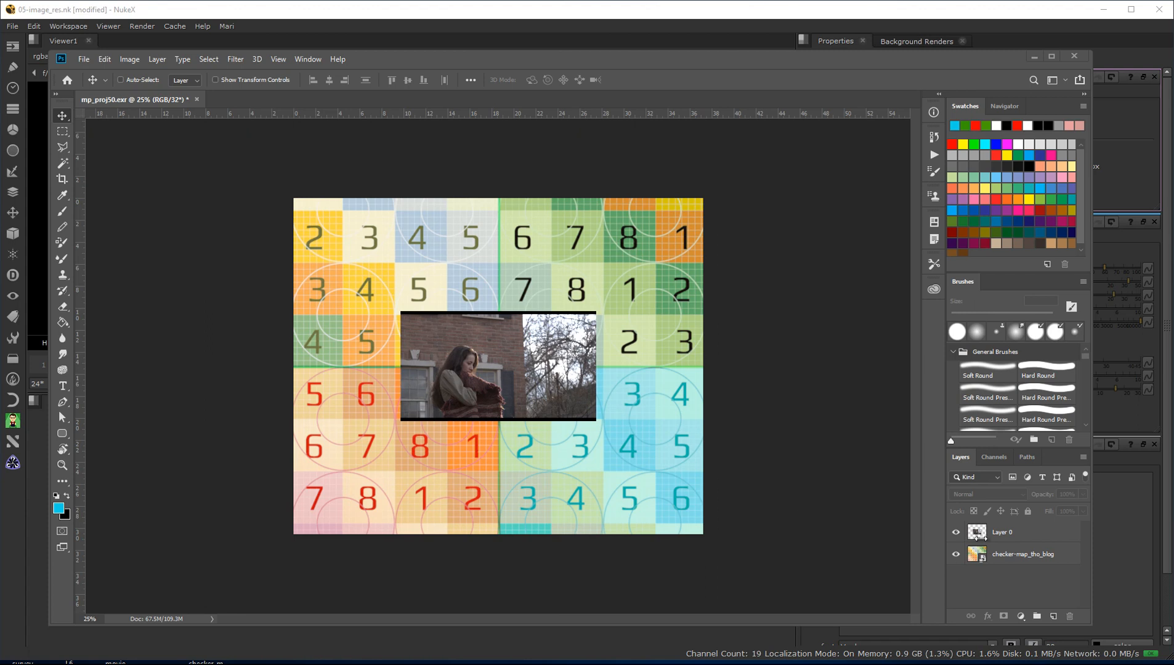
left_click(977, 532, "ctrl")
left_click(68, 180)
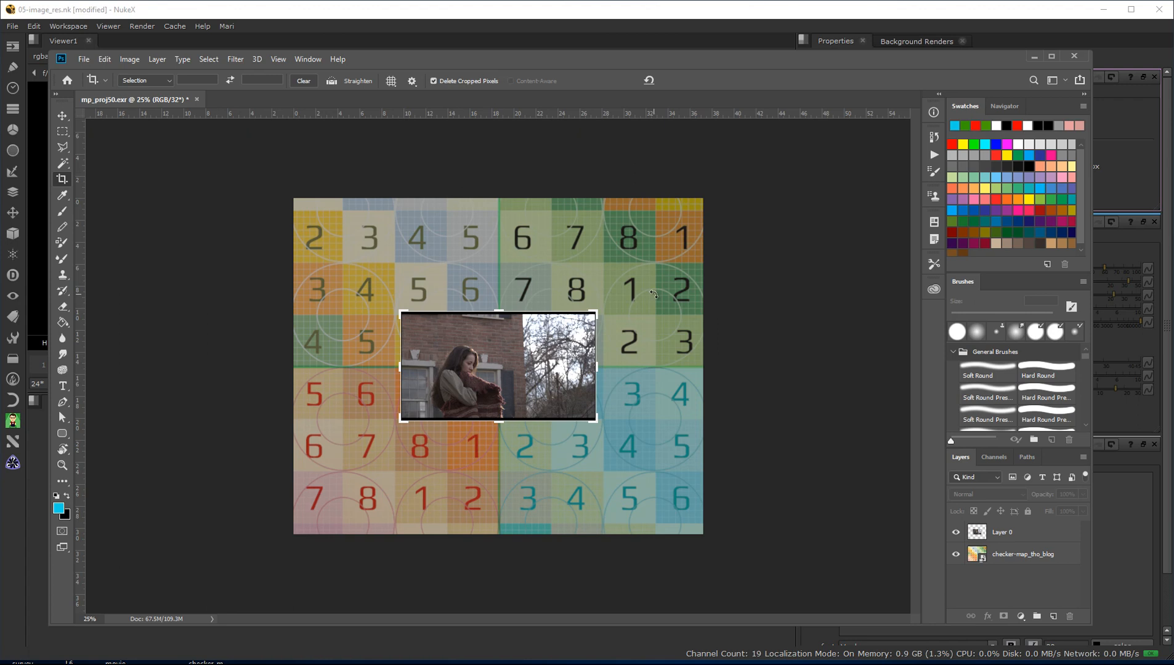
left_click(434, 79)
left_click(560, 370)
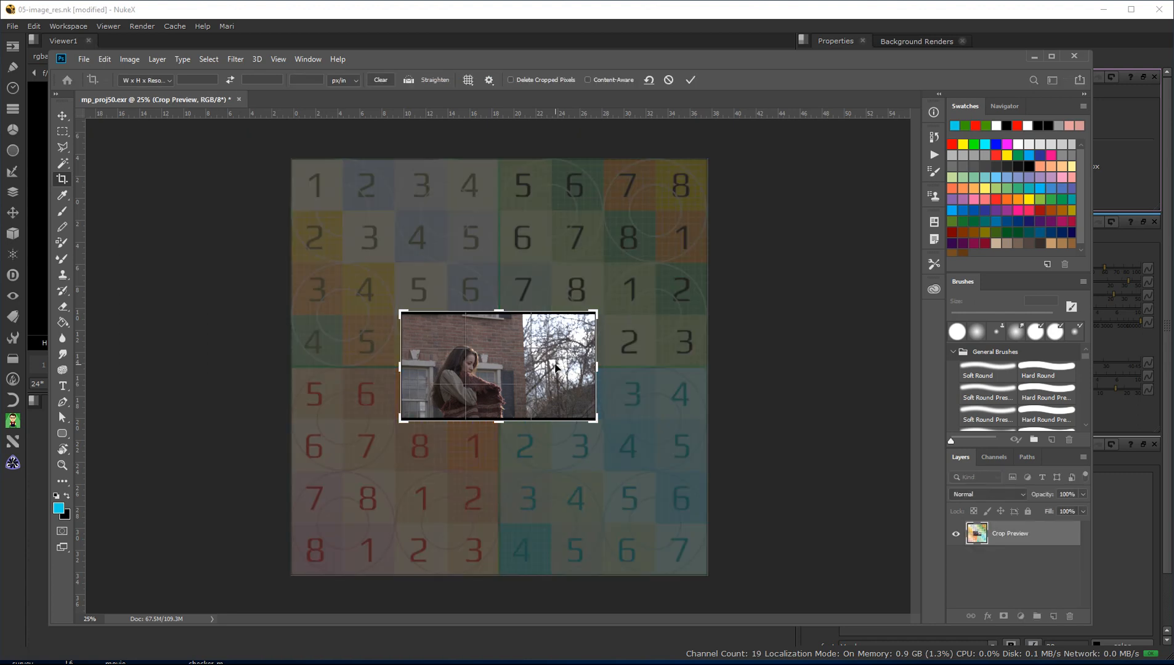
key("Return")
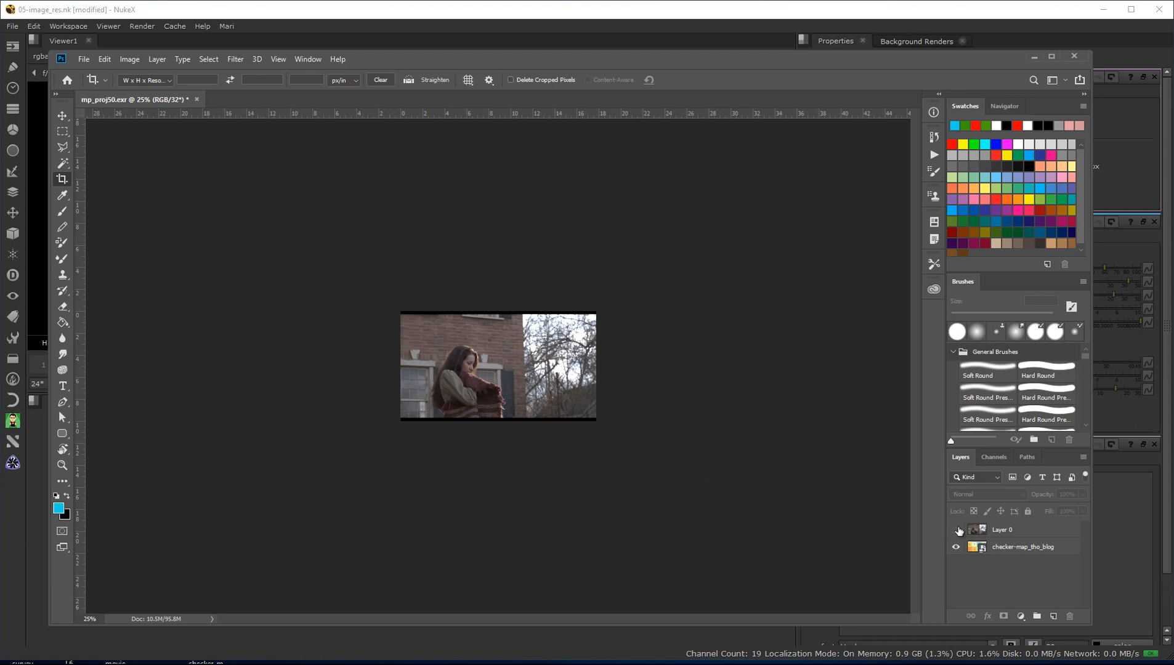
Hide Layer 0 and try moving the checker-map_tho_blog layer within the cropped canvas.
left_click(957, 530)
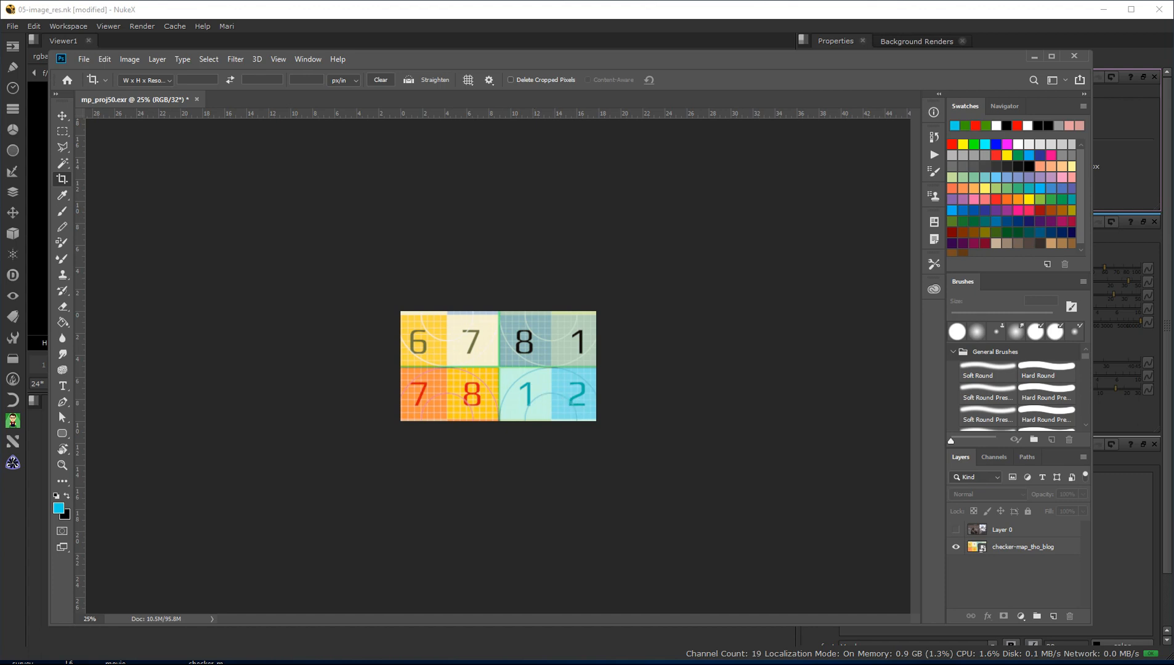
left_click(64, 116)
left_click_drag(444, 373, 556, 471)
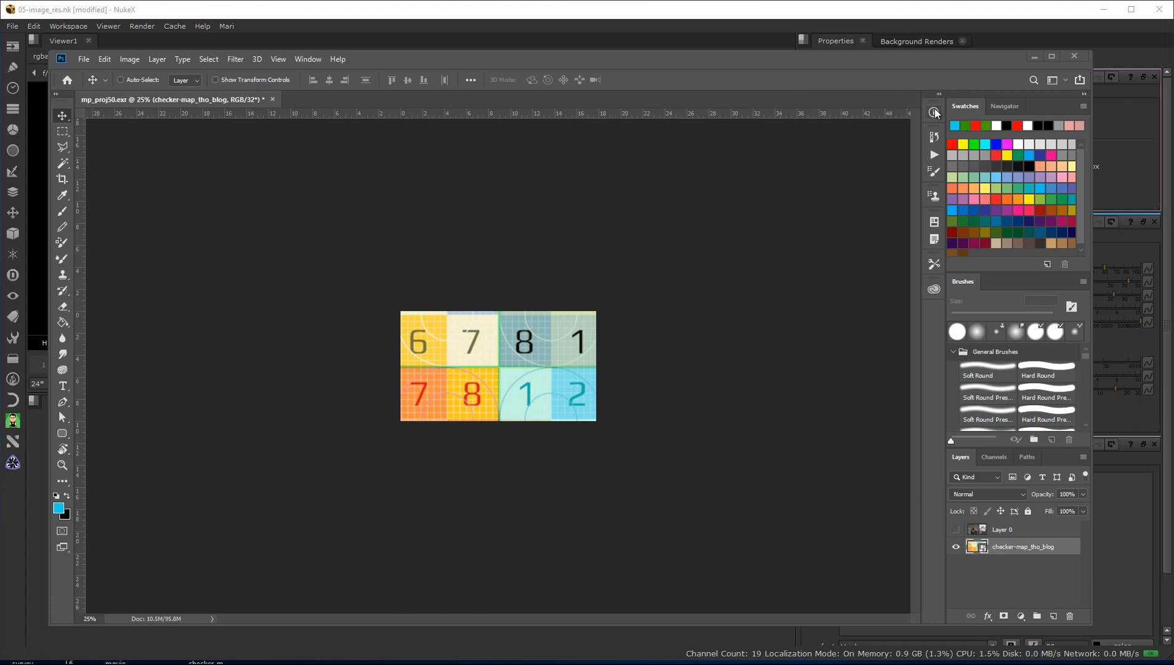
Revert the Photoshop document to the Deselect history state before the crop, and return to Nuke.
left_click(935, 137)
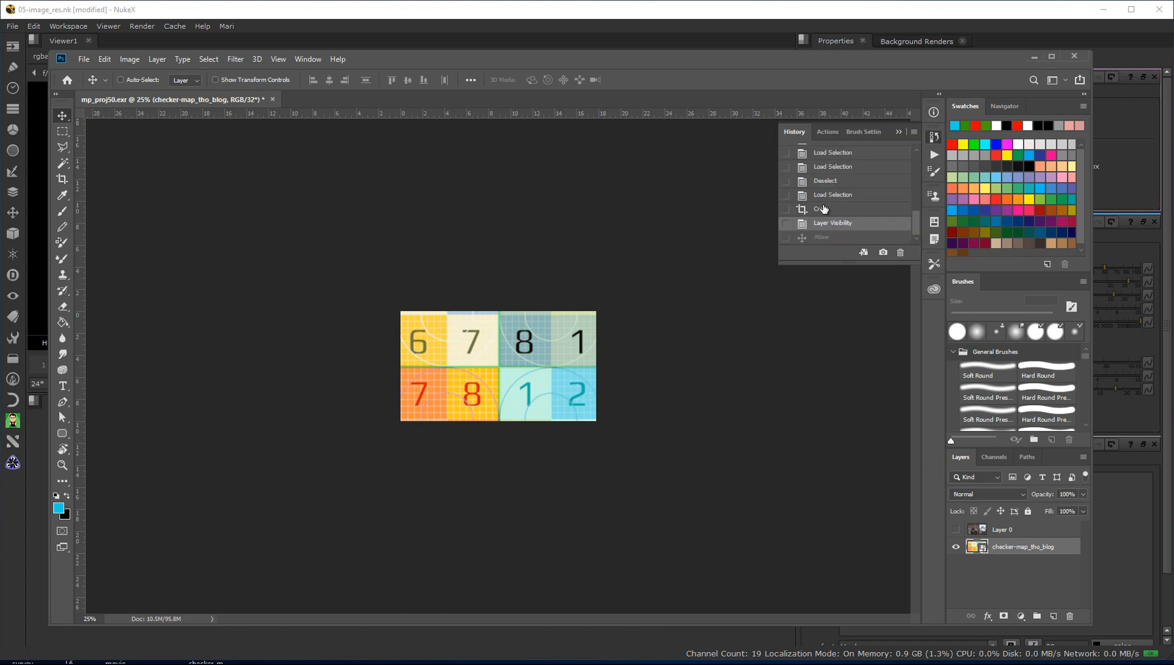
left_click(824, 182)
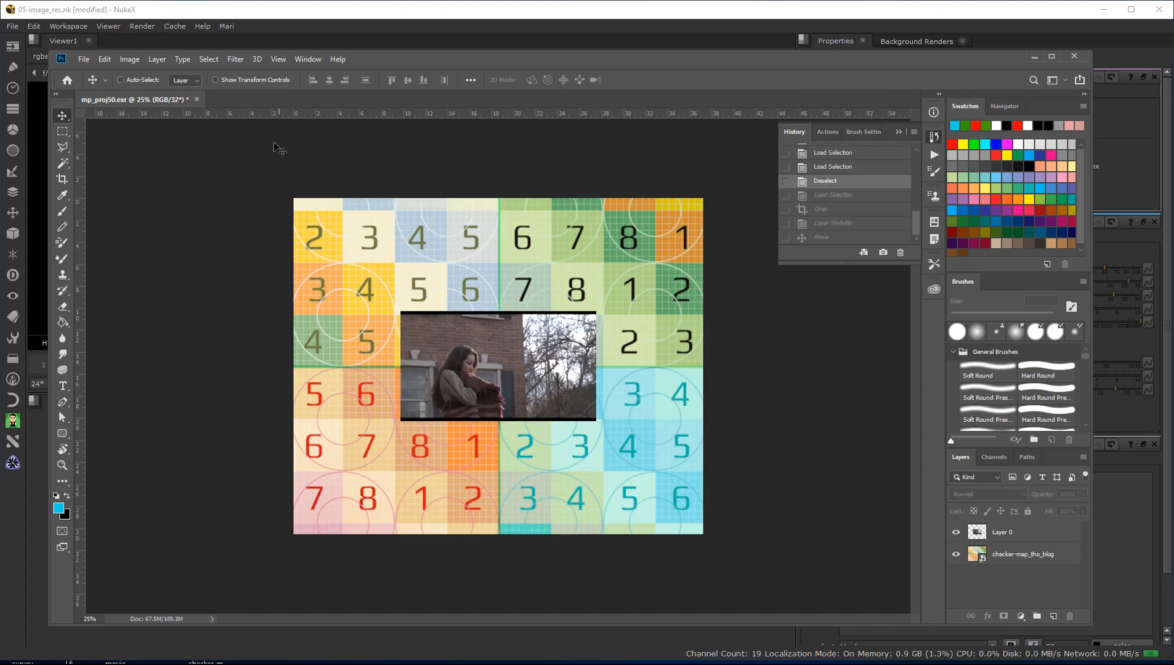
left_click(899, 132)
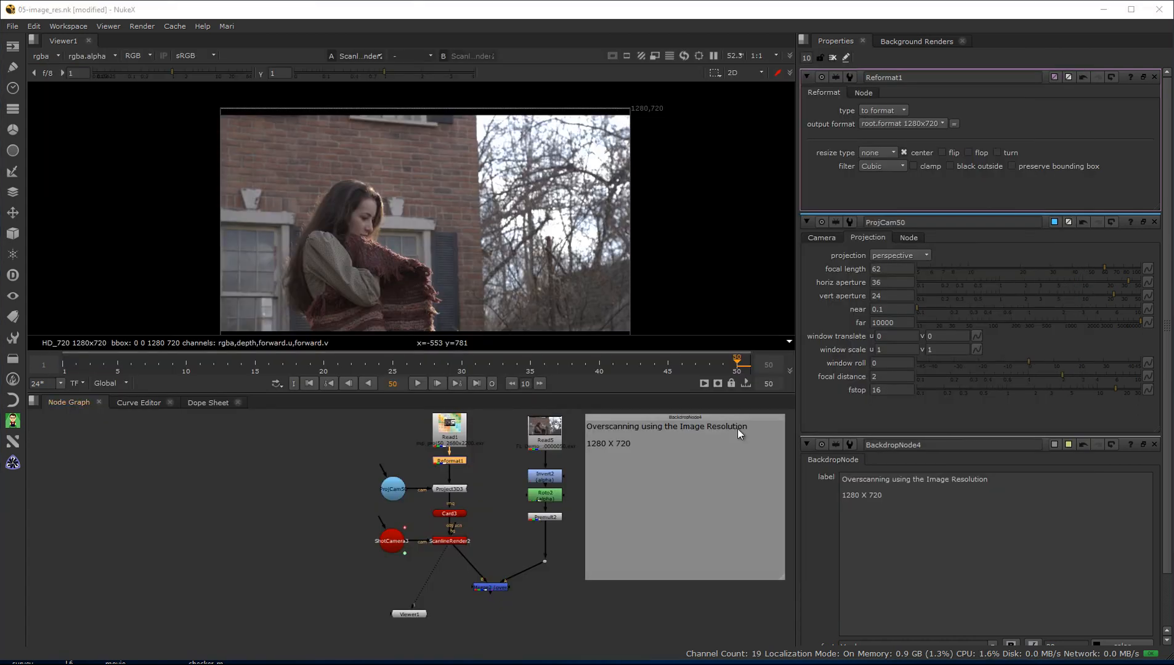
Make room between Read1 and Reformat1, and insert a Grade node there.
middle_click_drag(484, 481, 386, 495)
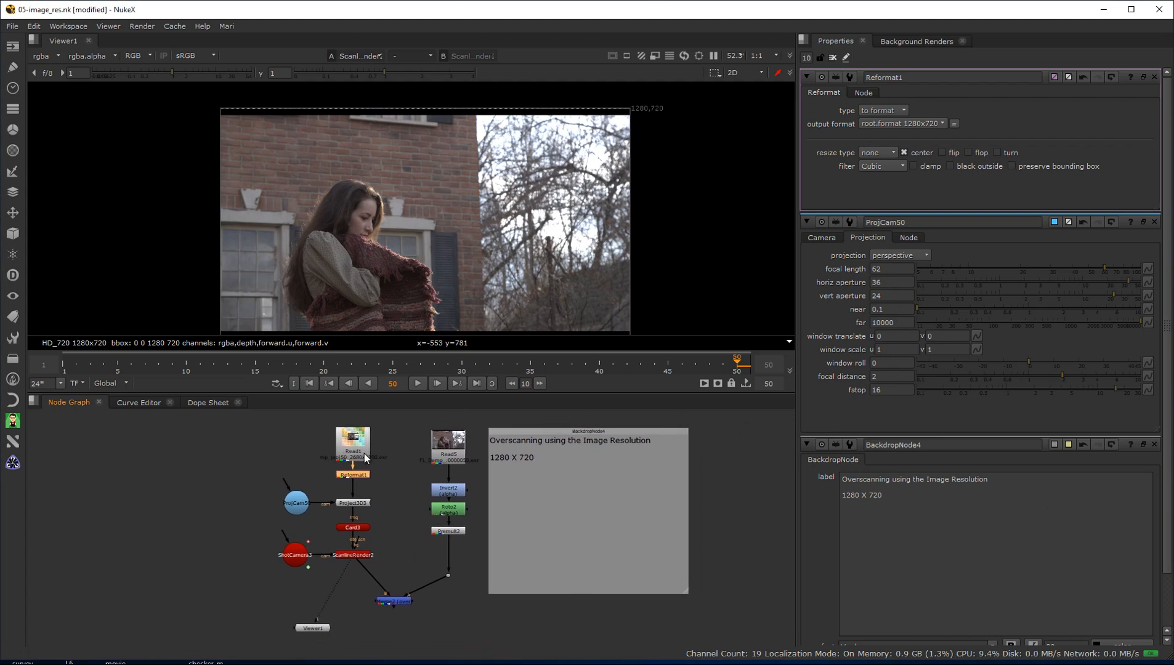
left_click_drag(355, 479, 358, 488)
left_click_drag(341, 446, 342, 434)
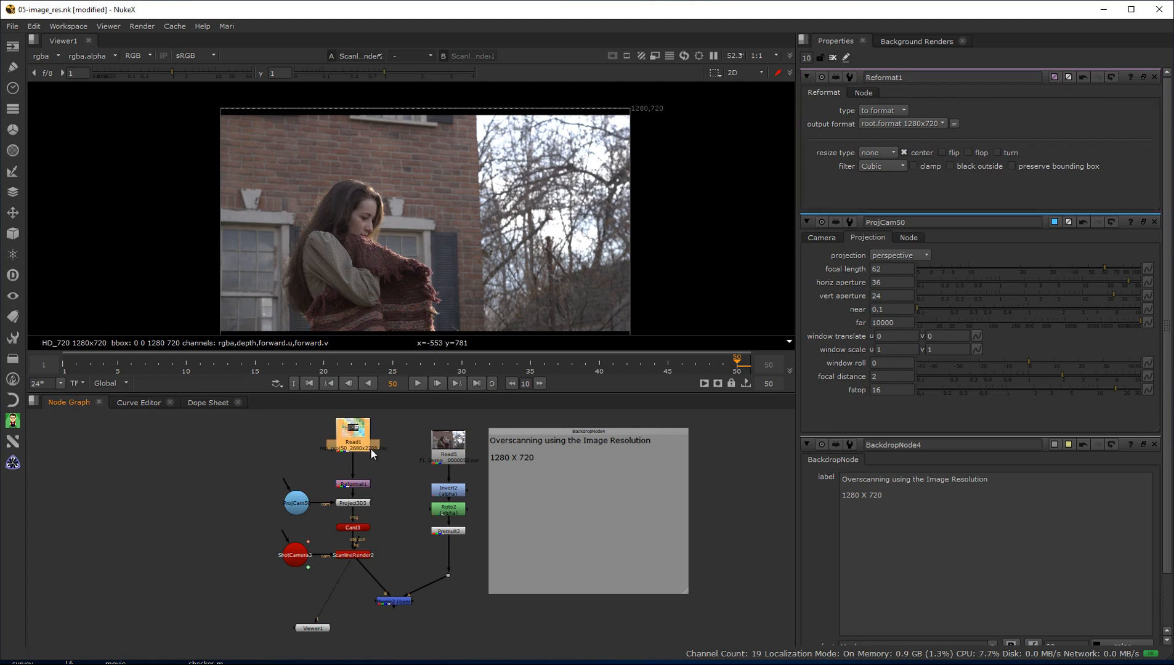
key("g")
left_click_drag(385, 482, 350, 471)
Display Reformat1's output and set Grade1's gain to red 1.84 and blue 0.72.
left_click_drag(316, 622, 353, 484)
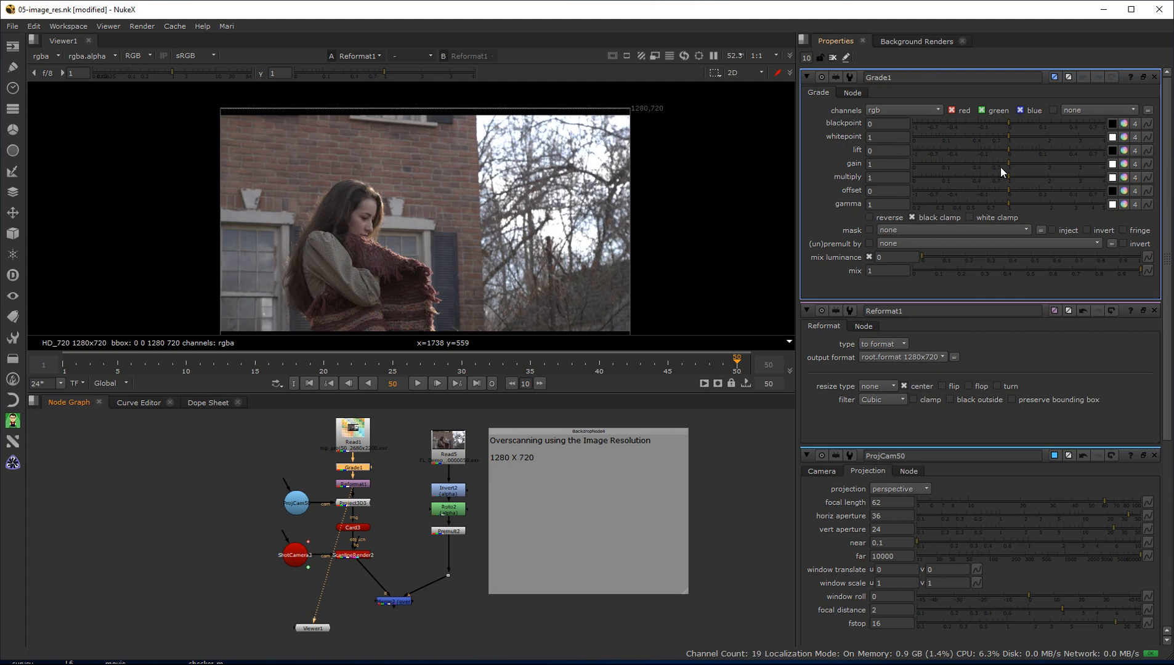
left_click(1125, 164)
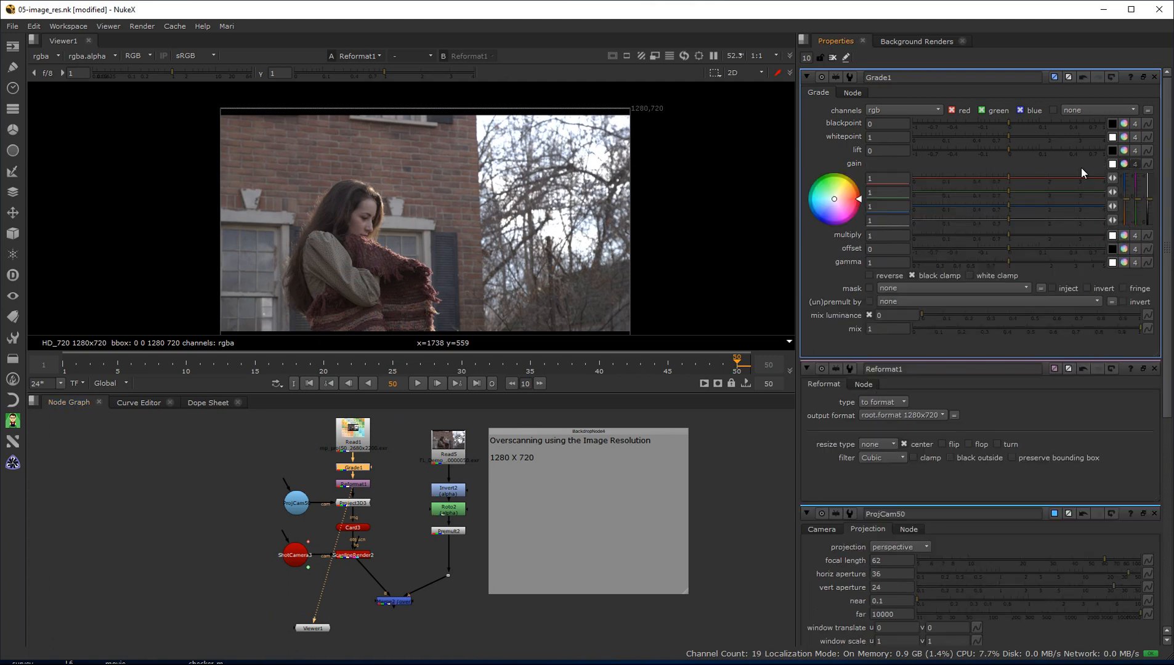
left_click_drag(1010, 179, 1040, 176)
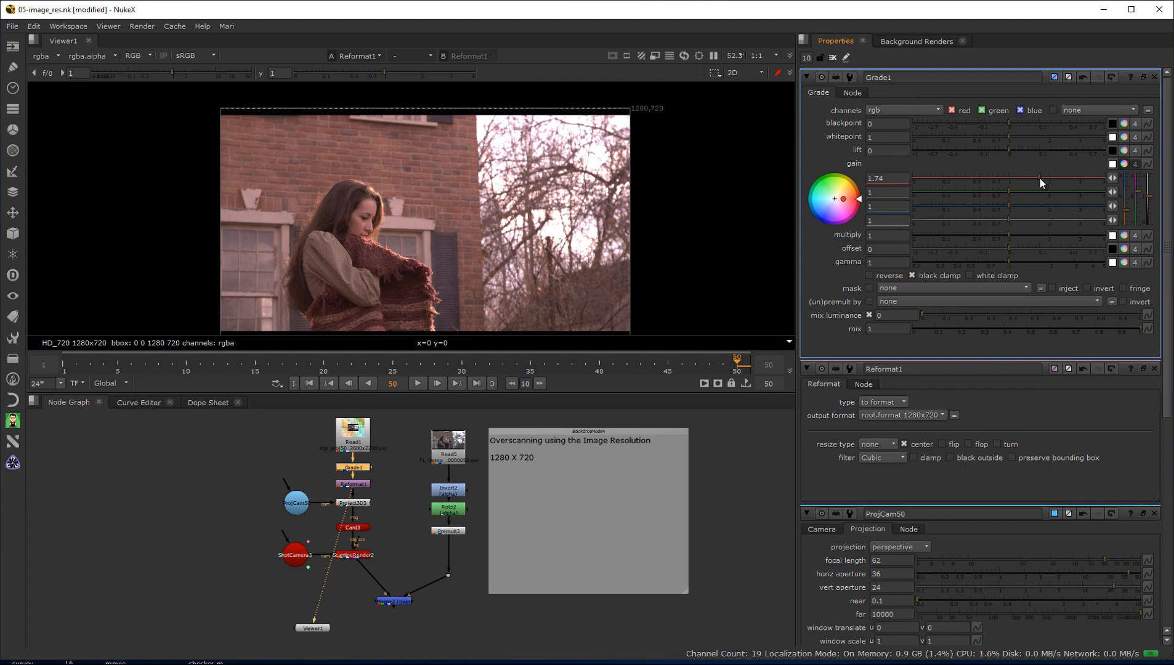
left_click_drag(1040, 179, 1041, 179)
left_click(1043, 178)
left_click_drag(1010, 206, 992, 213)
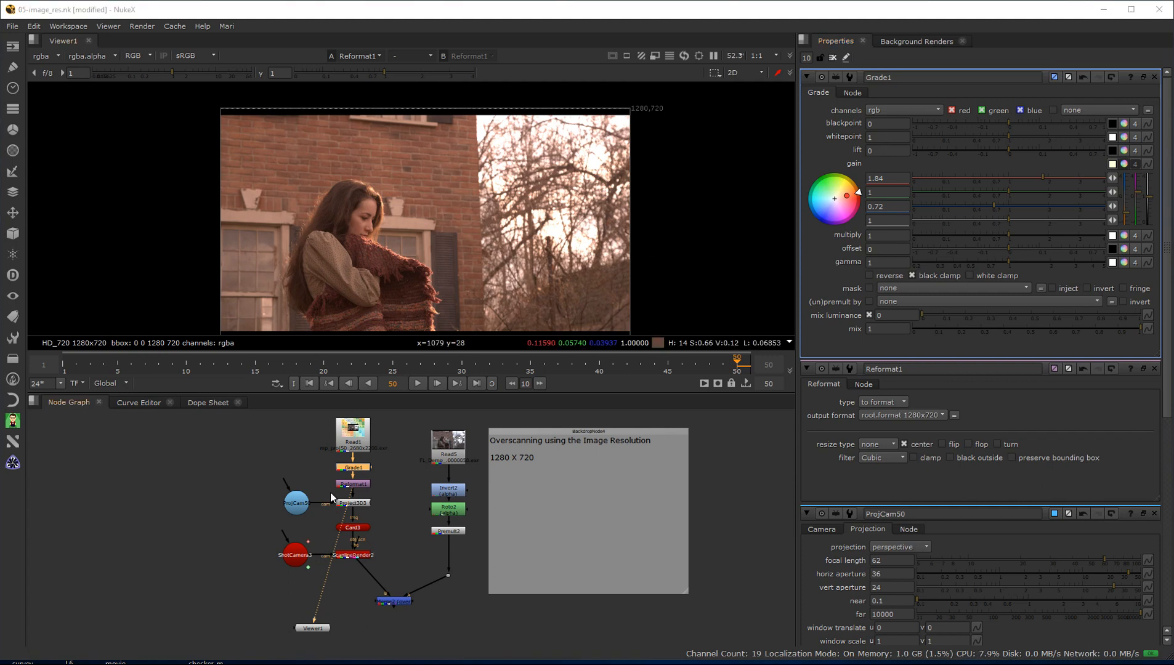
Display the ScanlineRender2 output and enable preserve bounding box on Reformat1.
left_click_drag(311, 624, 306, 617)
left_click_drag(344, 561, 347, 556)
left_click(363, 486)
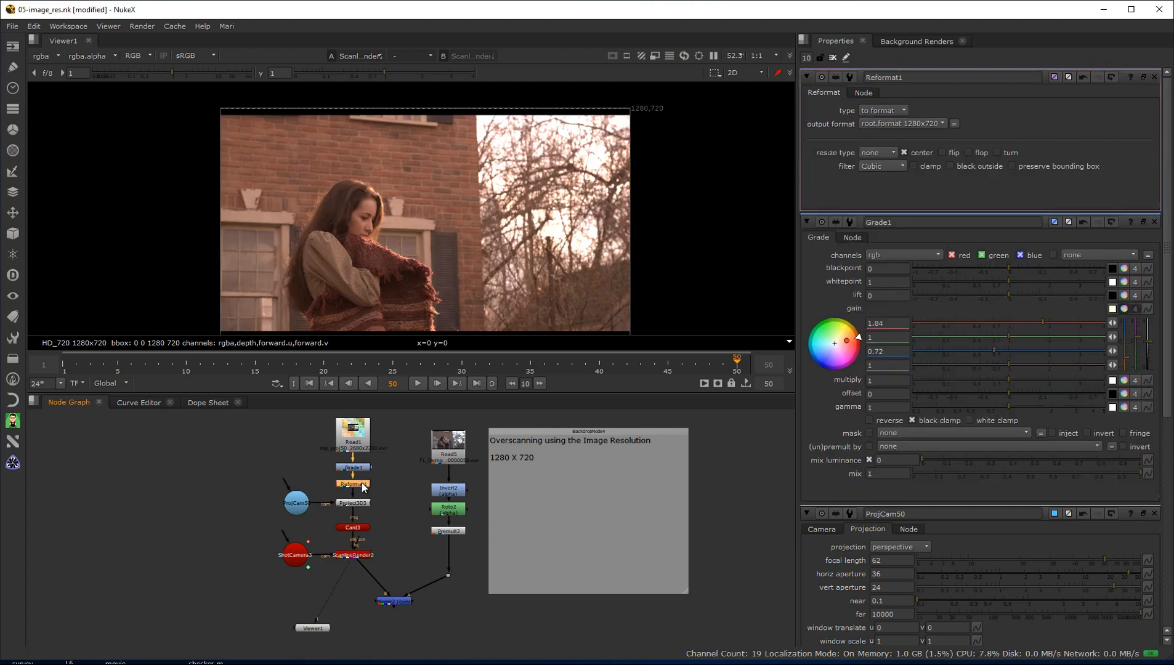
scroll(403, 225, "down", 3)
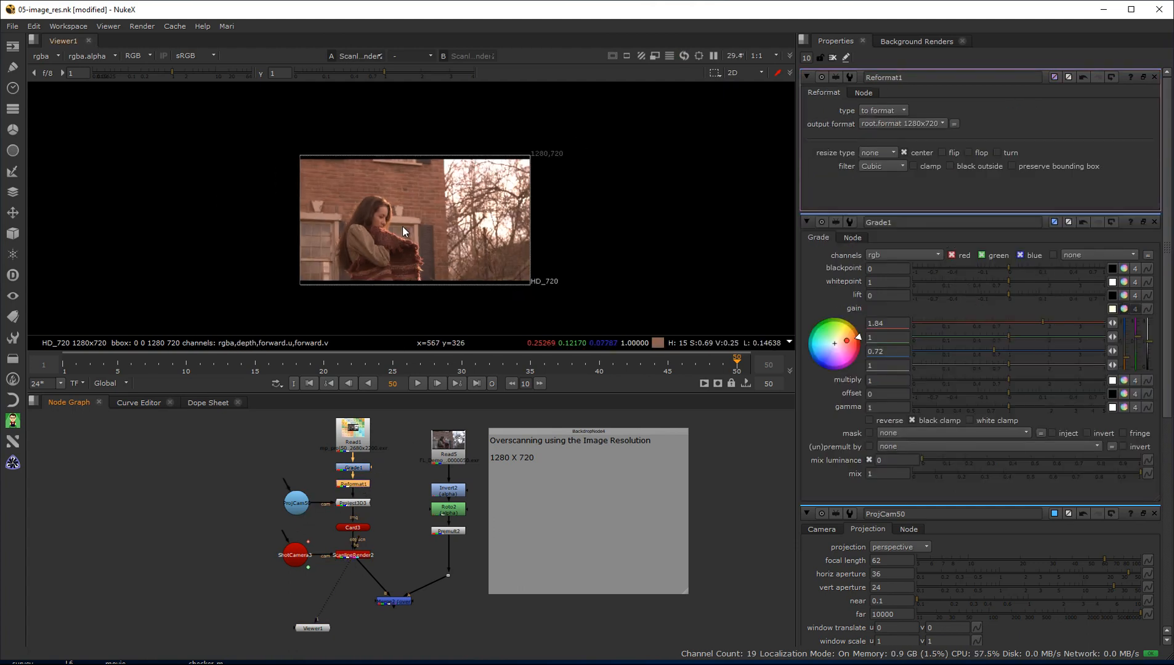
scroll(403, 226, "down", 1)
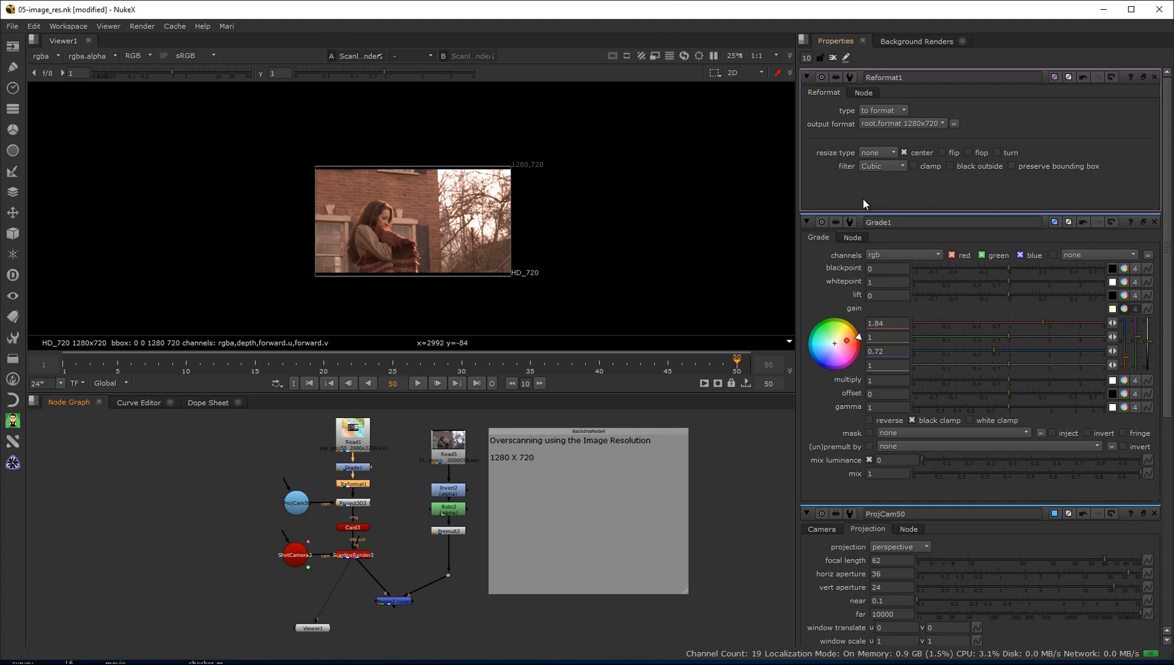
left_click(1012, 166)
scroll(556, 236, "down", 10)
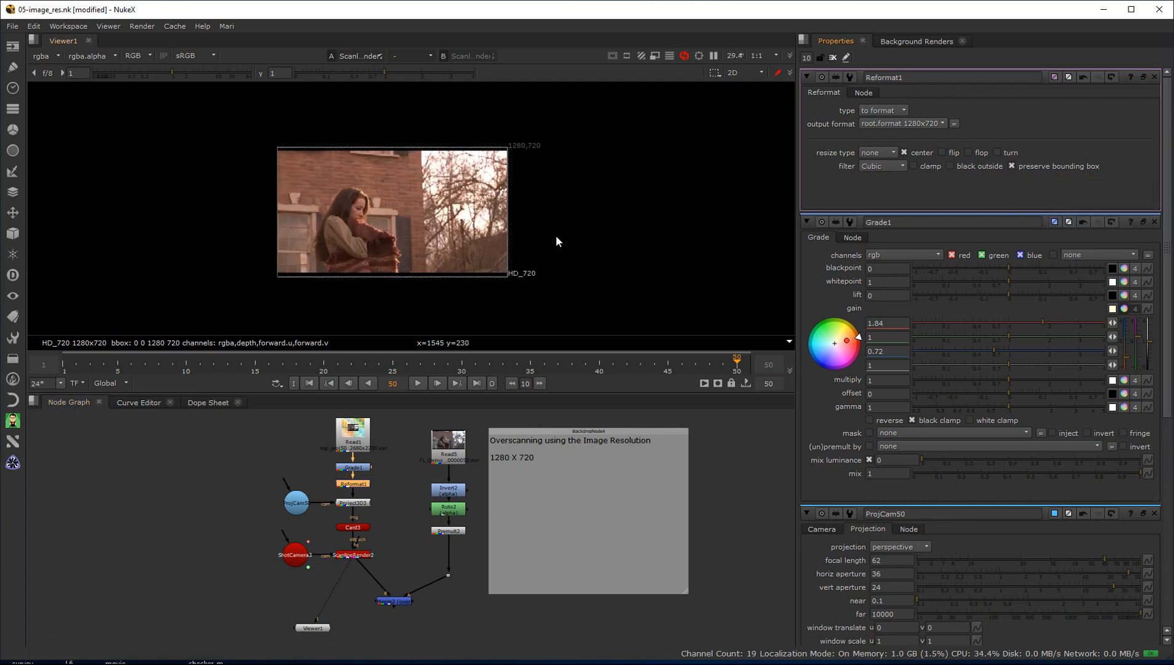
scroll(462, 198, "up", 10)
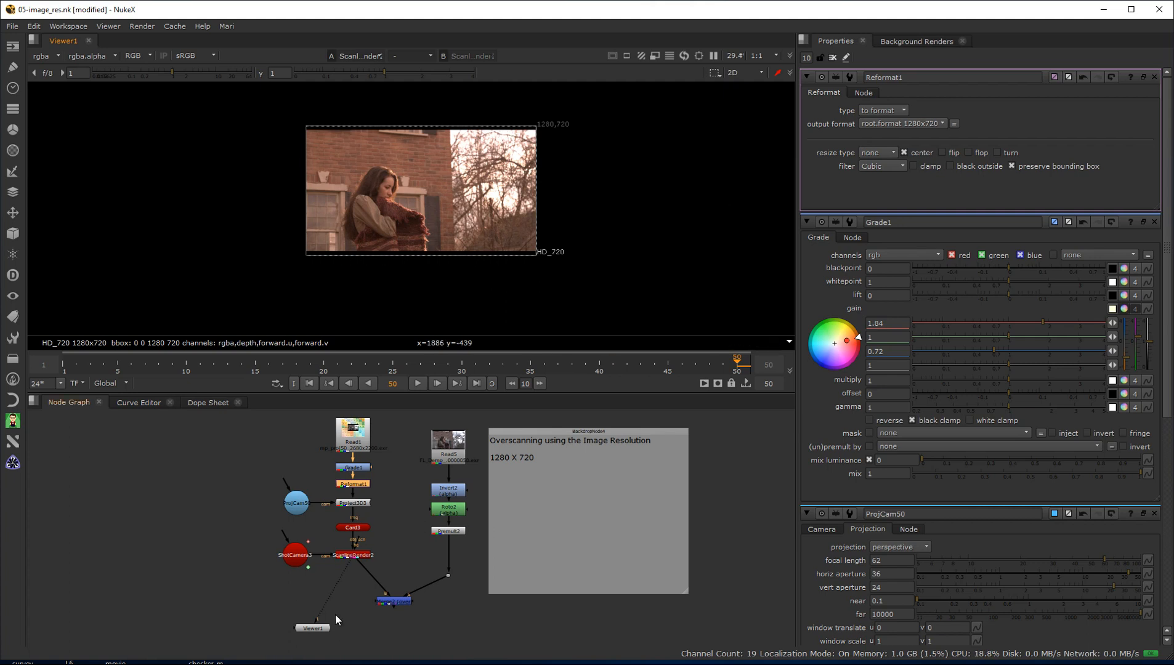
Display Reformat1's output and examine how its bounding box extends around the HD_720 frame.
left_click_drag(314, 621, 355, 486)
scroll(427, 163, "down", 2)
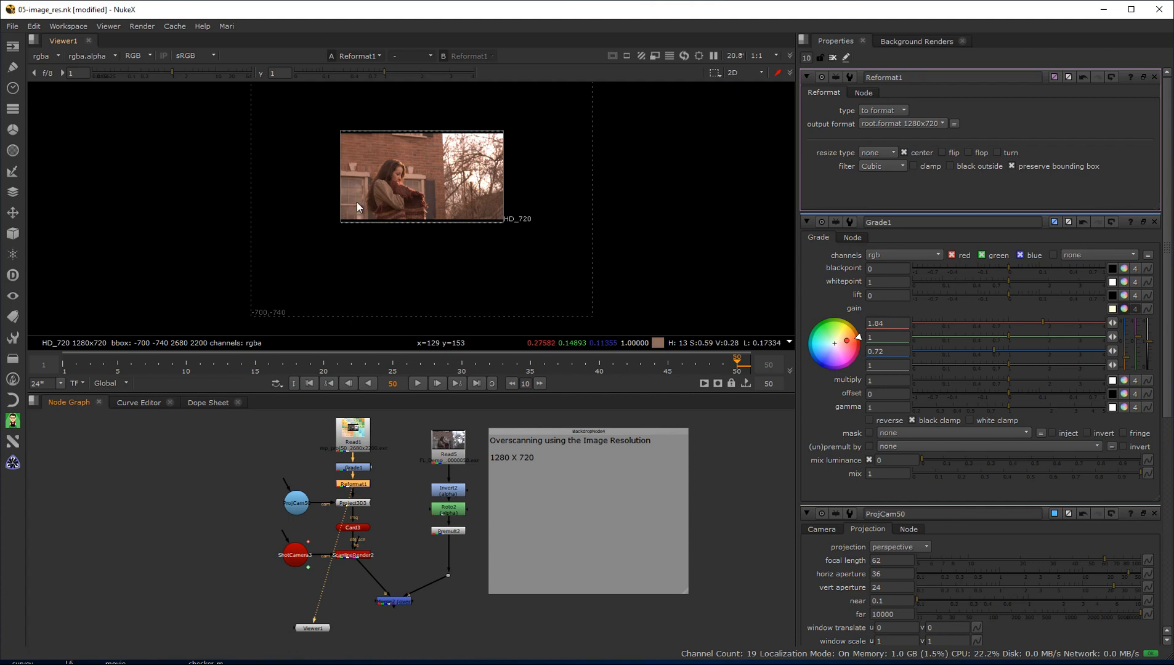
scroll(427, 162, "down", 1)
middle_click_drag(676, 202, 670, 301)
mouse_move(635, 224)
middle_mouse_down()
mouse_move(655, 172)
mouse_move(695, 229)
mouse_move(645, 229)
middle_mouse_up()
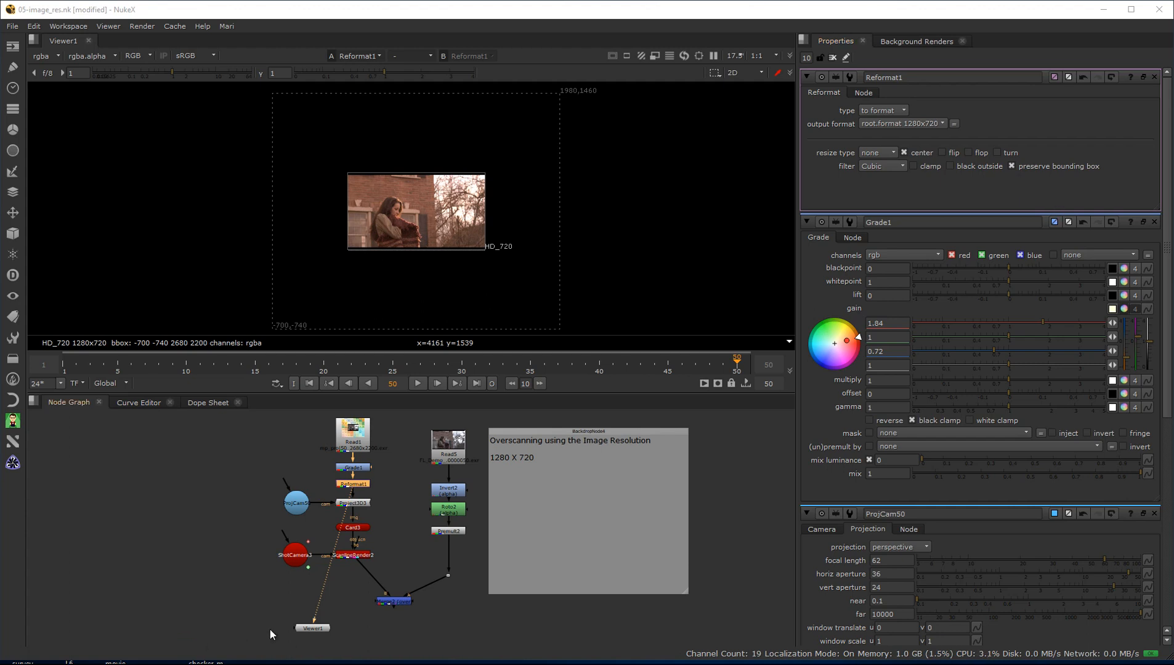
Compare the ScanlineRender2 output with Merge2's, keep Merge2 displayed, and place Viewer1 directly below it.
left_click_drag(317, 622, 352, 558)
scroll(437, 118, "up", 4)
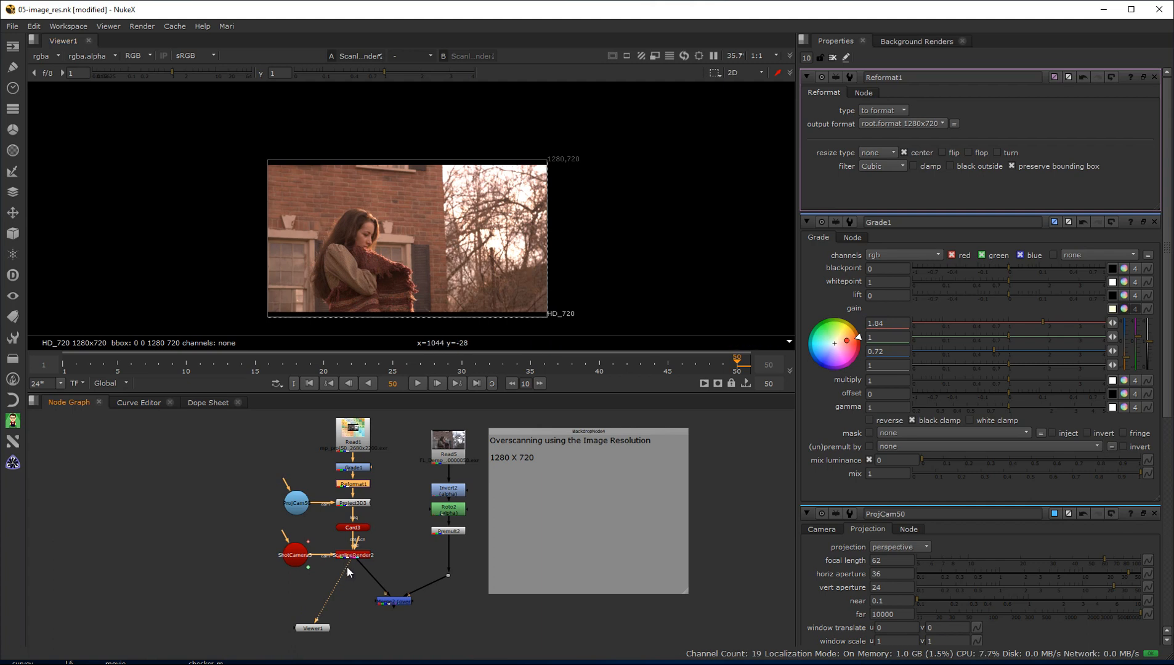
left_click_drag(345, 563, 390, 609)
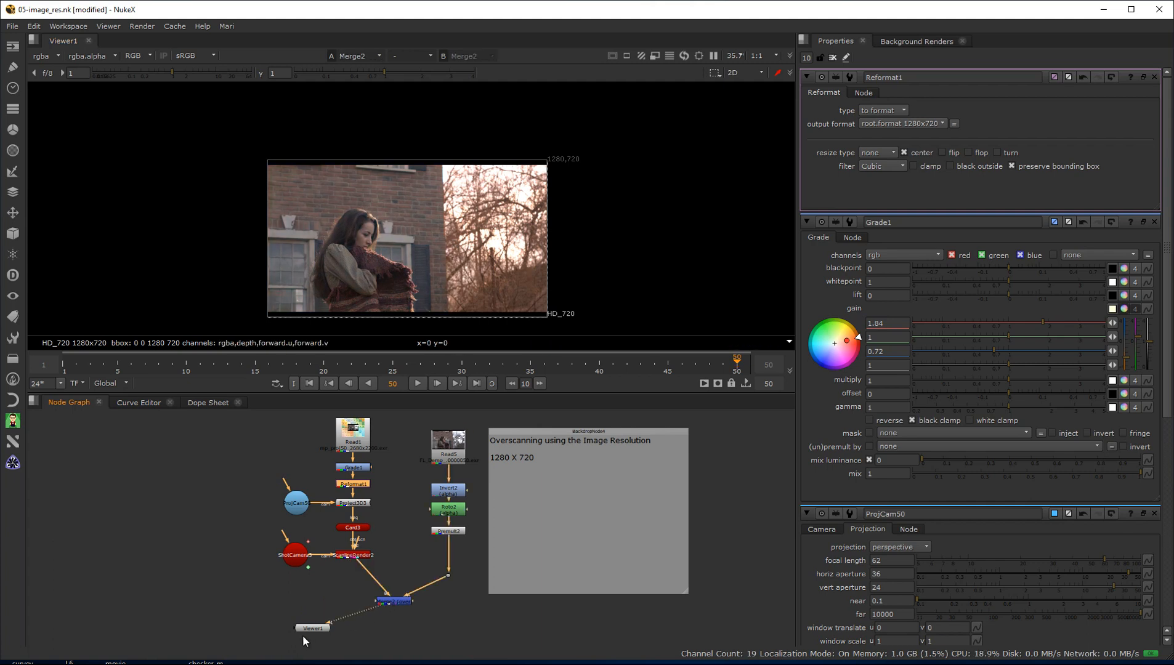
left_click_drag(306, 630, 394, 636)
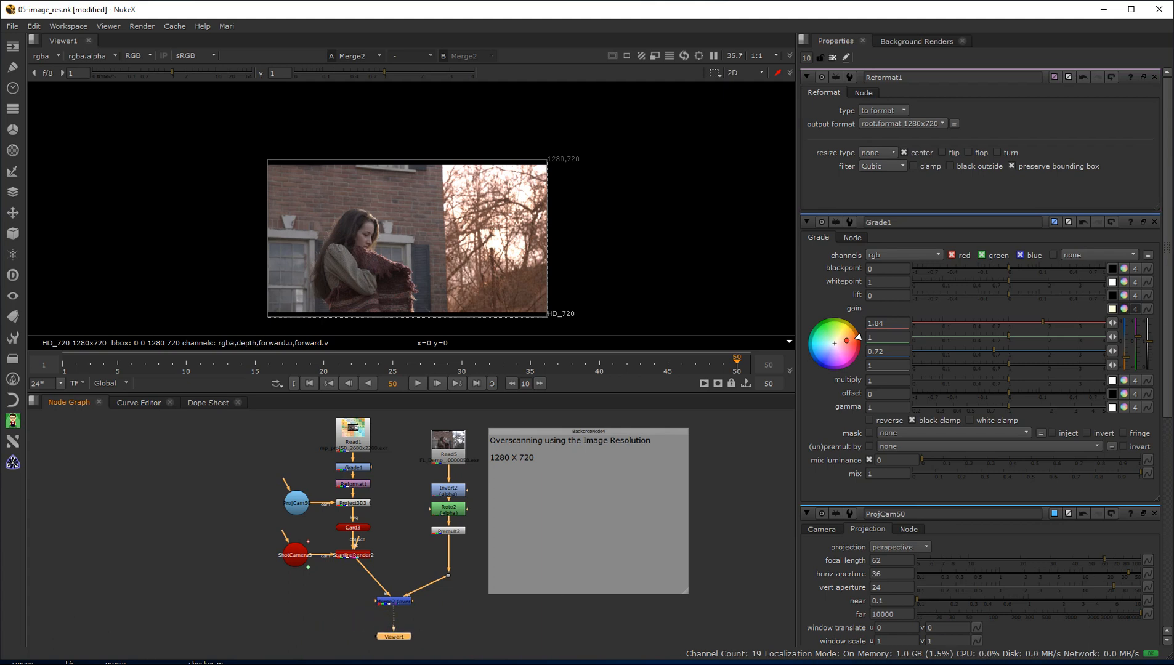
Go to frame 1 and disable crop on Project3D3.
left_click_drag(737, 362, 67, 398)
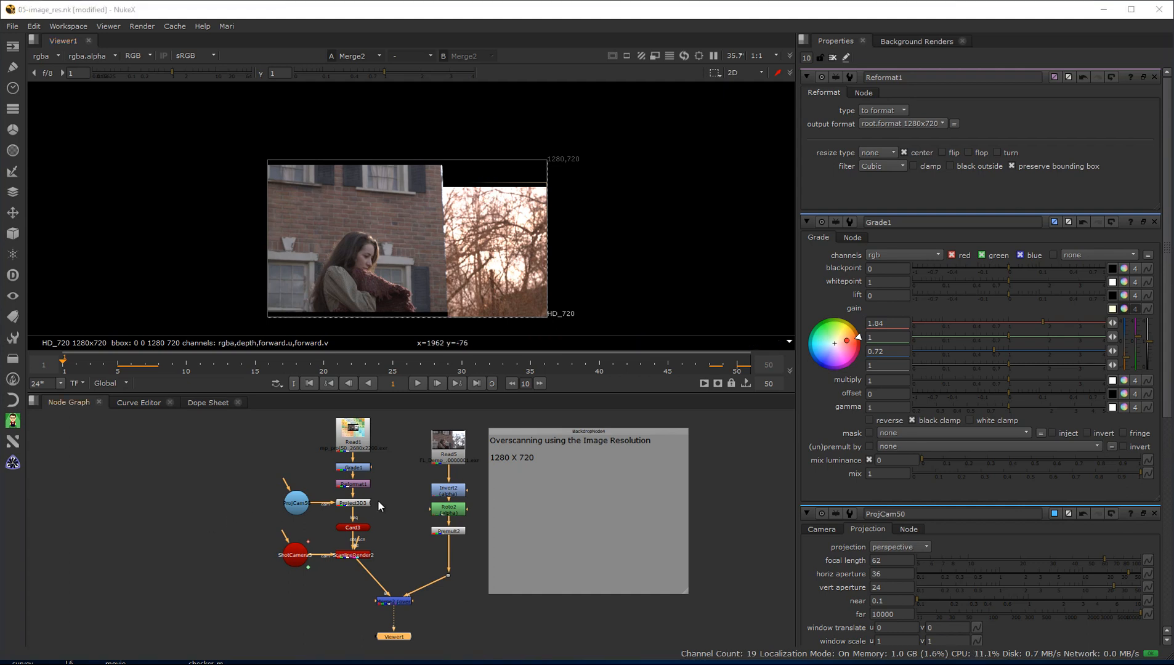
double_click(353, 504)
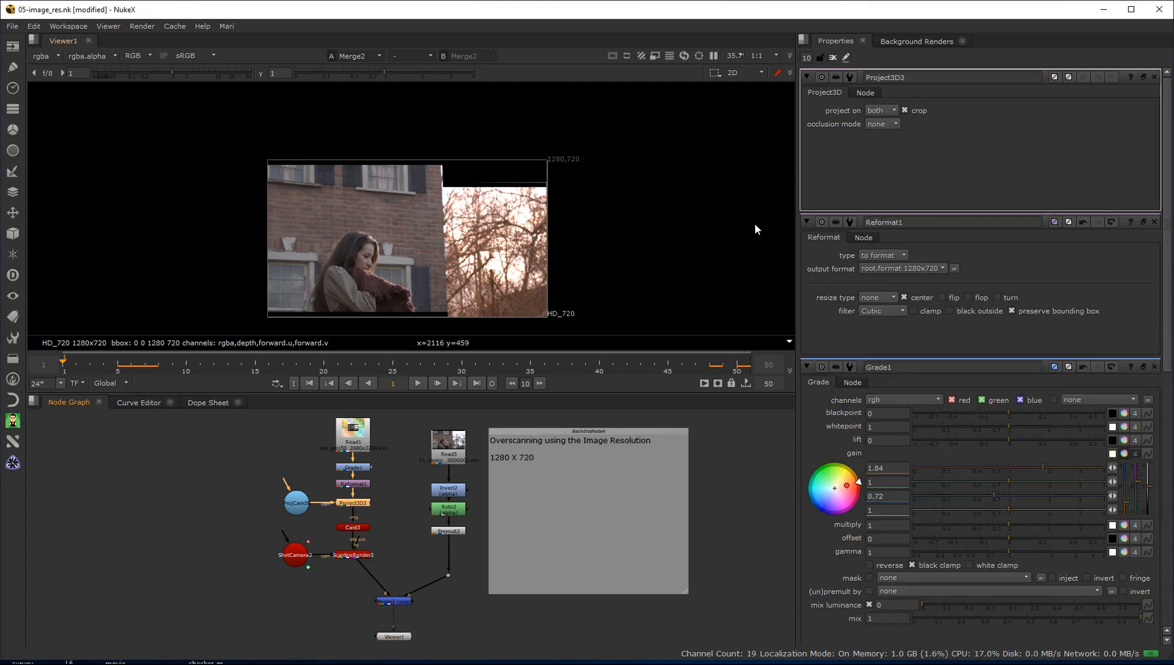
left_click(905, 110)
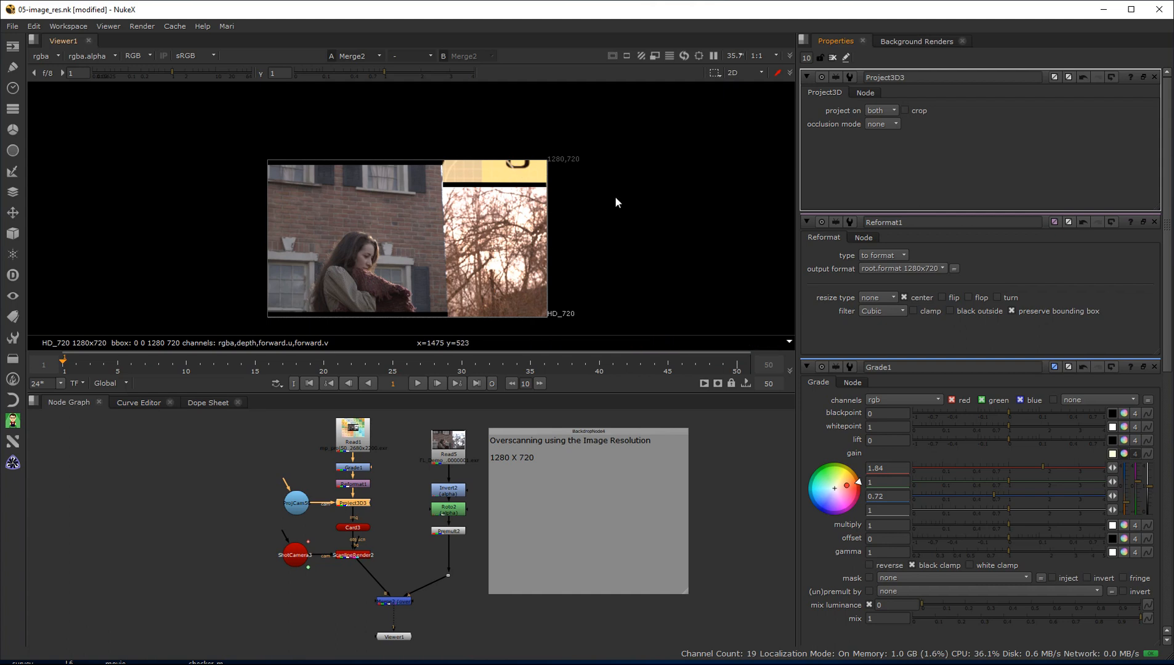
Compare the card's projection in the 3D view with Project3D3's crop on and off, leave crop off, and return to the 2D view.
left_click(738, 74)
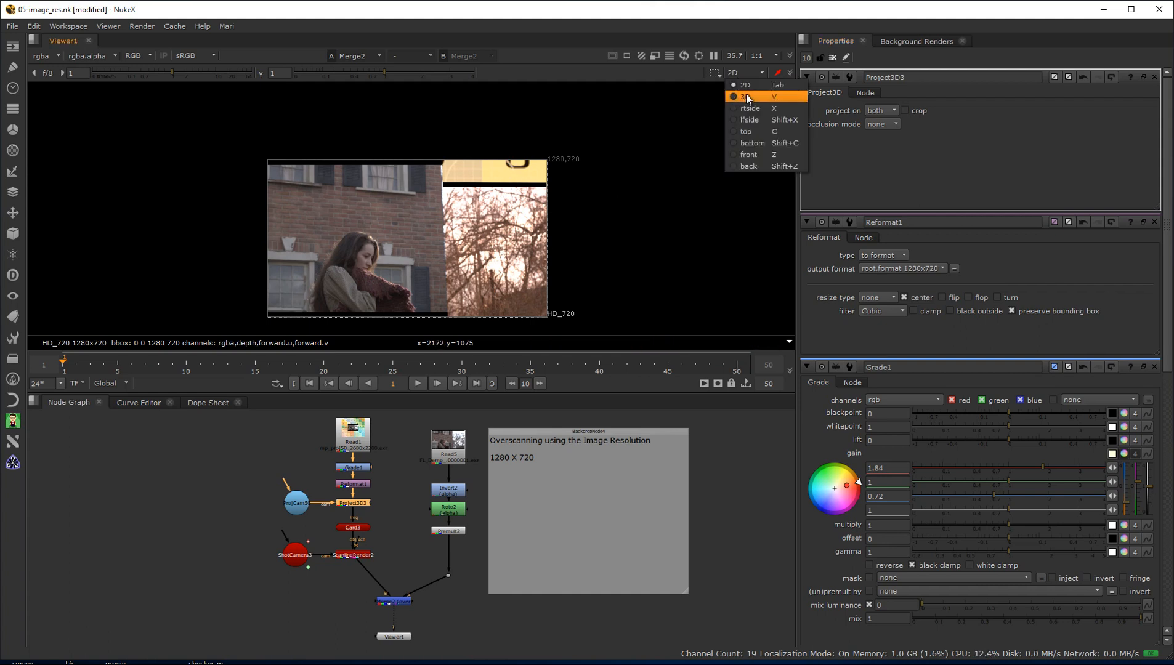
left_click(746, 96)
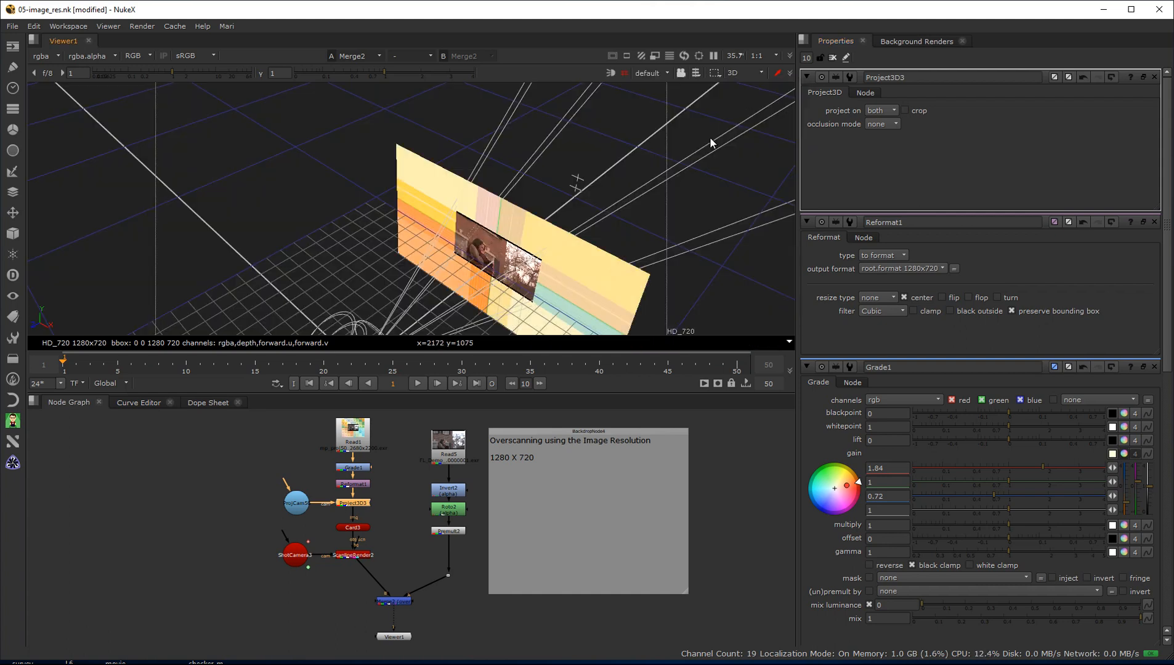
left_click(905, 110)
left_click(905, 111)
left_click(905, 111)
left_click(905, 111)
left_click(905, 111)
left_click(905, 111)
left_click(905, 111)
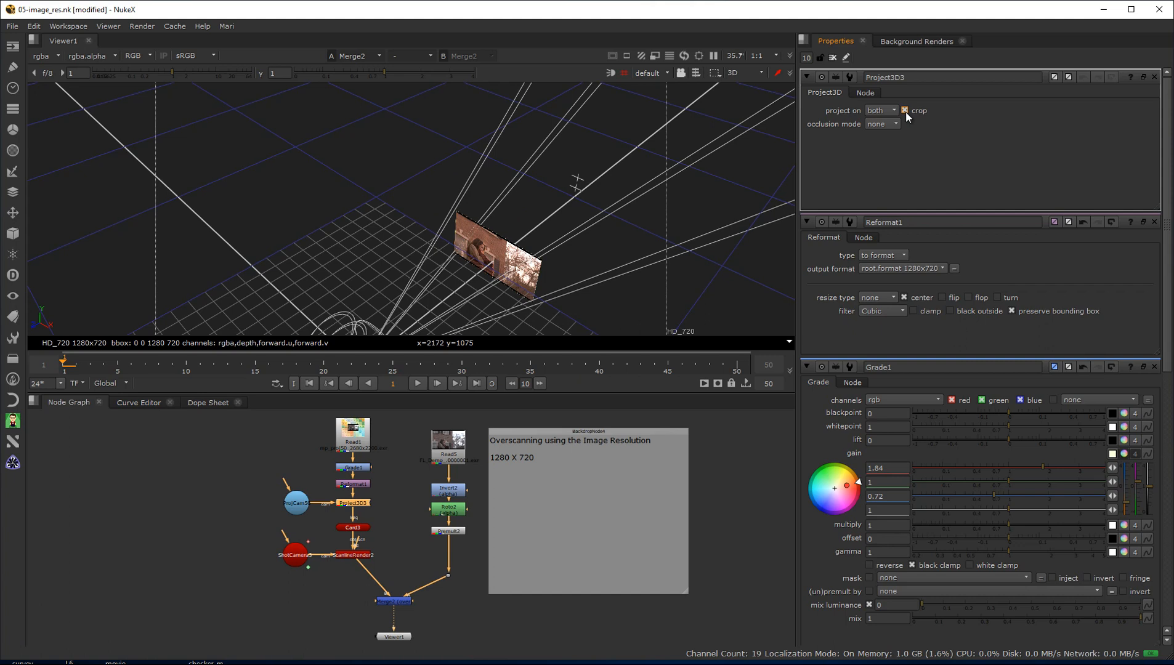
left_click(905, 111)
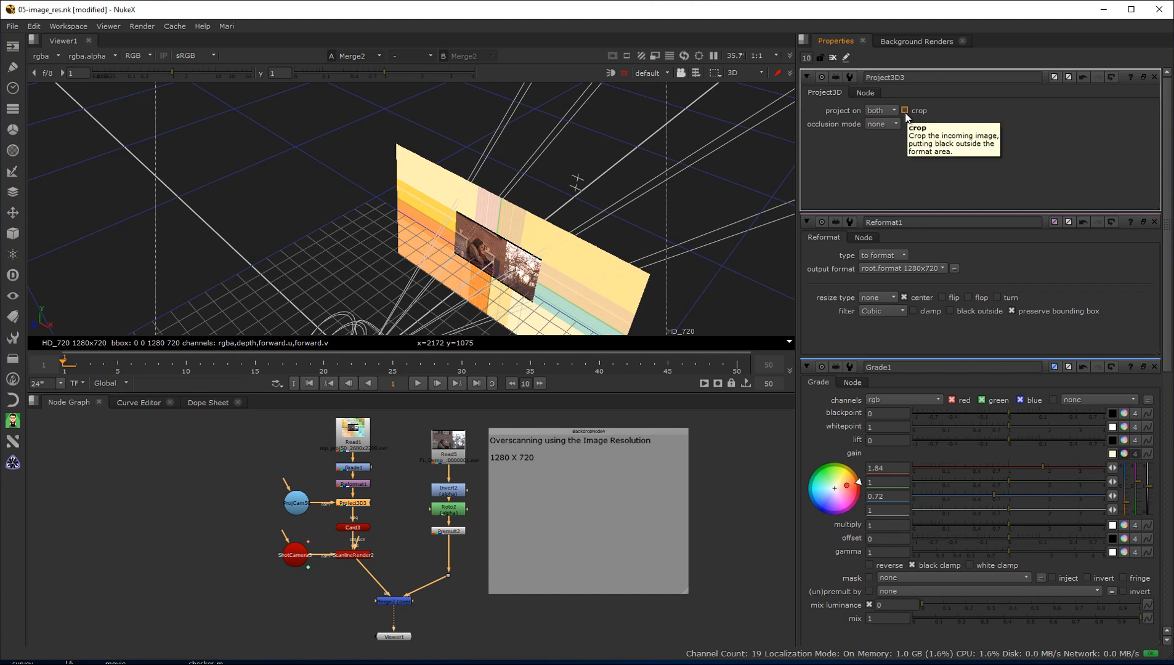
left_click(905, 111)
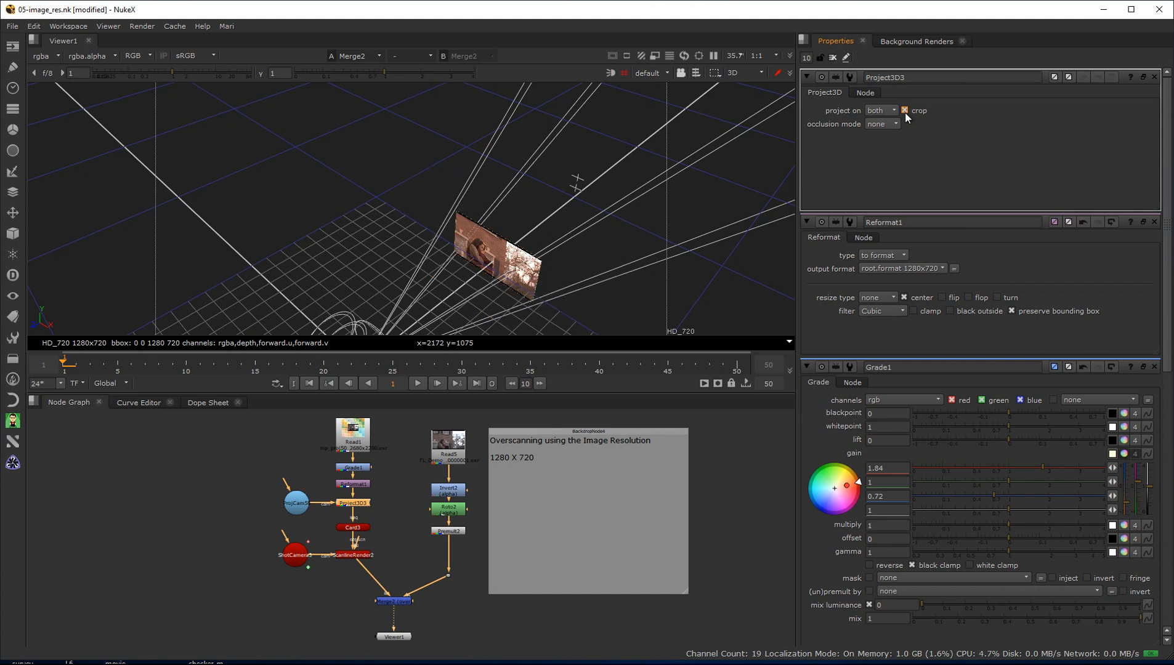
left_click(905, 111)
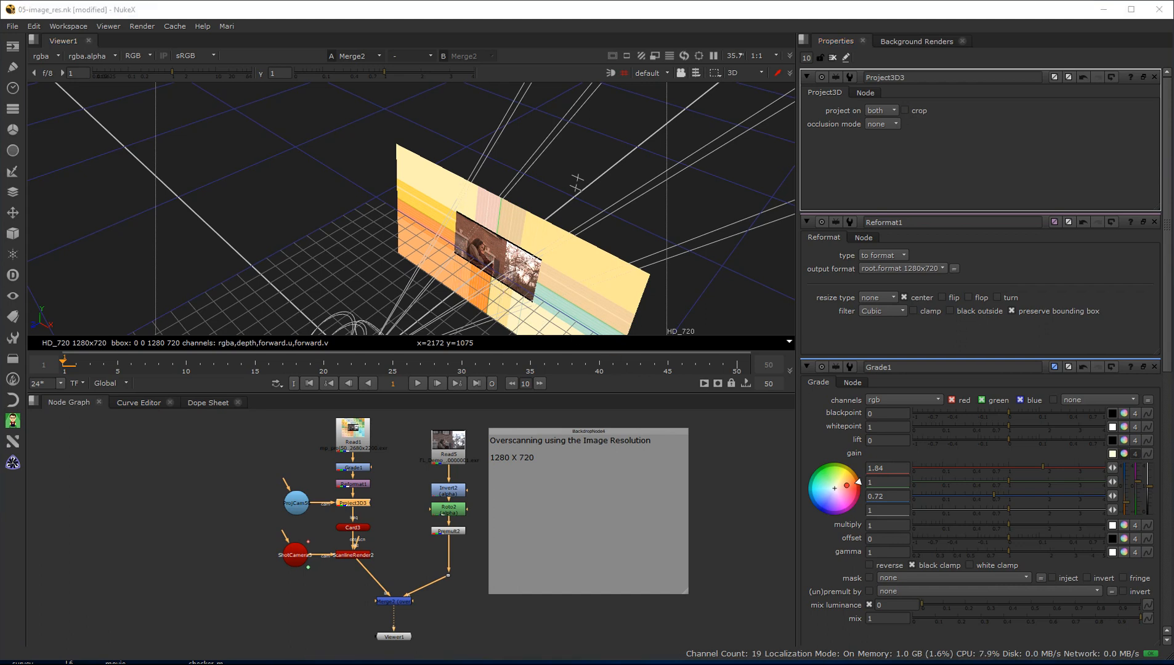
left_click(746, 72)
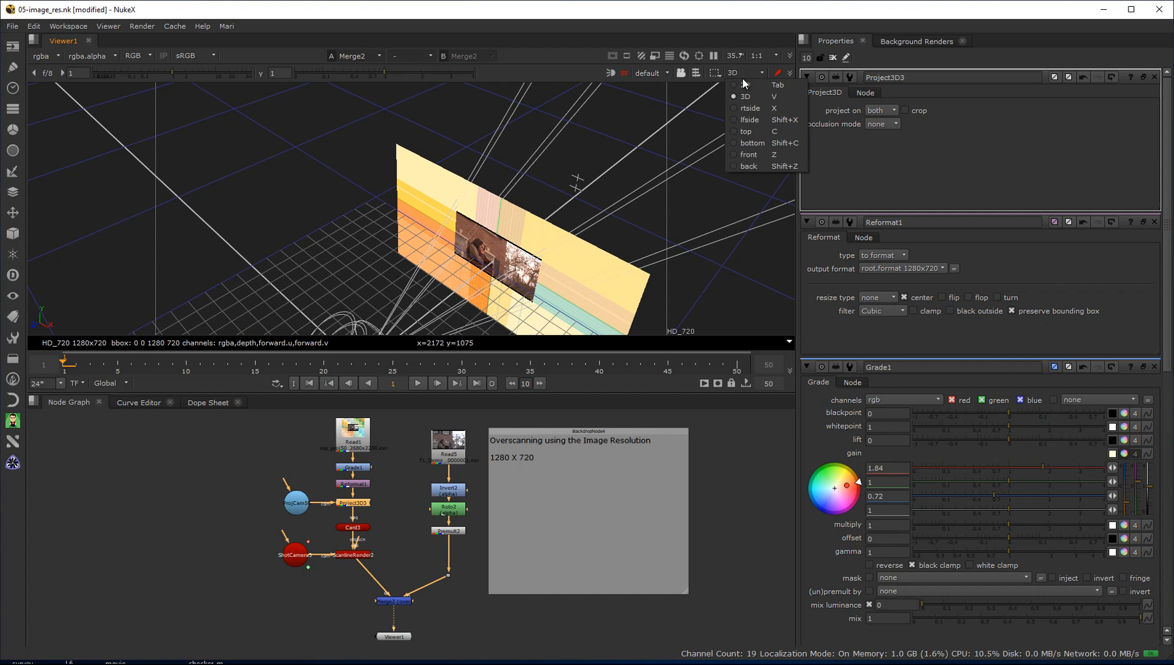
left_click(749, 86)
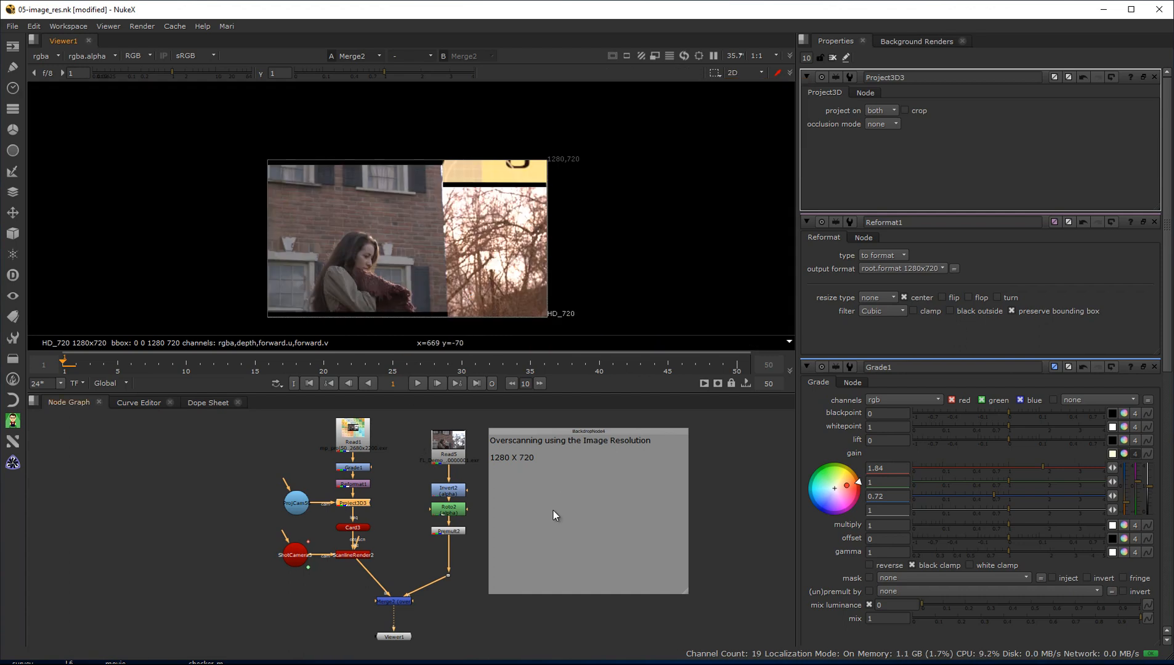
Display Read1's output and place Viewer1 to the left of the projection camera node.
left_click_drag(394, 621, 363, 438)
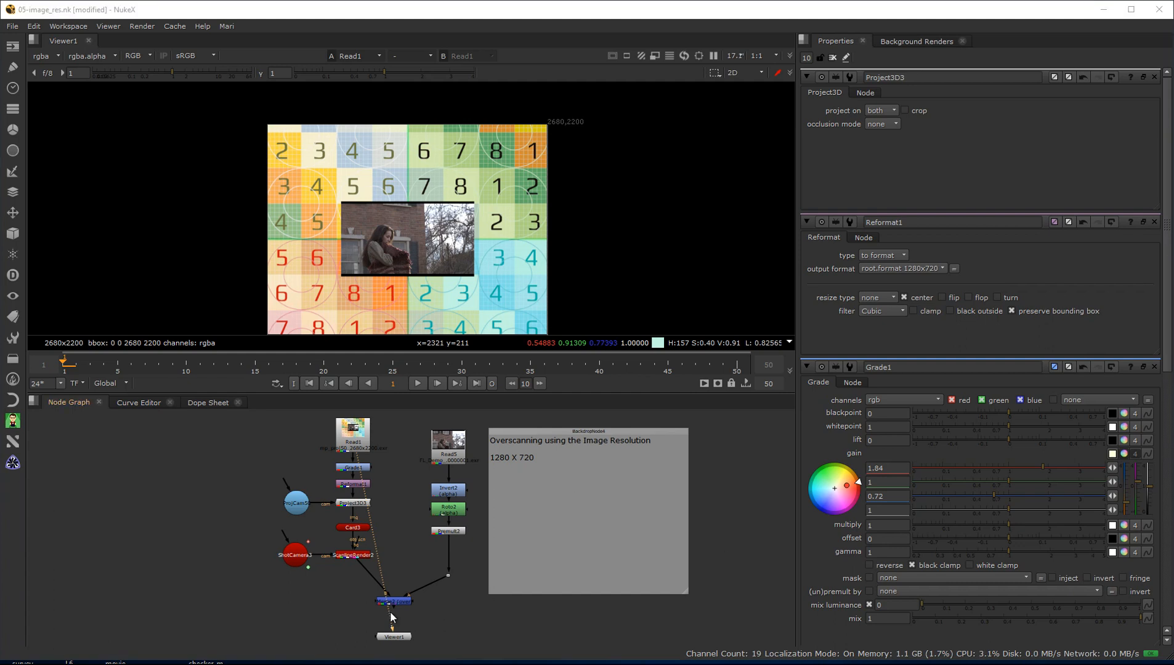
left_click_drag(391, 636, 234, 493)
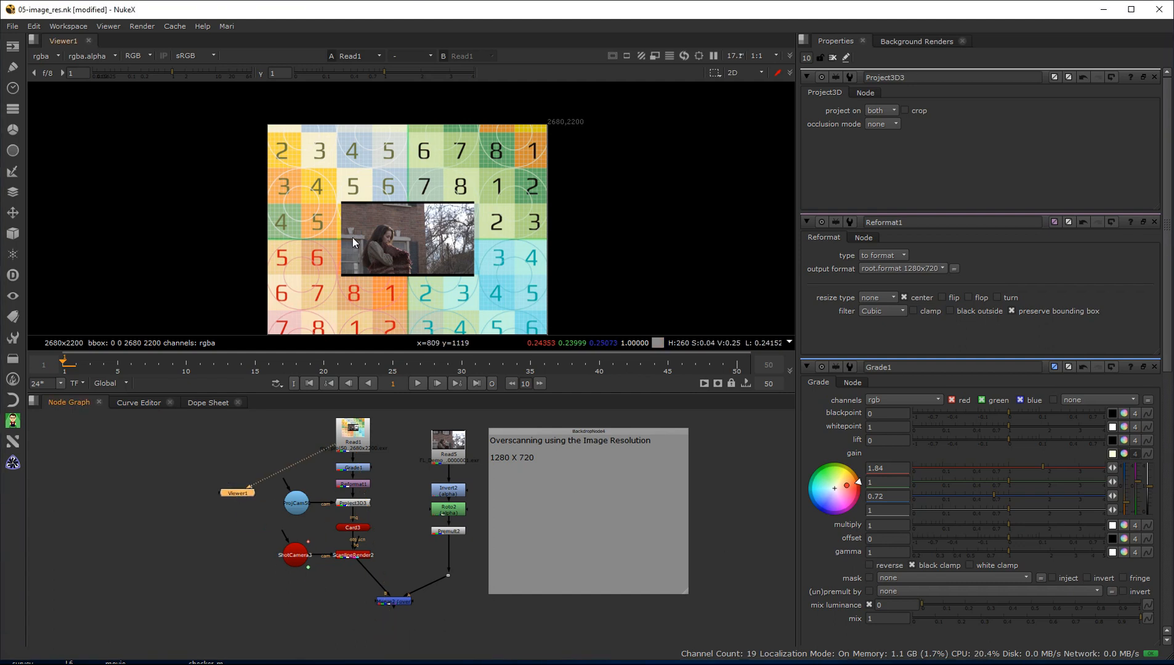
middle_click_drag(384, 206, 393, 153)
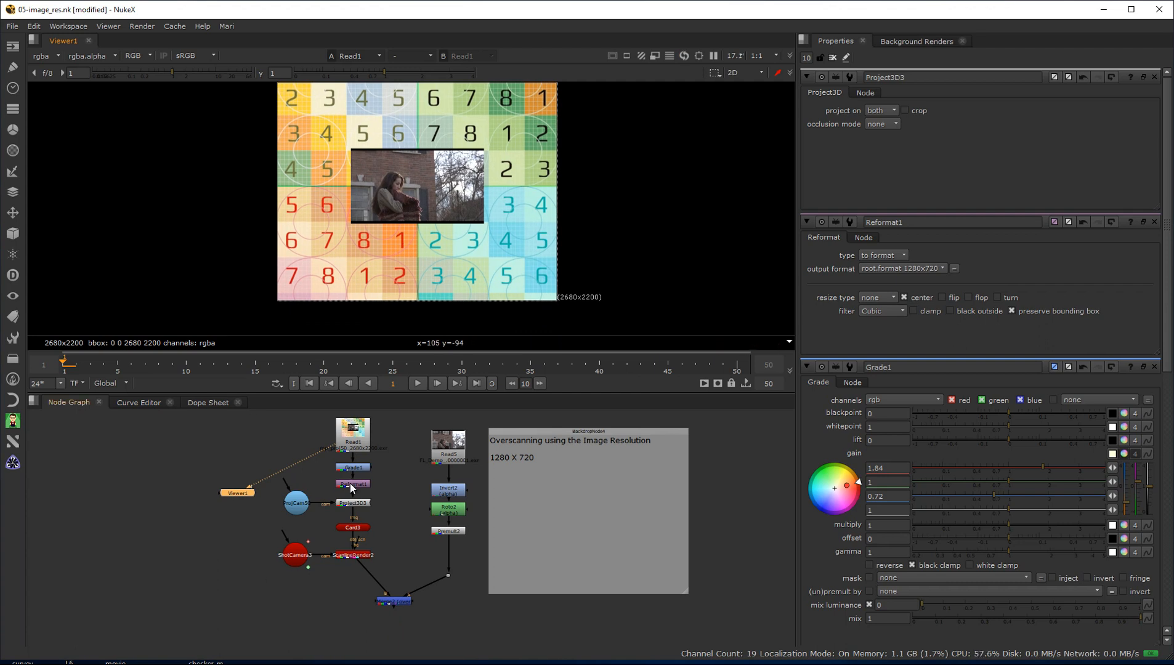
left_click(355, 438)
key("t")
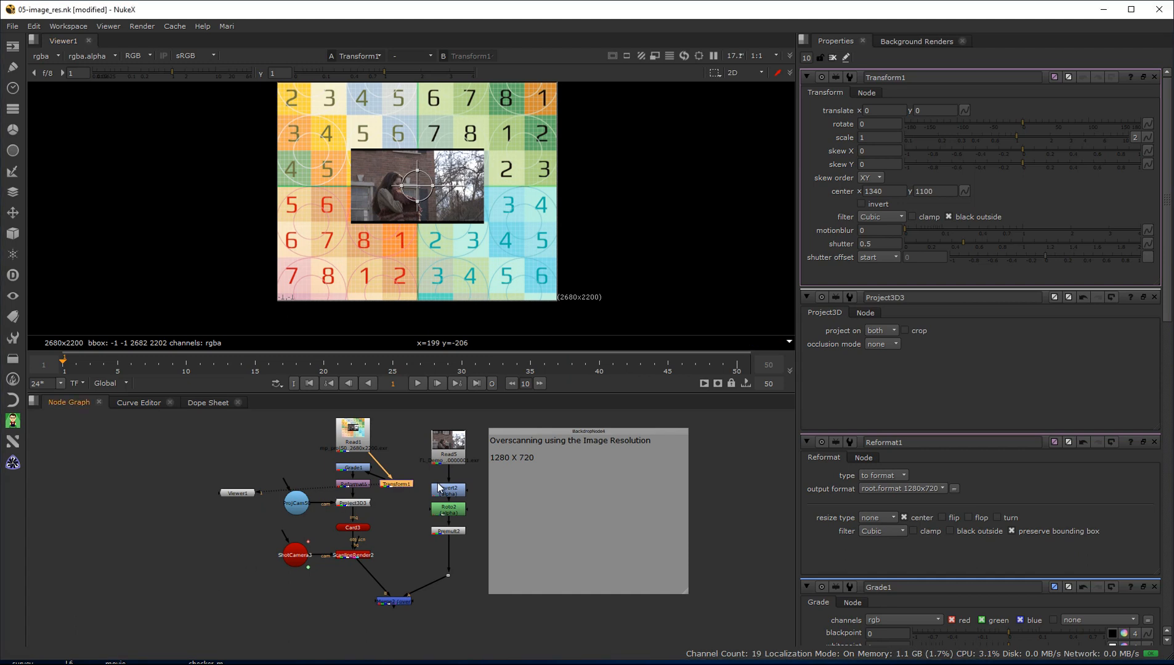
key("Delete")
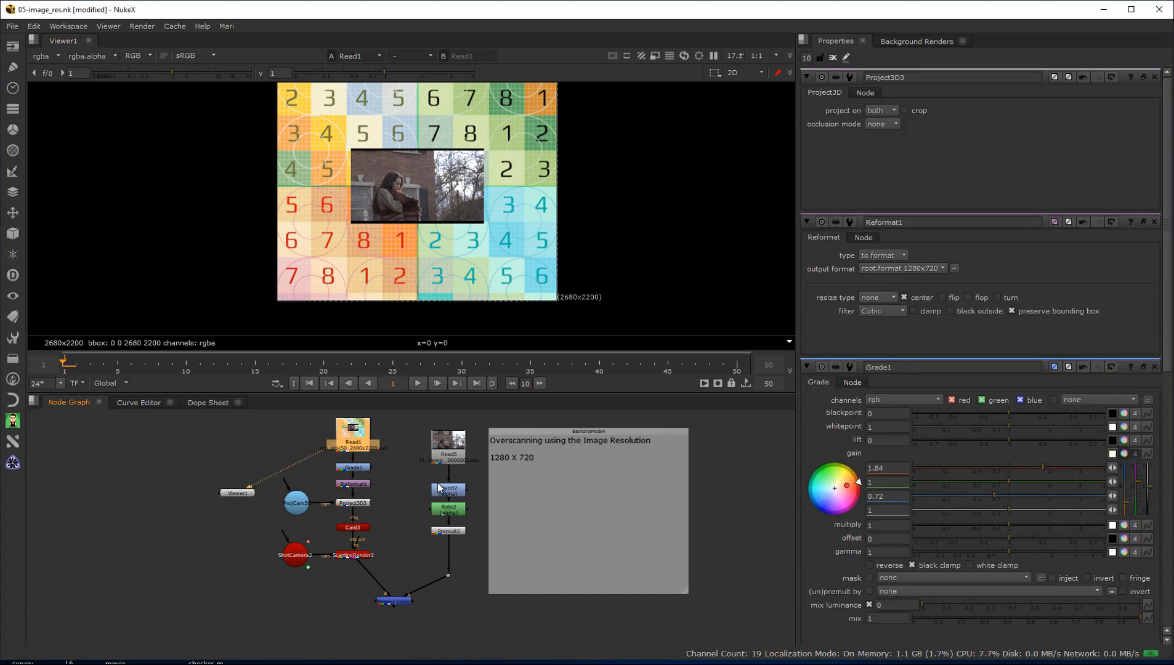
Open Reformat1's properties.
double_click(365, 484)
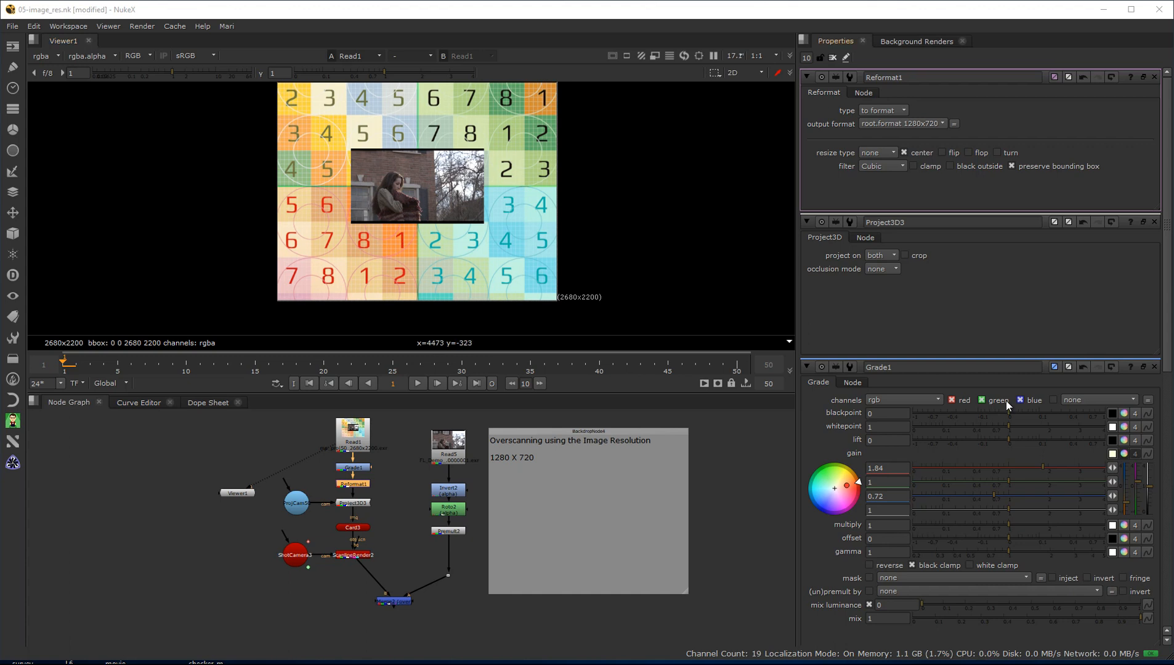
Switch to Photoshop, crop mp_proj50.exr to Layer 0's bounds while keeping the cropped pixels, and check the checker map beneath that layer.
key("alt+Tab")
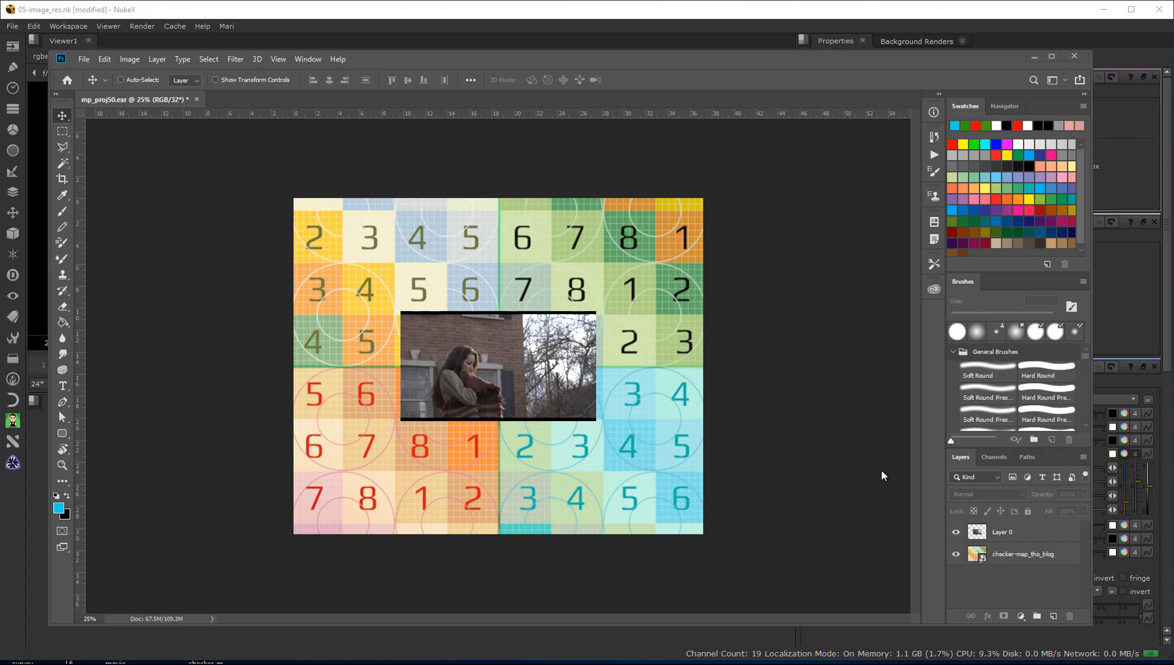
left_click(980, 534)
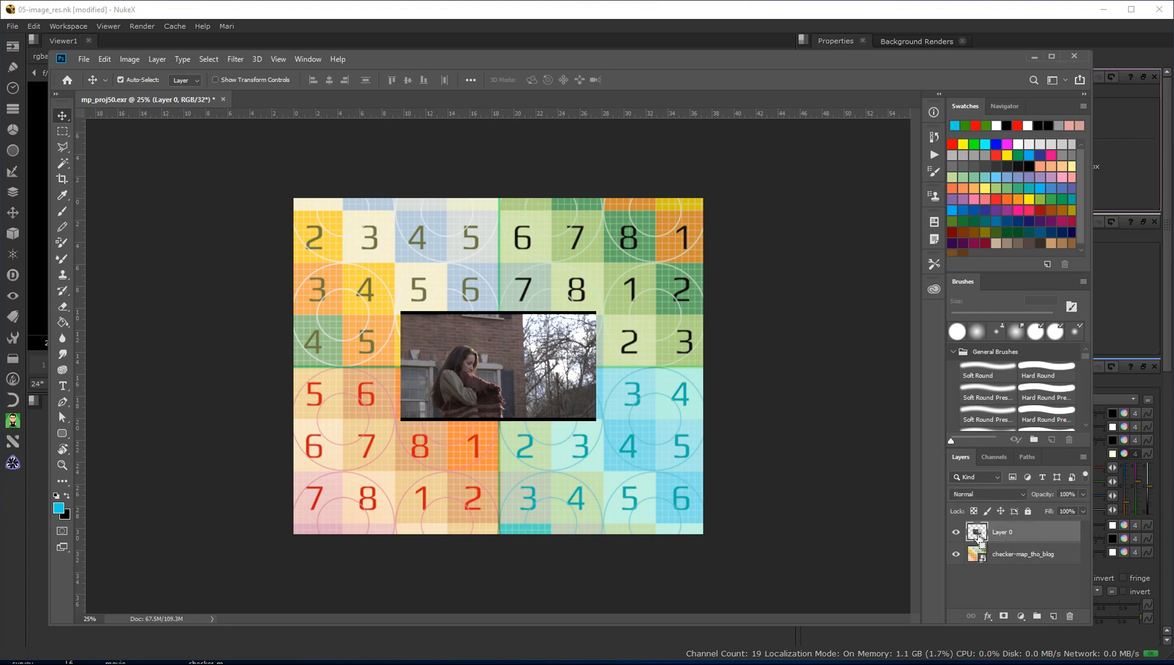
left_click(980, 535, "ctrl")
left_click(62, 179)
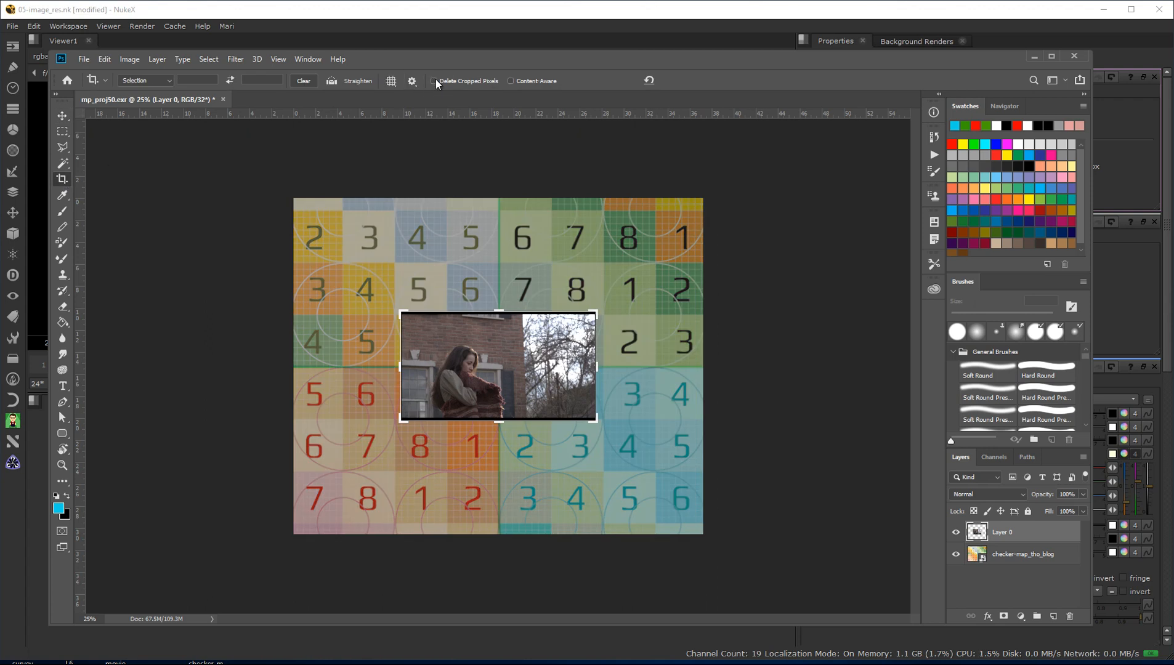
key("Return")
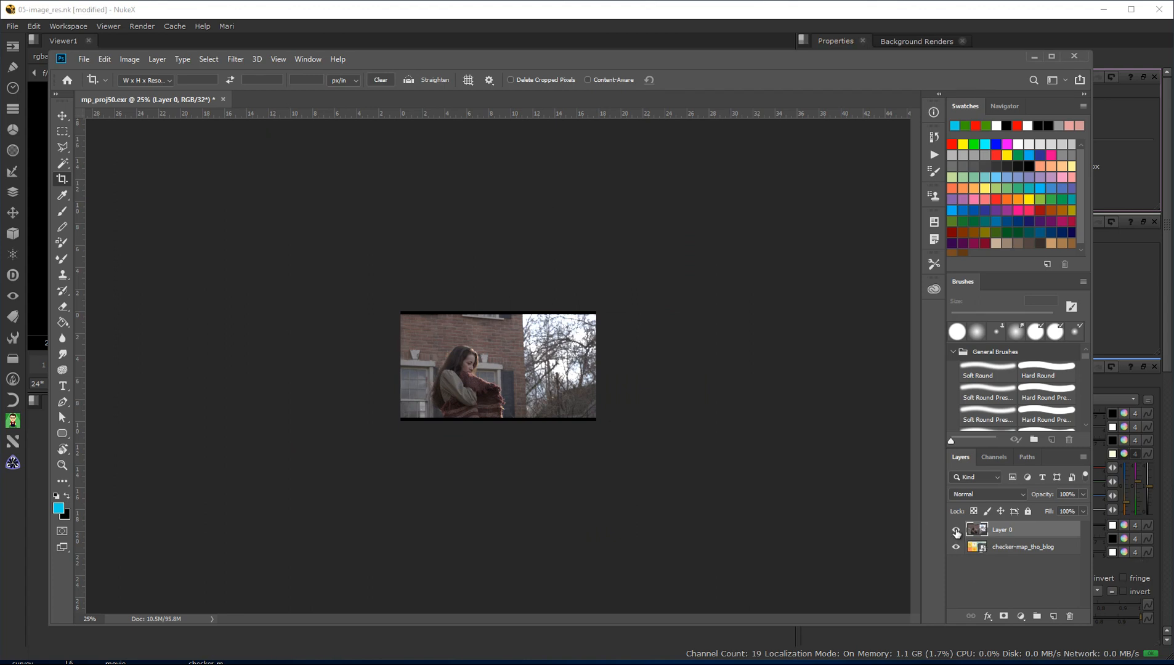
left_click(956, 531)
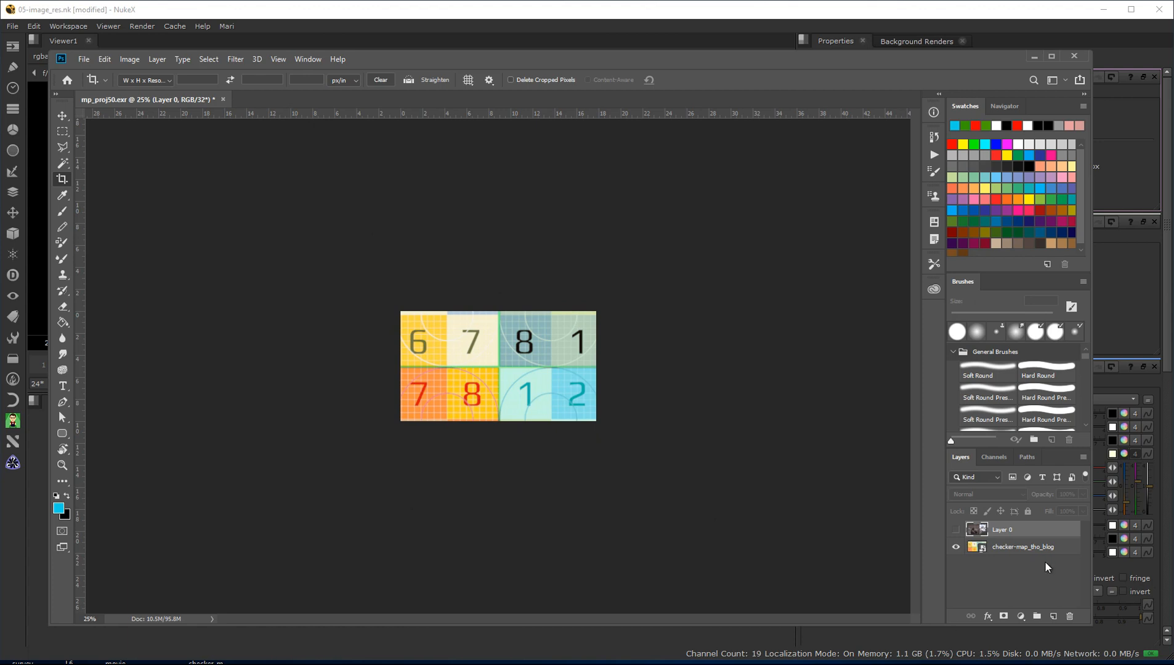
left_click(956, 530)
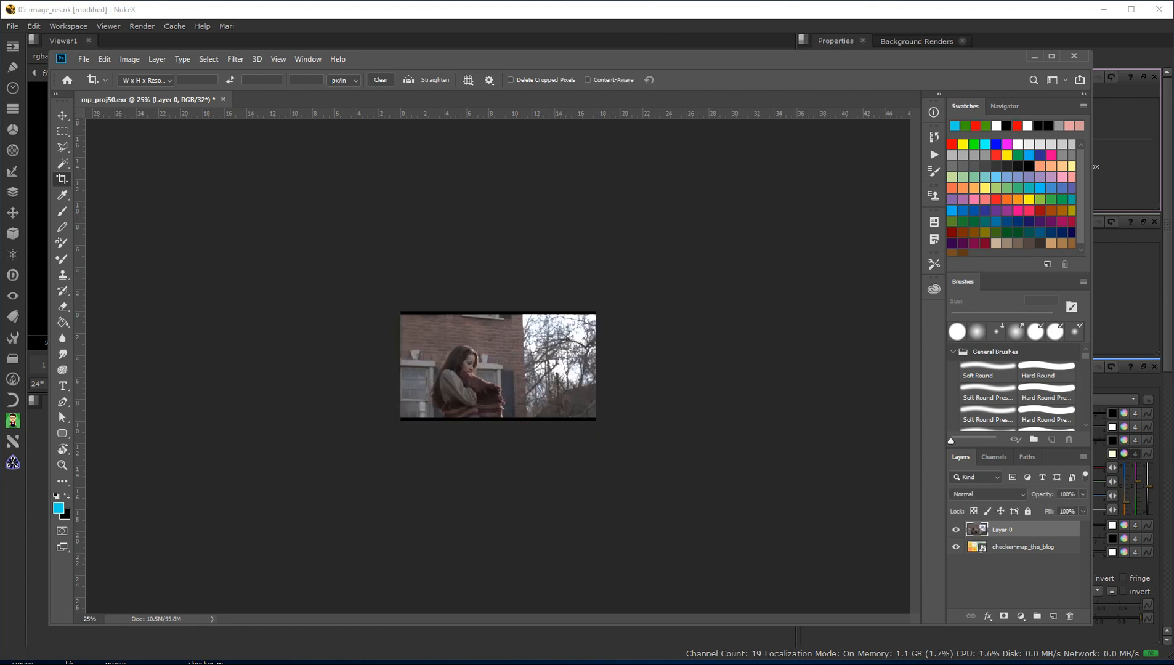
Enlarge the canvas to 1380 x 820 pixels with the anchor centred.
left_click(129, 59)
left_click(175, 164)
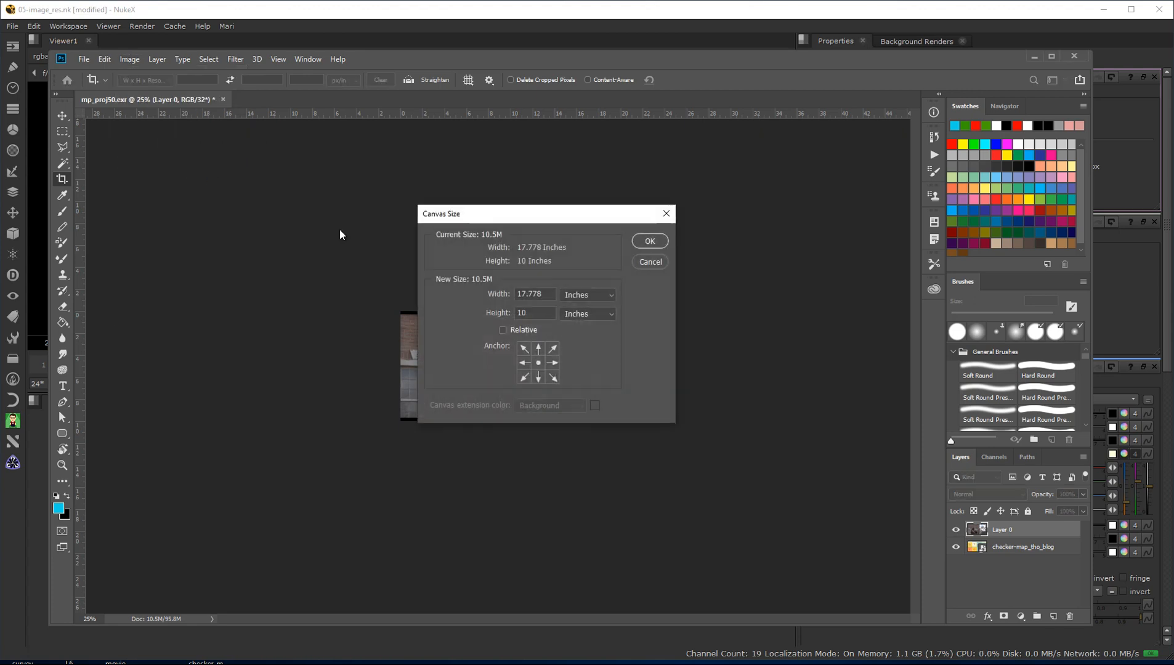
left_click(587, 296)
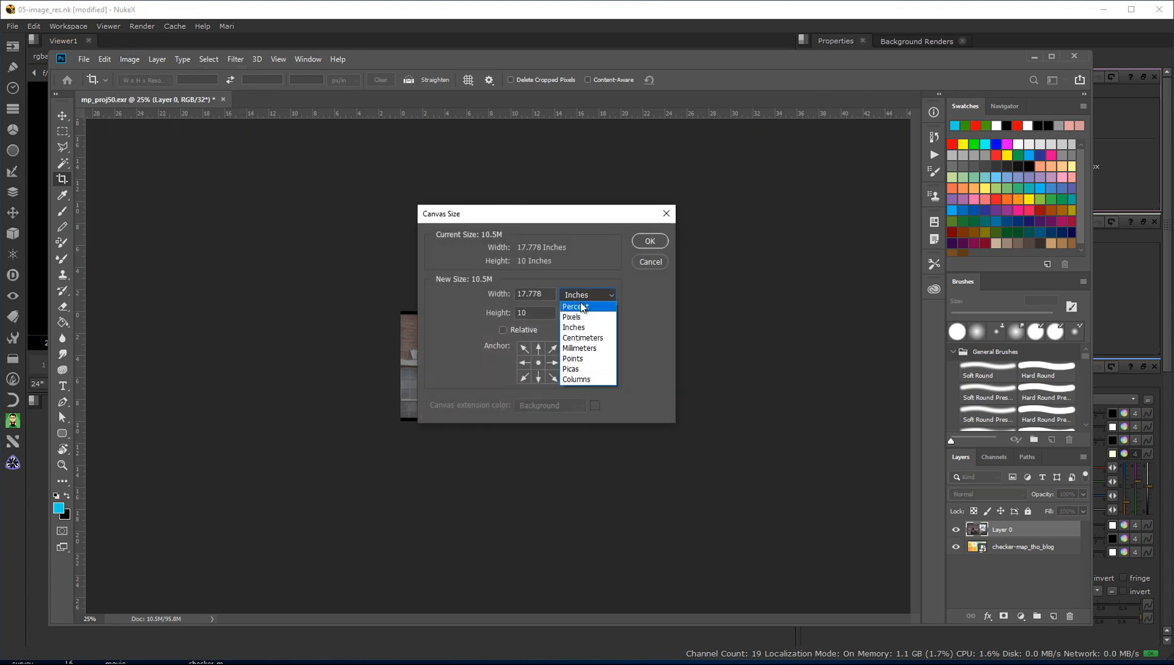
left_click(581, 317)
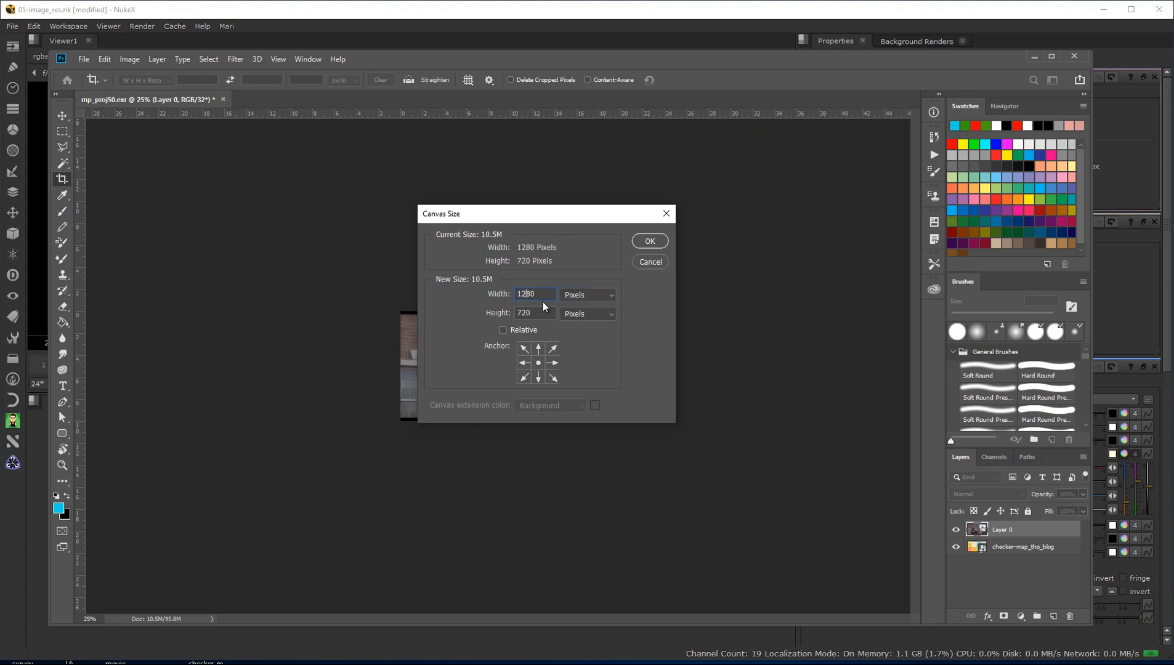
key("BackSpace")
type("3")
double_click(519, 313)
left_click(656, 243)
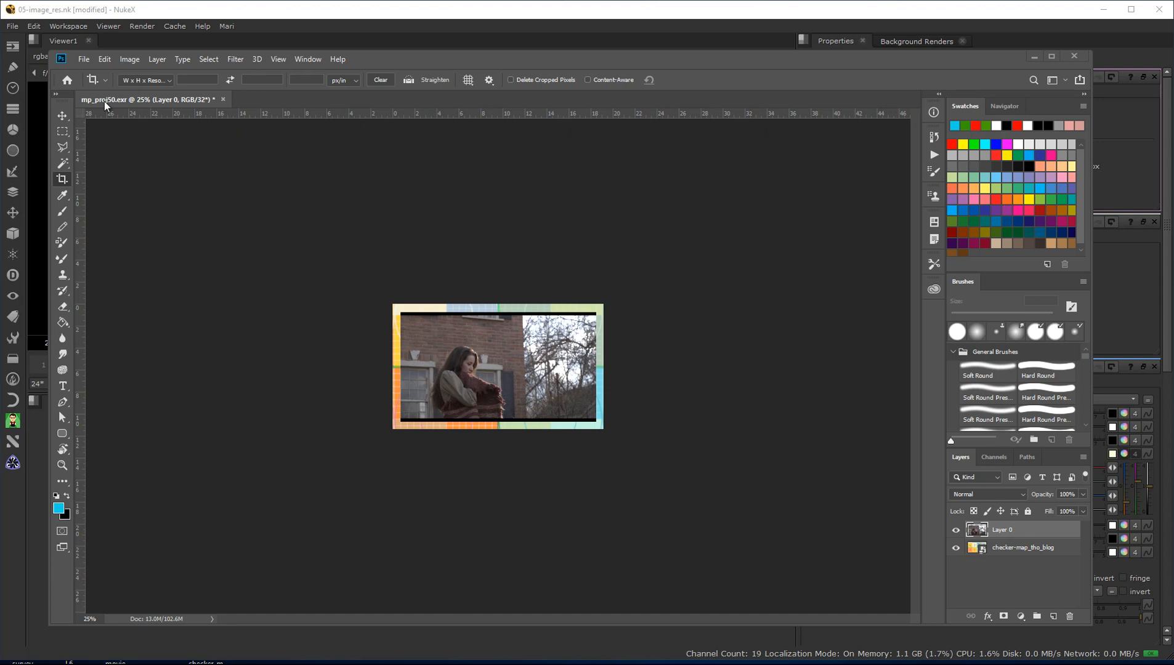
Extend the canvas upward to a height of 1200 pixels, with the anchor at the bottom centre.
left_click(131, 60)
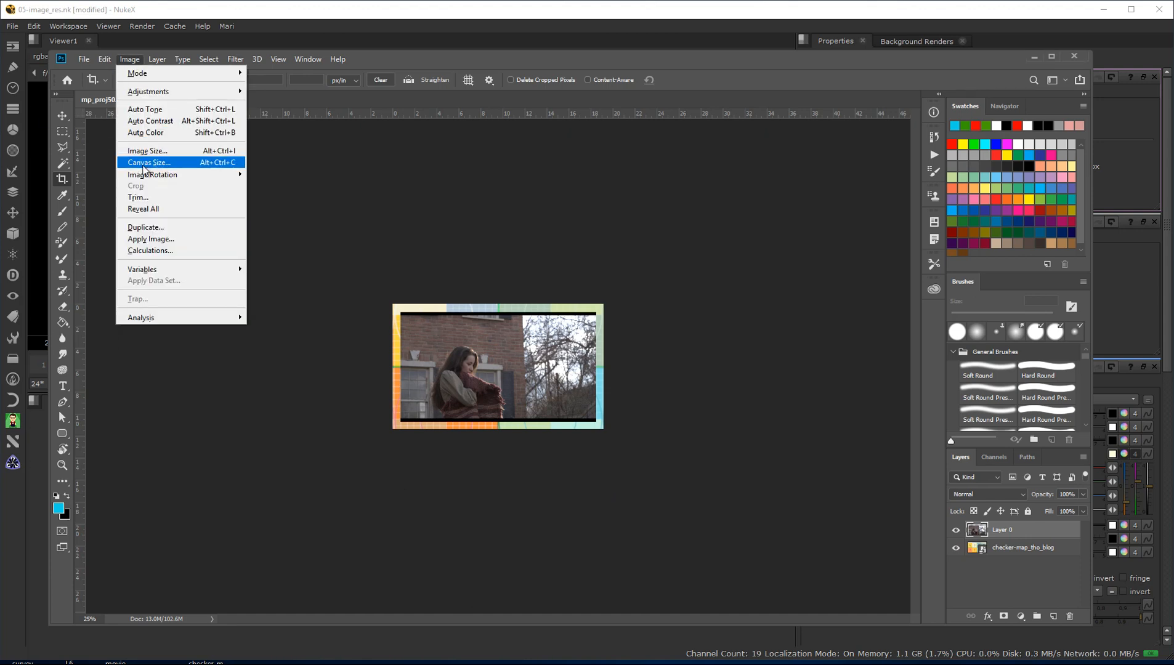
left_click(144, 163)
left_click(596, 295)
left_click(589, 320)
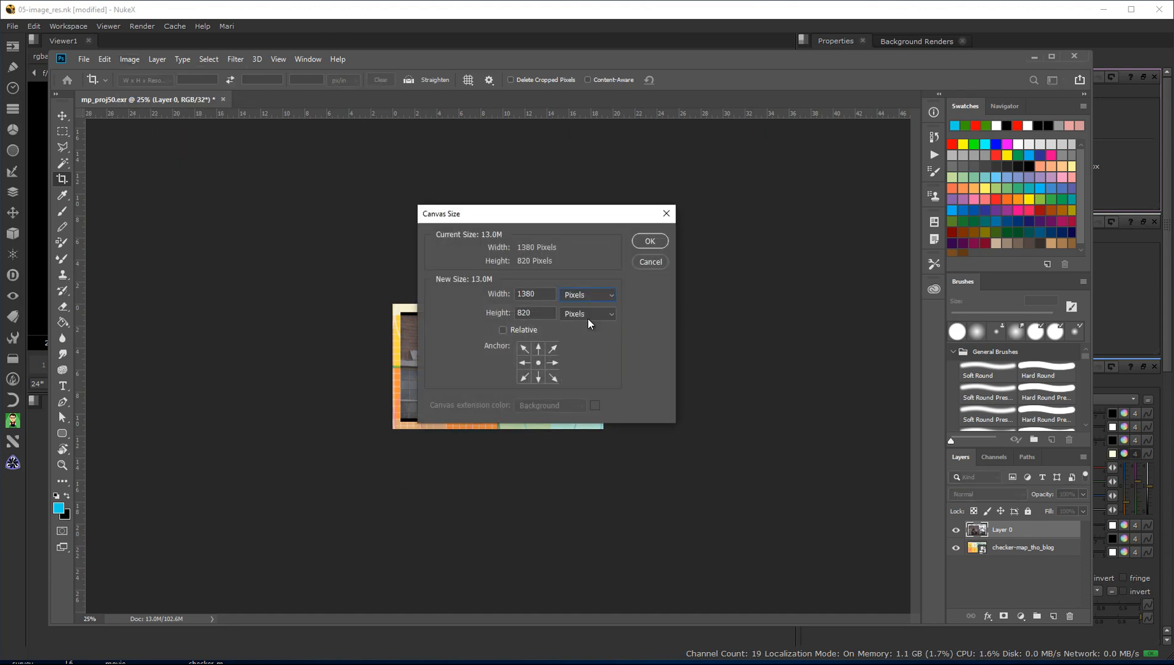
left_click(539, 378)
double_click(534, 313)
type("1200")
left_click(652, 243)
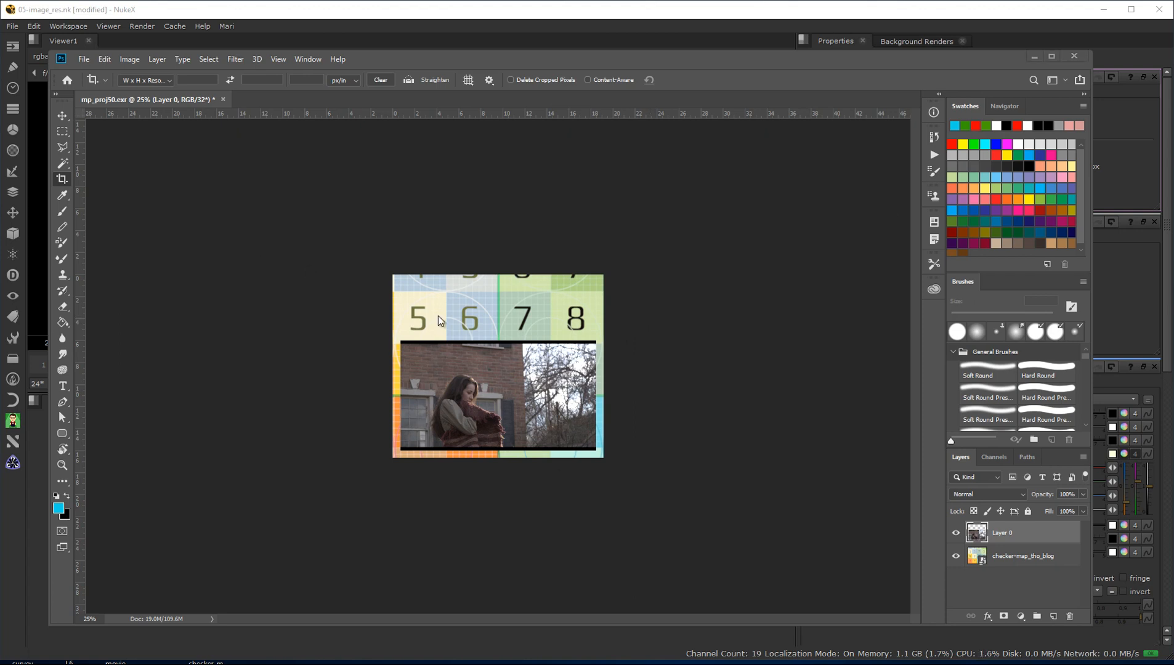
Save the document as the Photoshop file mp_proj50_1380x1200 in the images folder, with layers included.
left_click(84, 59)
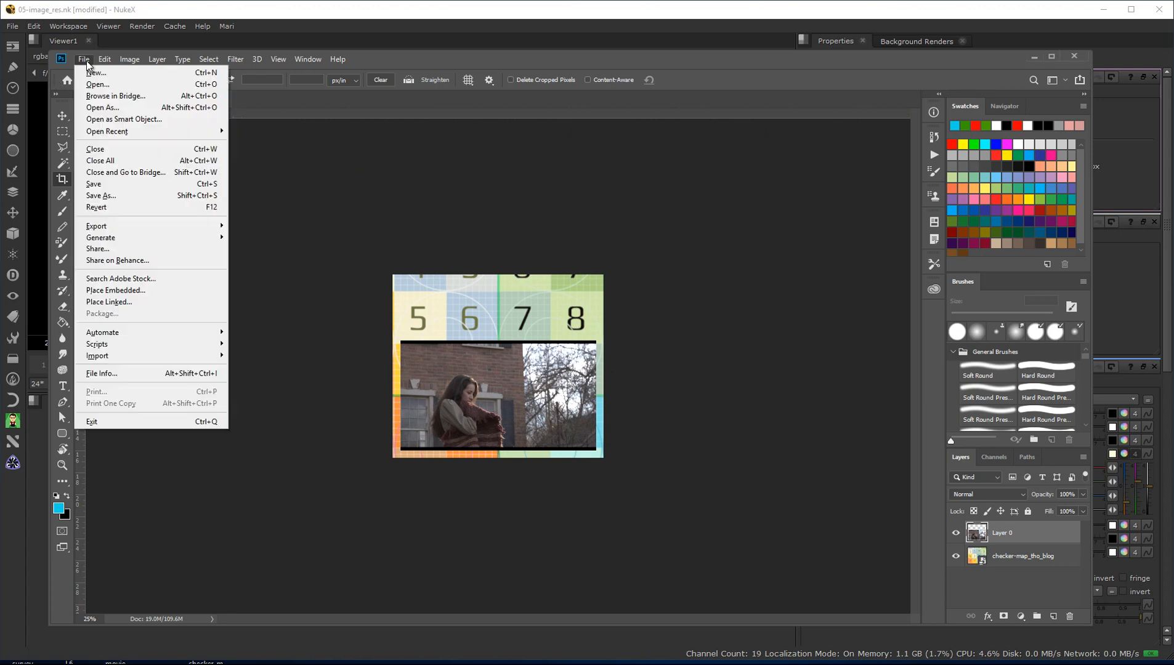
left_click(101, 195)
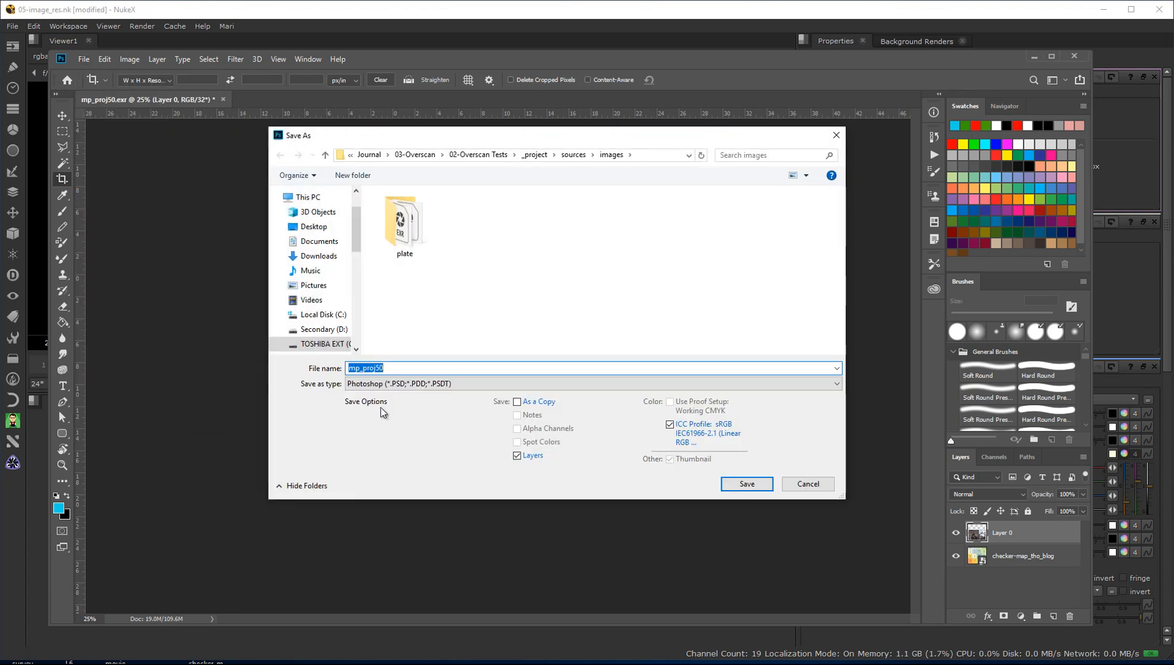
left_click(400, 369)
type("_13")
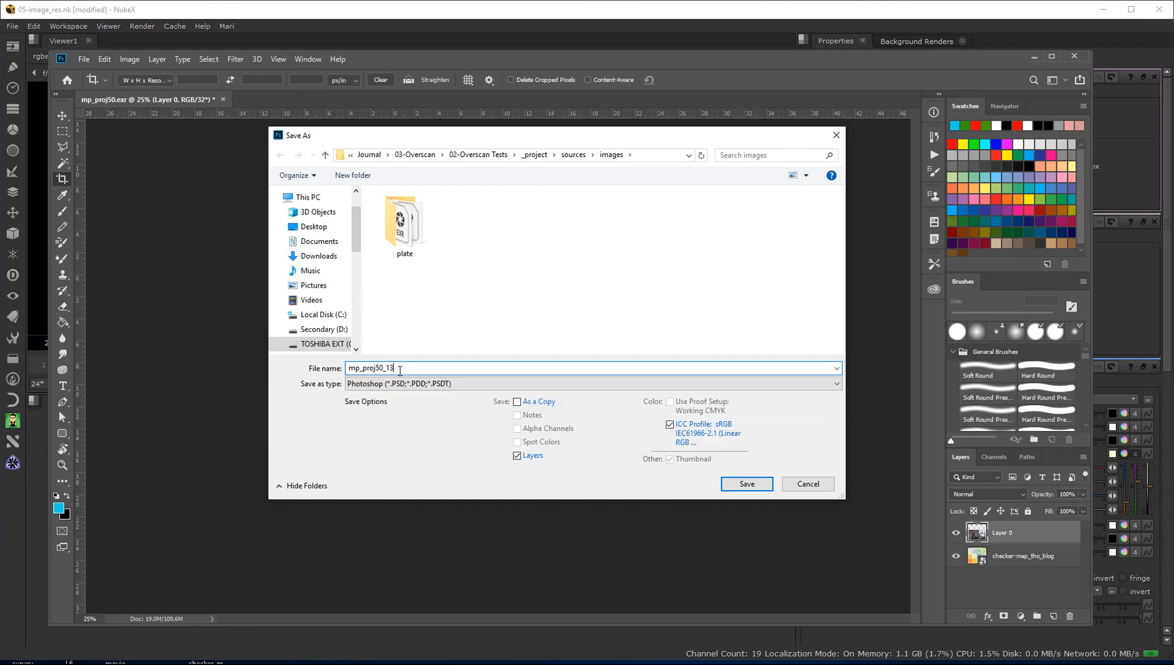
type("80x")
type("1200")
left_click(749, 486)
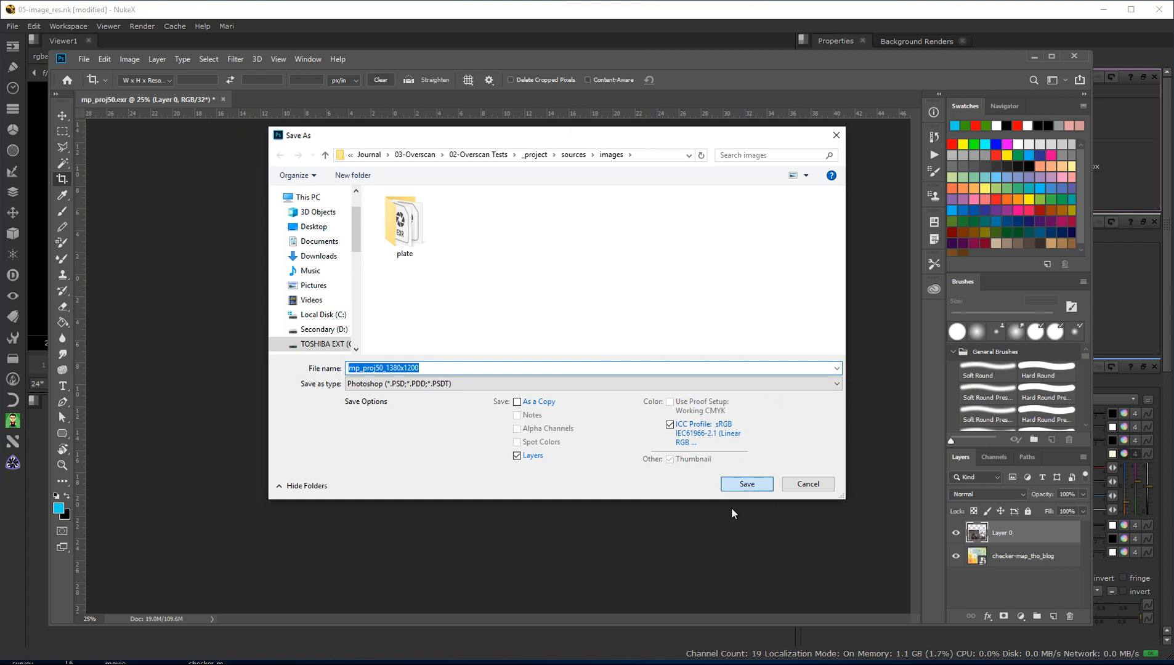
mouse_move(285, 664)
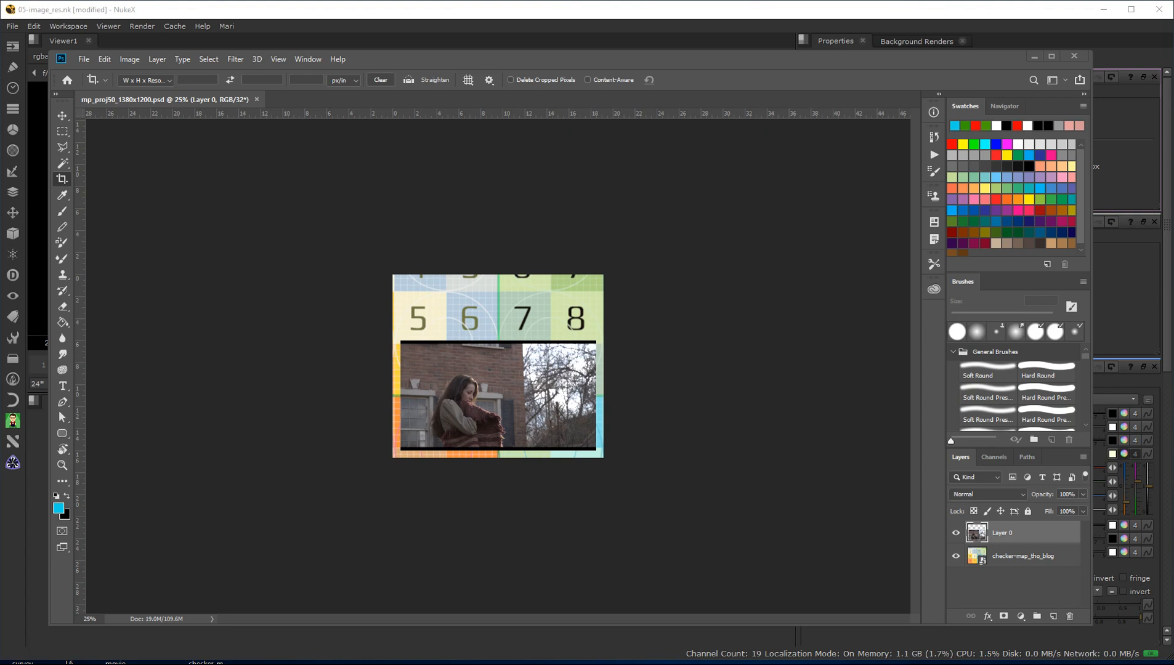
Save another version of the document as the OpenEXR file mp_proj50_1380x1200 in the images folder and accept the export options.
left_click(86, 60)
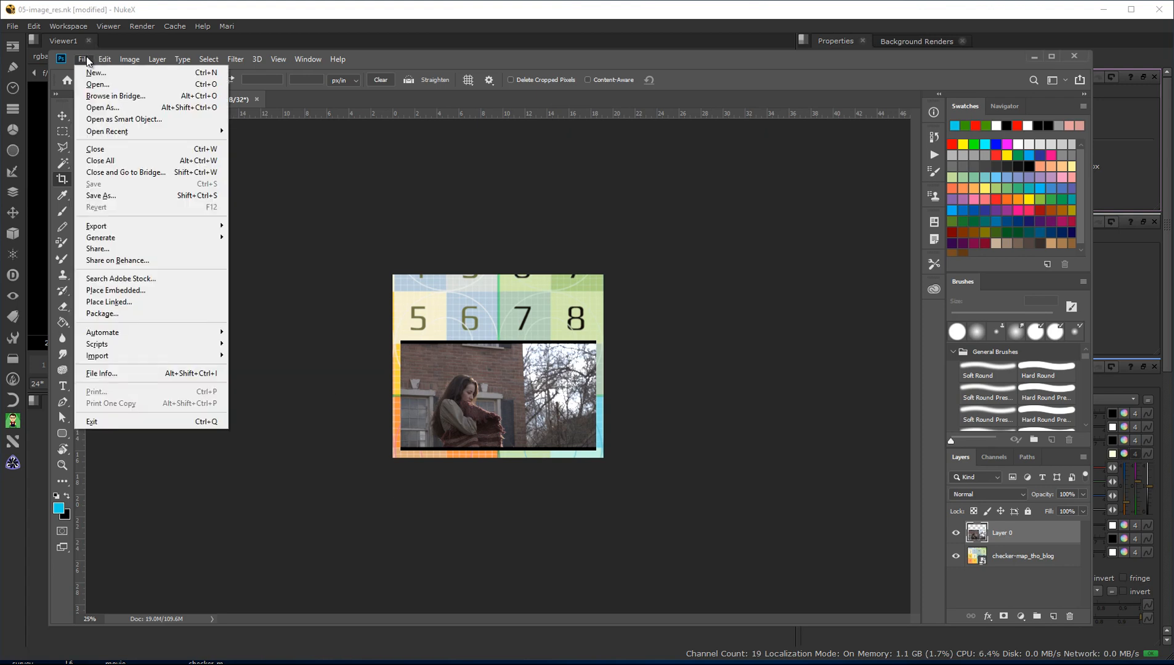
left_click(102, 196)
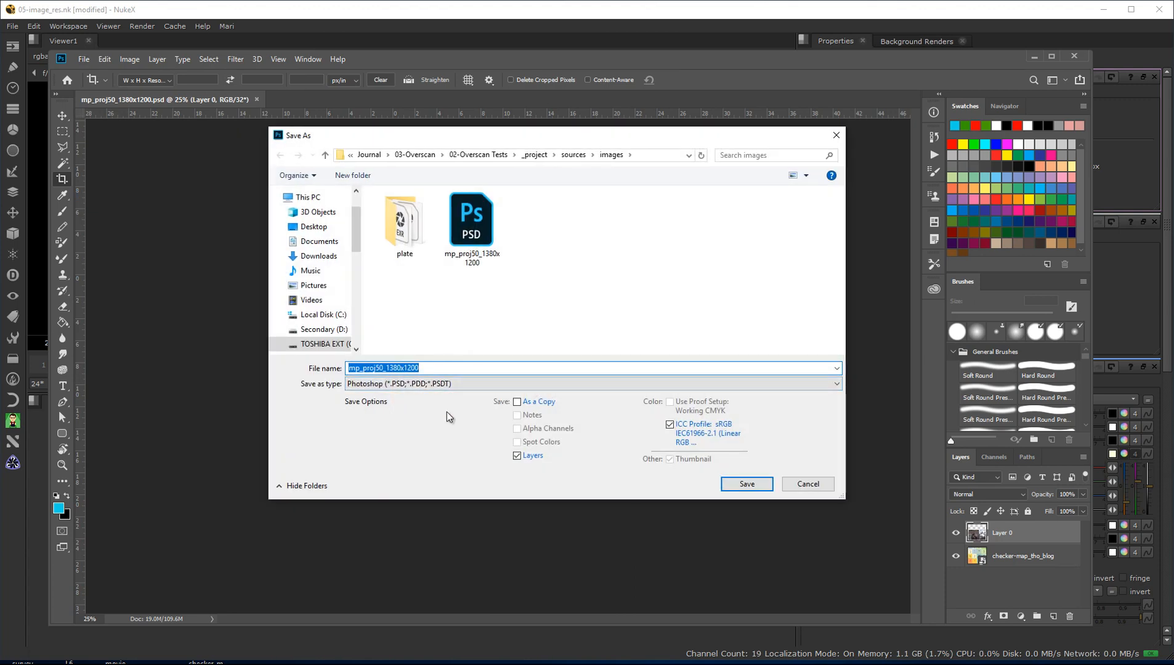
left_click(447, 386)
left_click(382, 421)
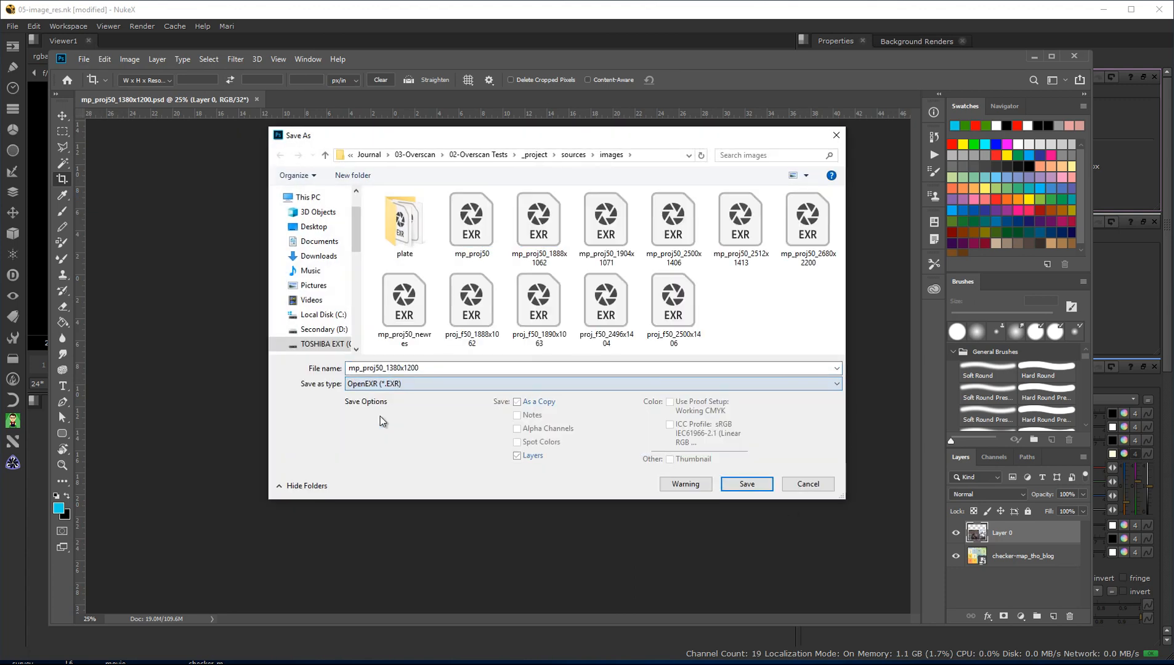
left_click(746, 486)
left_click(636, 227)
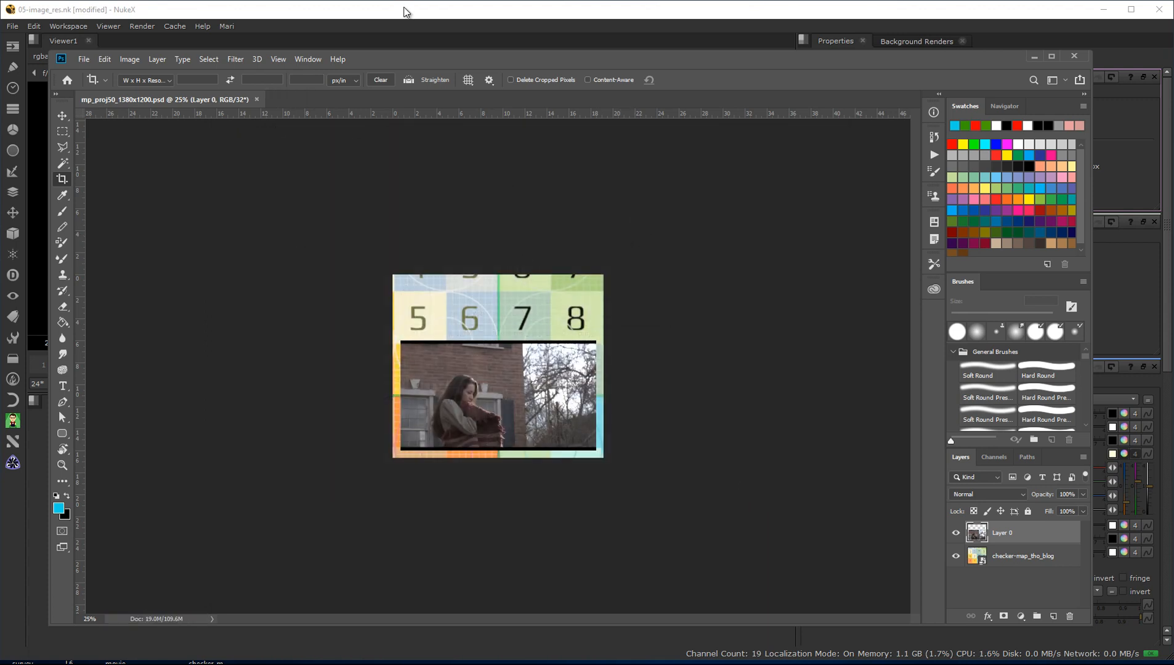
Switch to Nuke, import the mp_proj50_1380x1200 EXR as a Read node and connect it to Grade1 in place of Read1.
left_click(406, 11)
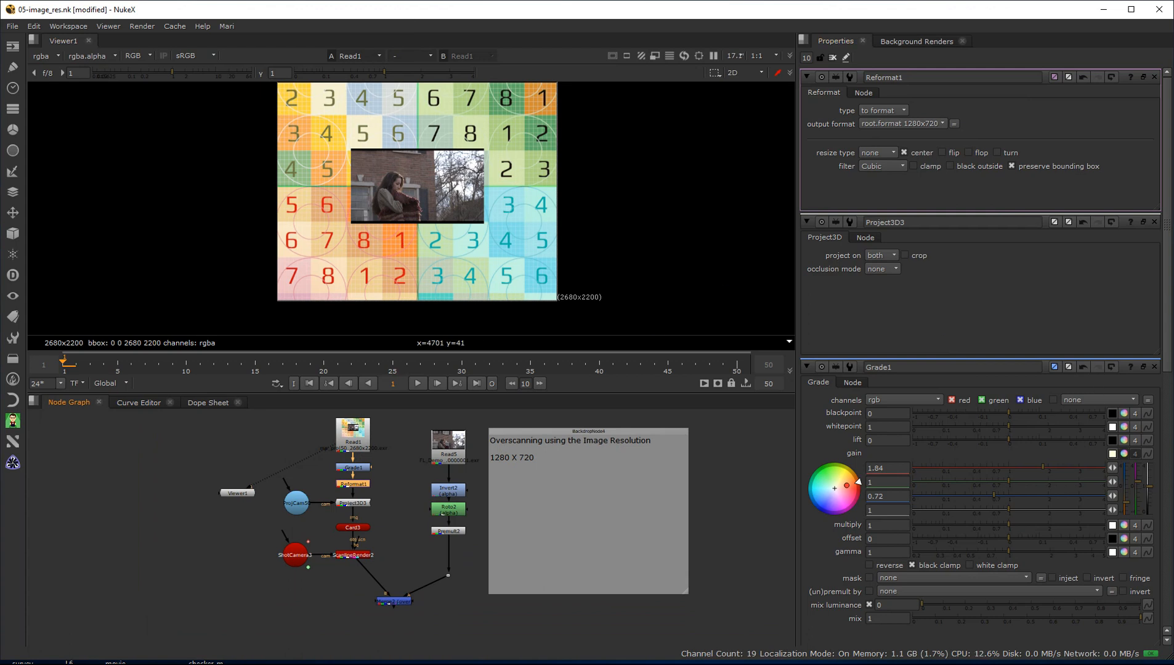
left_click_drag(0, 456, 151, 515)
mouse_move(349, 446)
left_mouse_down()
mouse_move(350, 419)
mouse_move(347, 431)
mouse_move(158, 517)
mouse_move(414, 440)
left_mouse_up()
left_click_drag(360, 497, 393, 493)
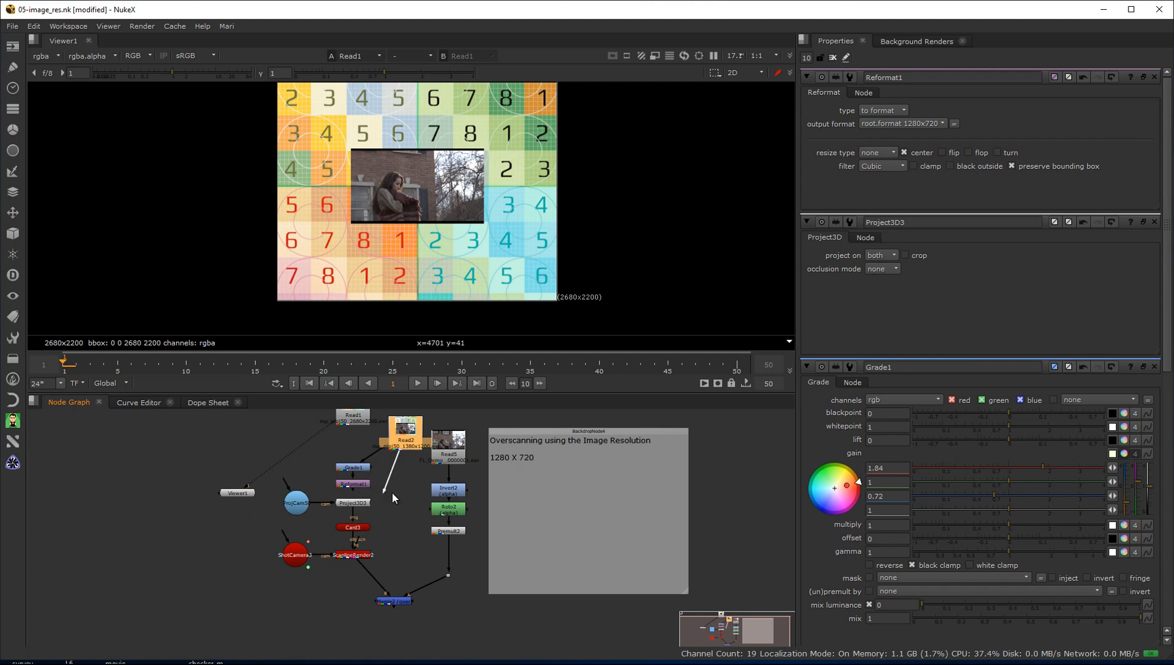
Delete the Reformat1 node, move Read1 out of the tree and place Read2 directly above Grade1.
left_click(354, 486)
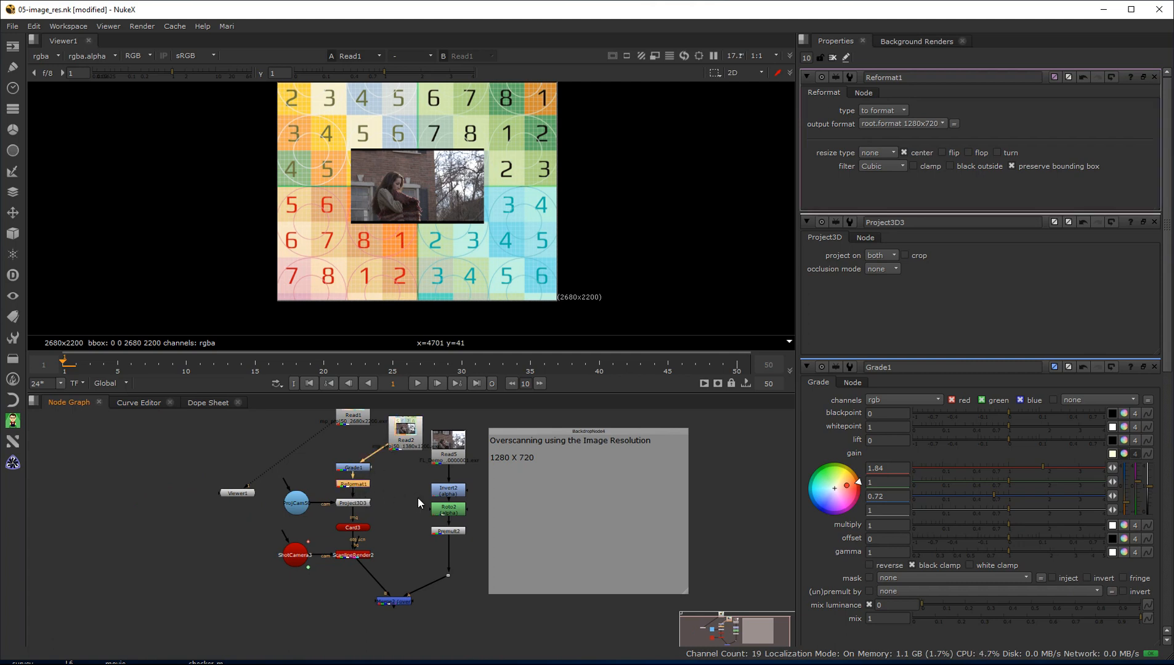
key("Delete")
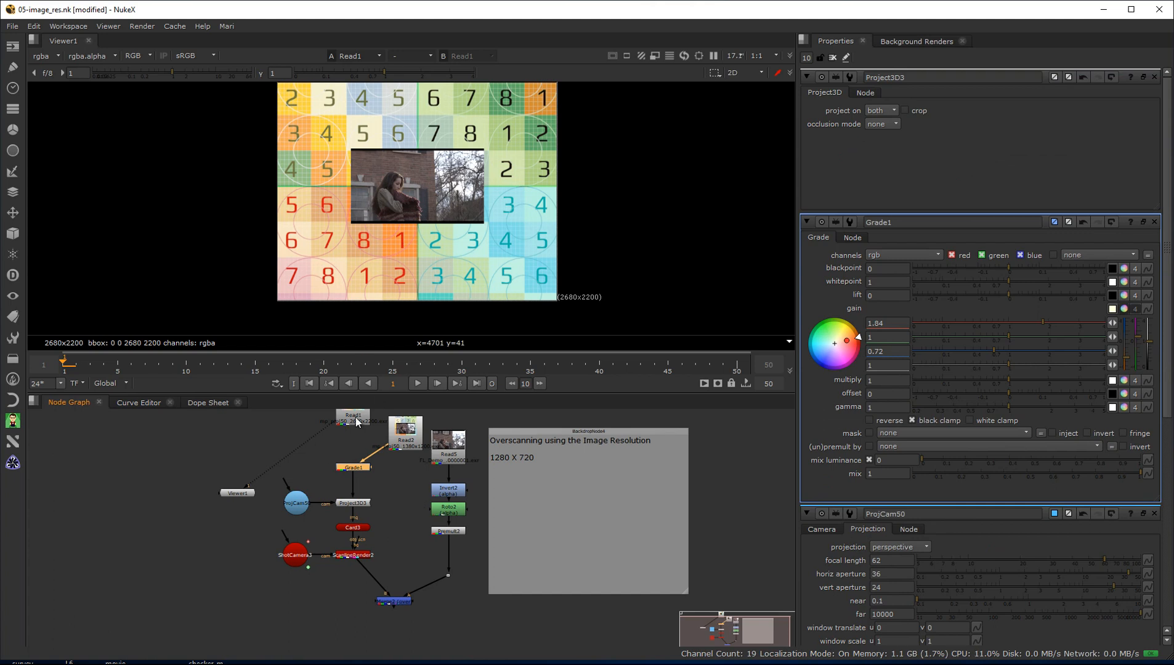
left_click_drag(351, 421, 172, 427)
left_click_drag(407, 442, 353, 436)
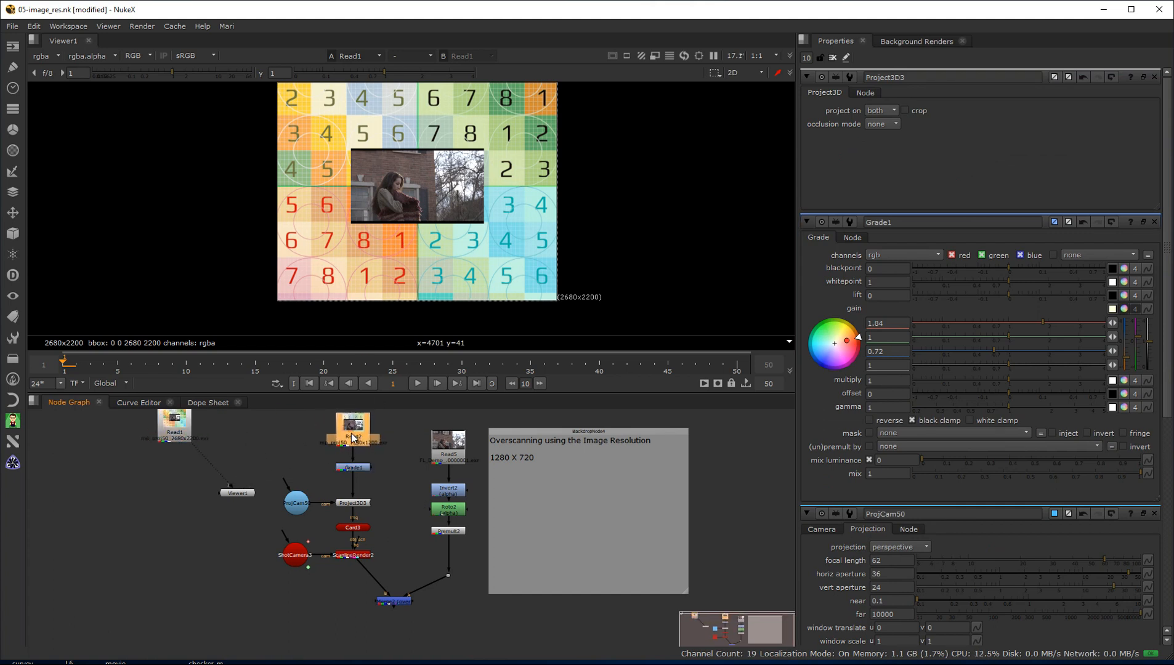
left_click_drag(228, 485, 274, 568)
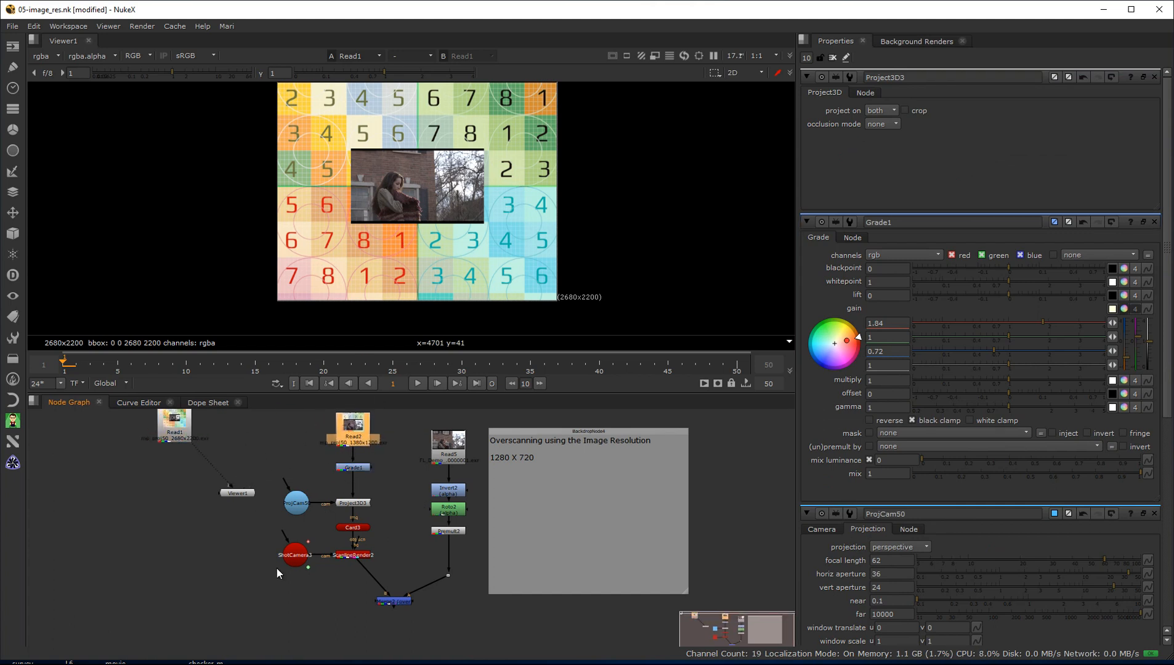
Connect the viewer to Grade1 to show the overscanned image and move Read1 farther away from the tree.
left_click_drag(236, 492, 355, 469)
left_click_drag(175, 428, 109, 462)
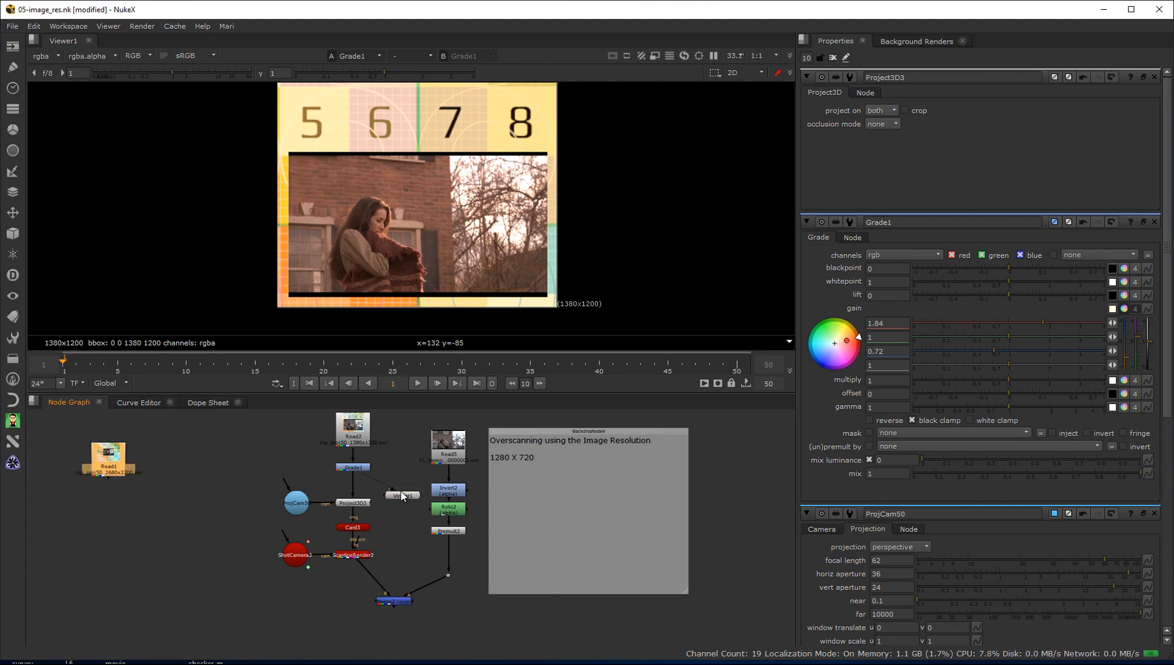
key("alt+Tab")
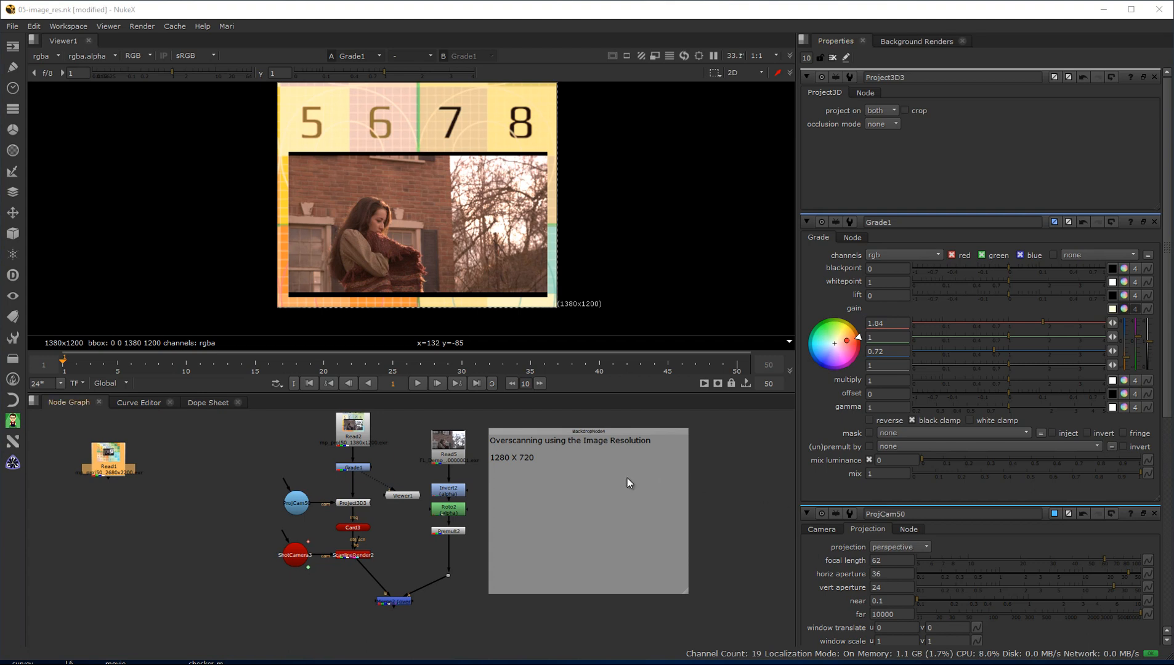
Add the notes 1380 x 820, Left: 50px, Right: 50px, Bottom: 50px and an empty Top: entry to BackdropNode4's label.
double_click(602, 432)
left_click(886, 123)
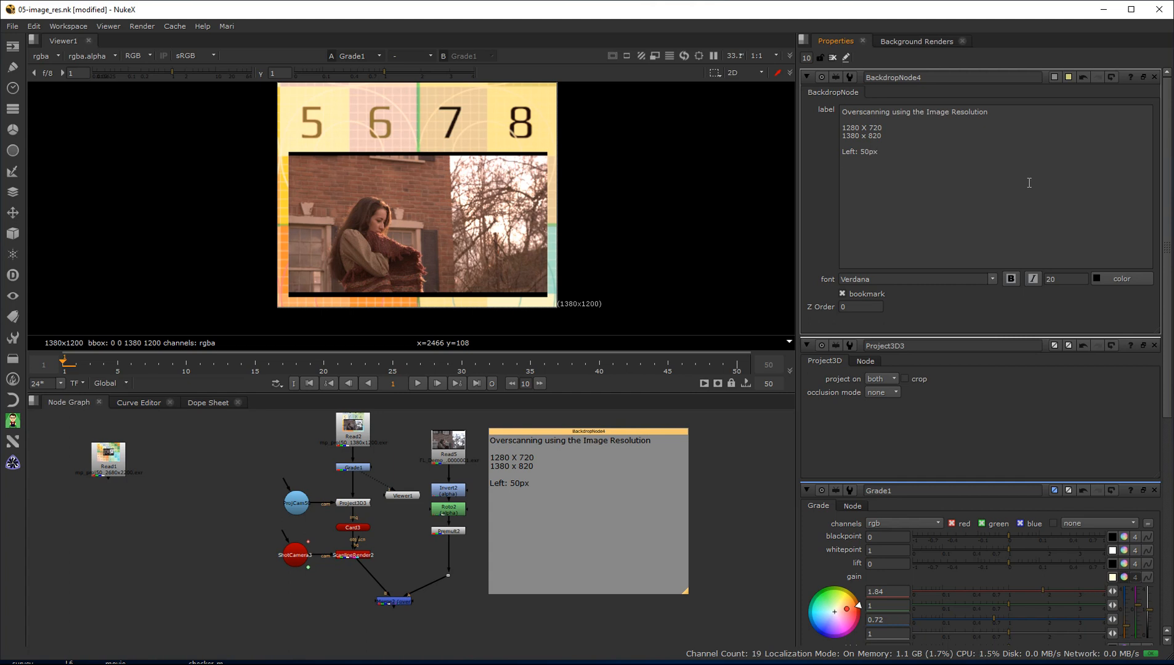
type("ight")
type("tom: 50px")
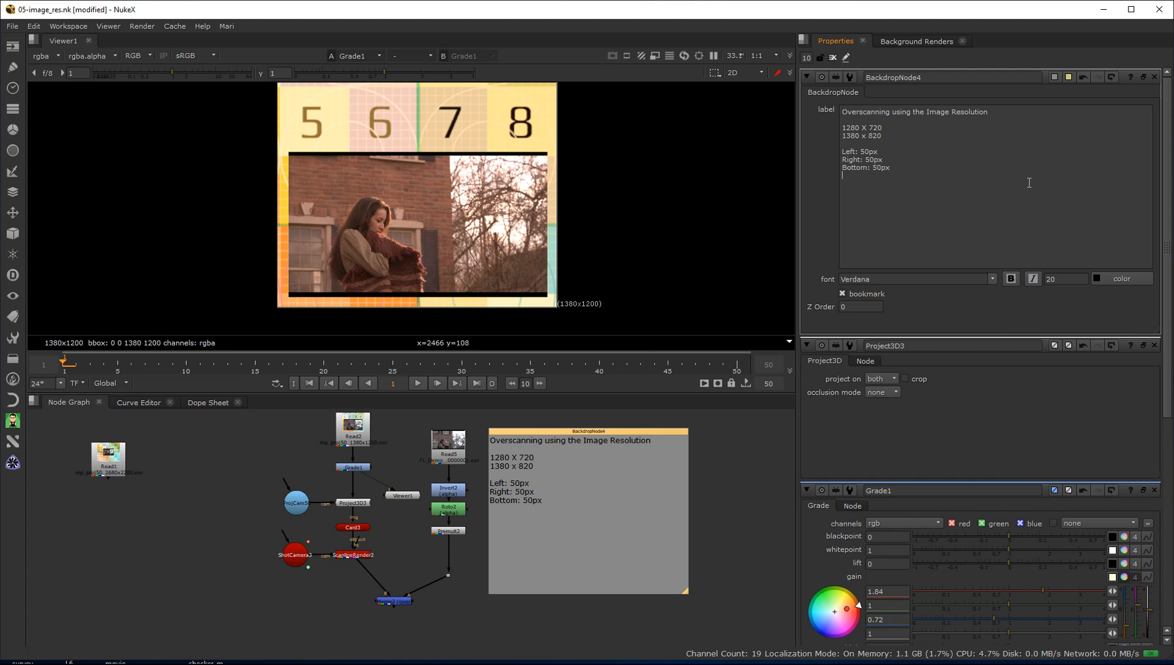
type(":")
Open the Calculator app and subtract 720 from 1200 to get the total extra height.
key("super")
type("calc")
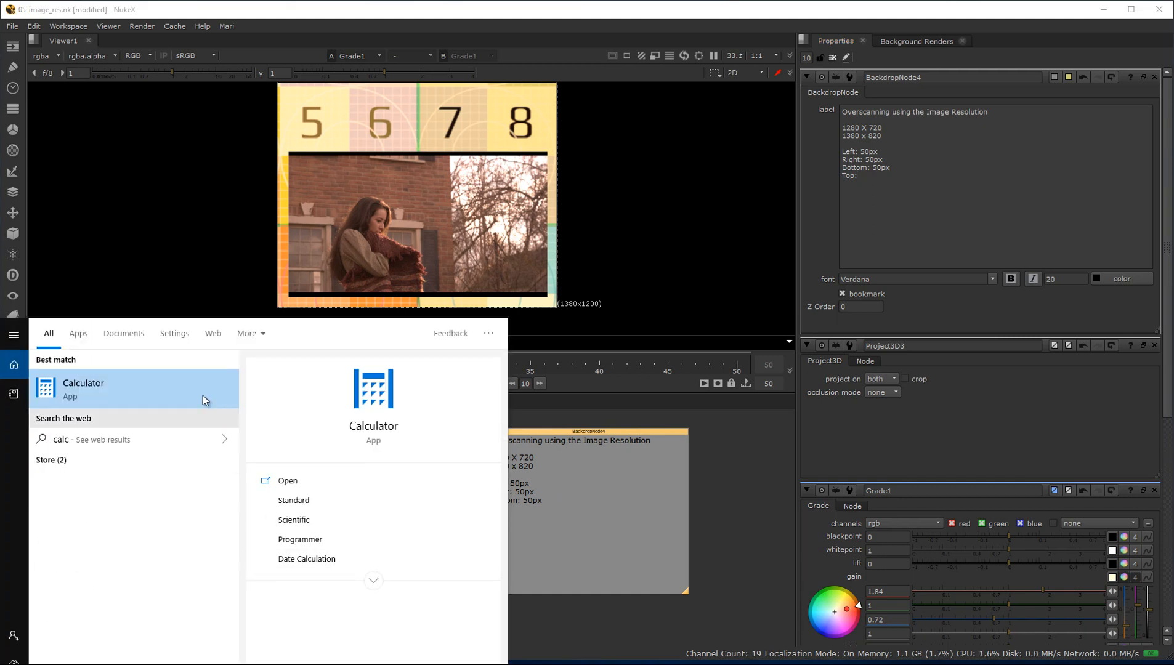
left_click(101, 390)
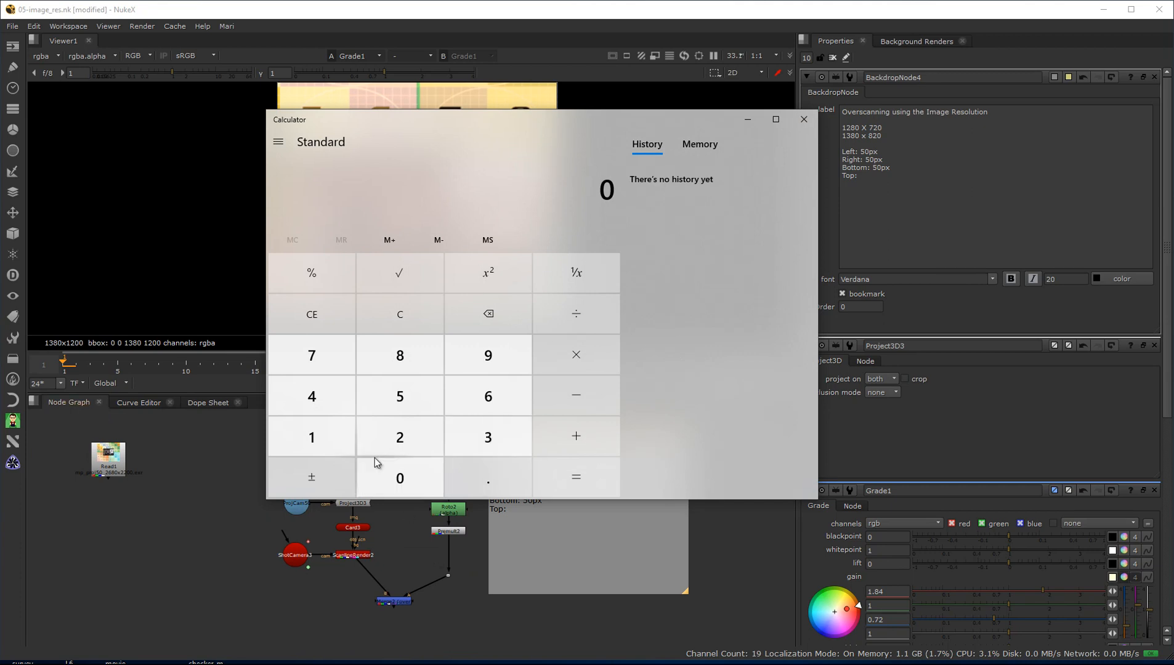
left_click(323, 443)
left_click(392, 454)
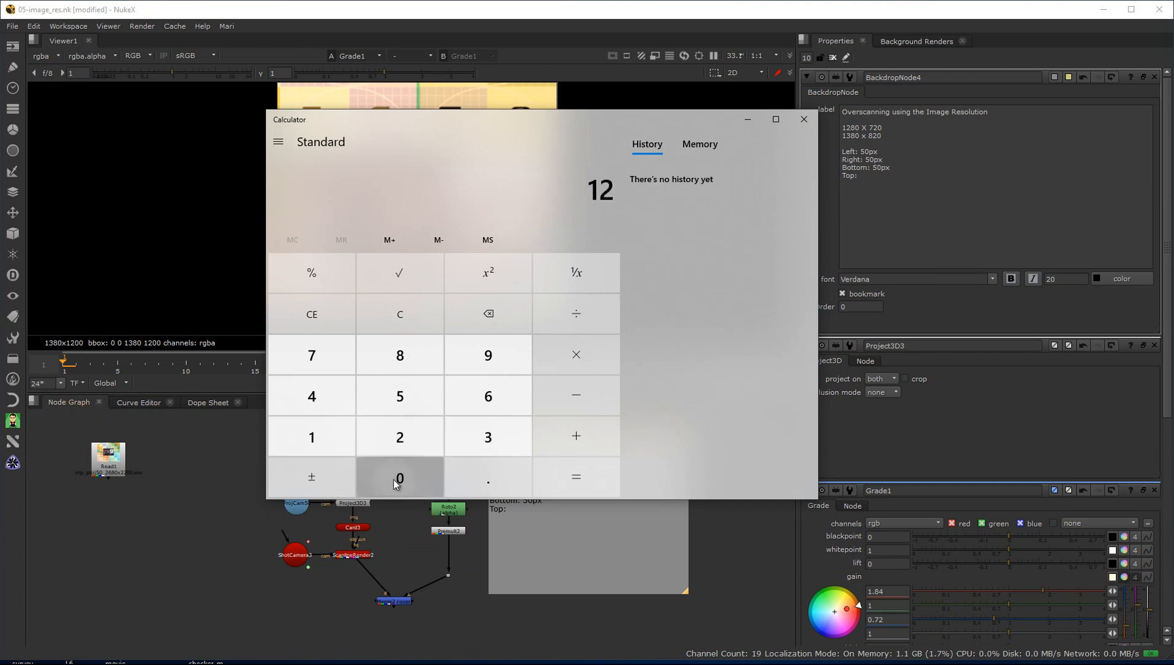
double_click(399, 480)
left_click(589, 398)
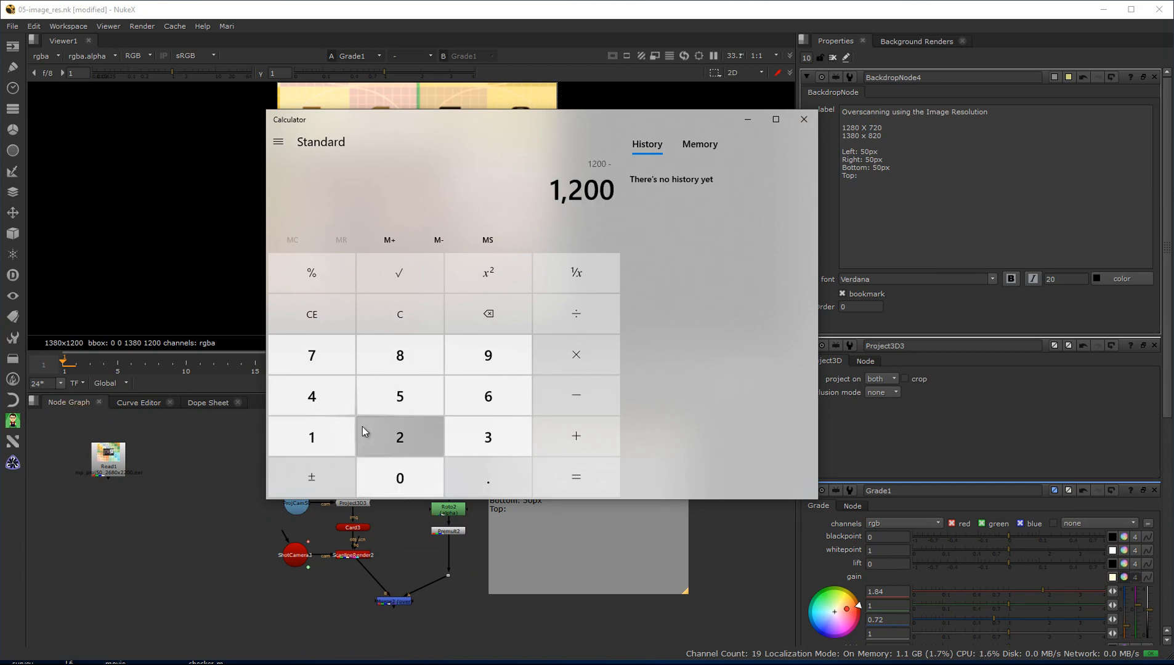
left_click(319, 353)
left_click(395, 437)
left_click(394, 485)
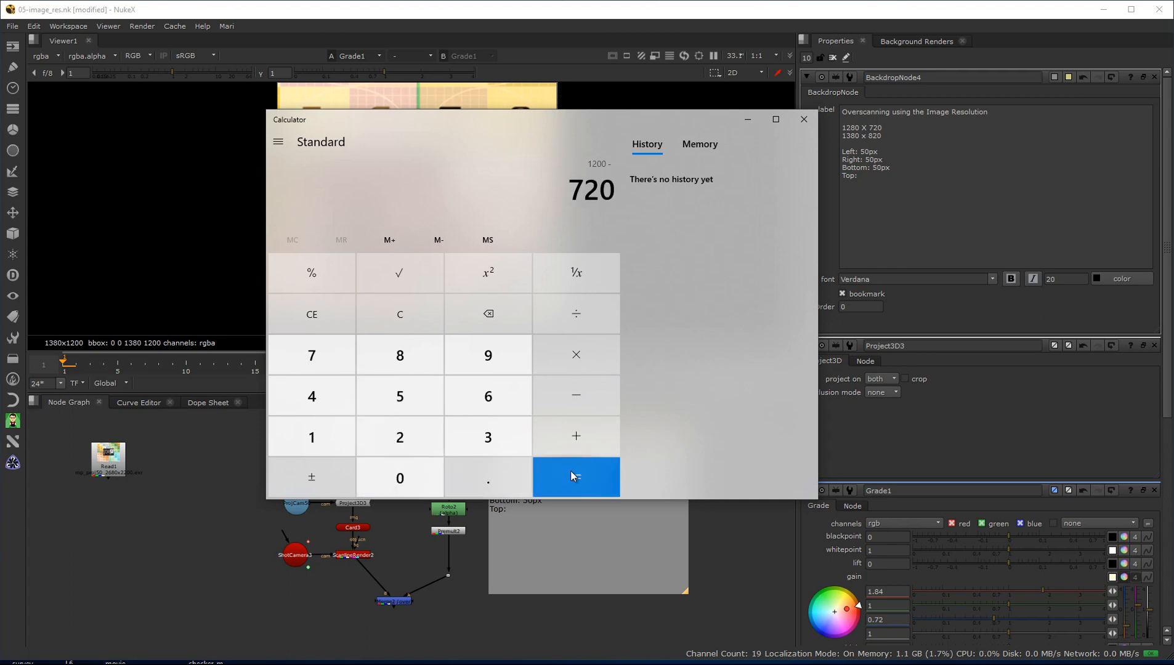
left_click(576, 476)
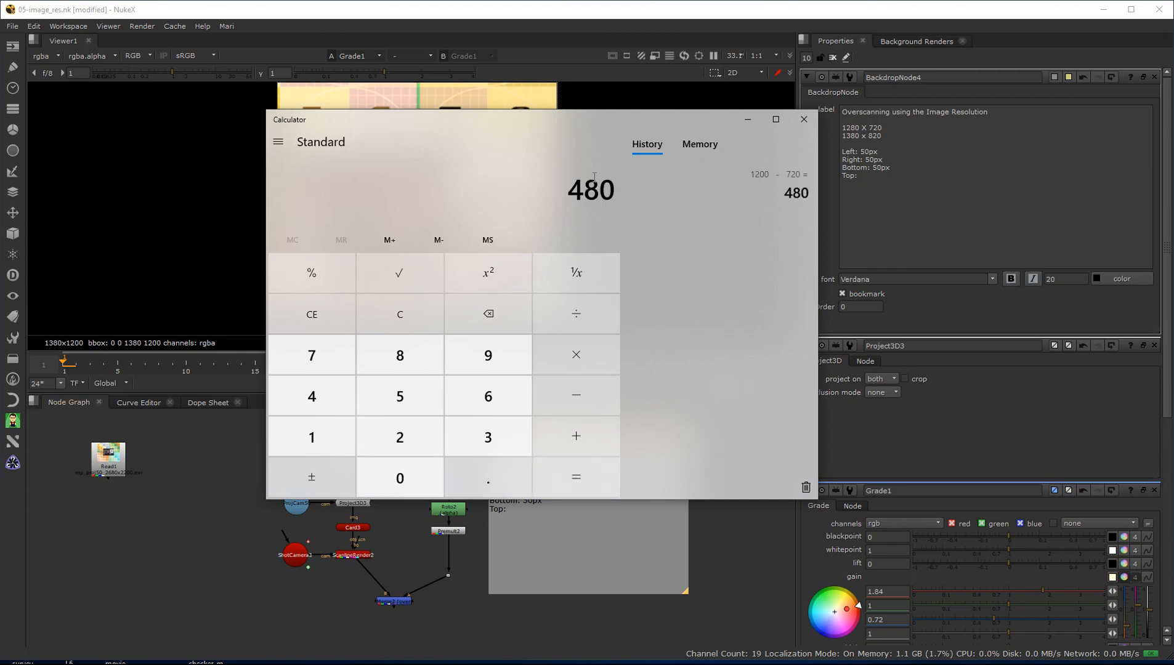
Subtract the 50-pixel bottom overscan from the calculated difference and copy the result.
left_click(573, 399)
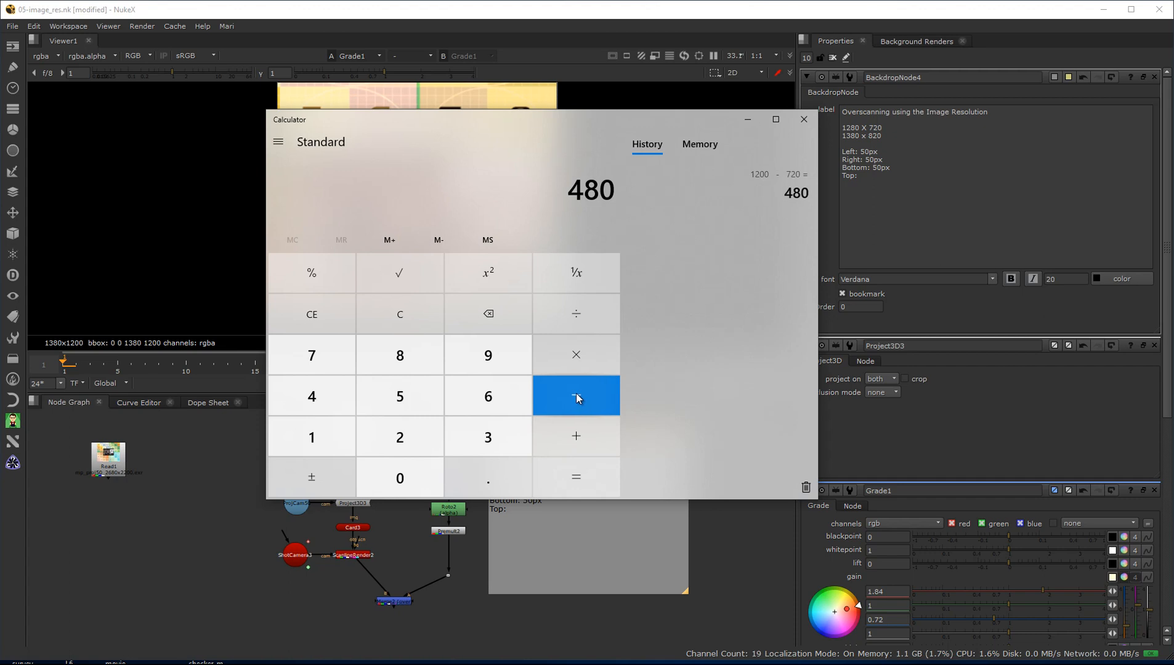
left_click(426, 398)
left_click(405, 479)
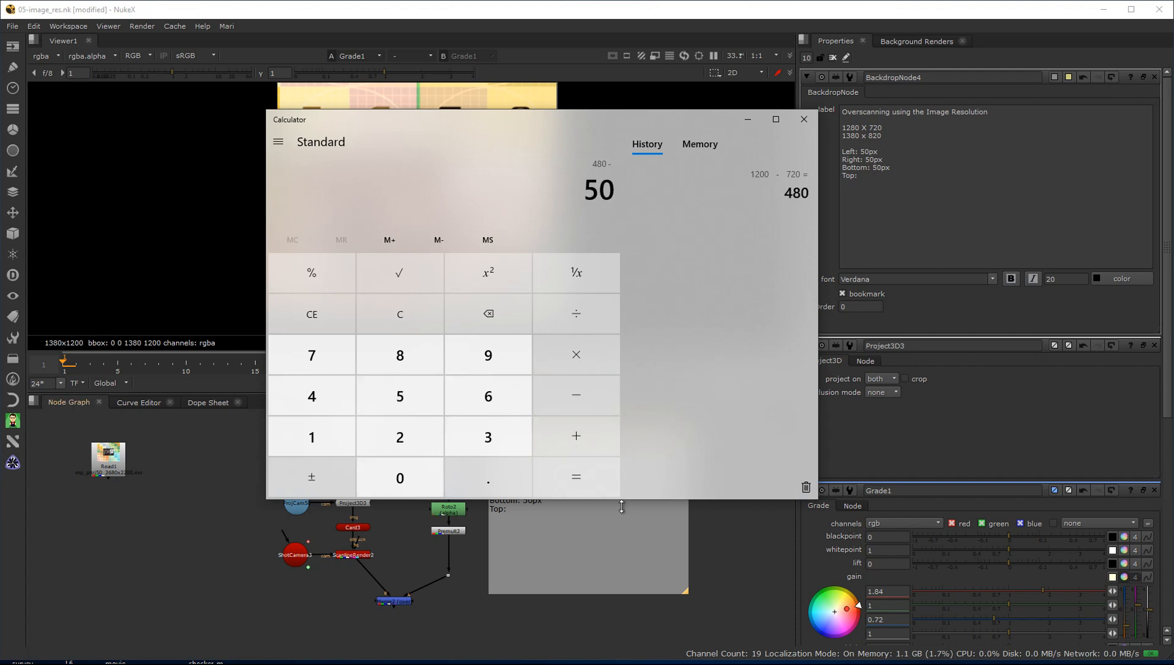
left_click(597, 477)
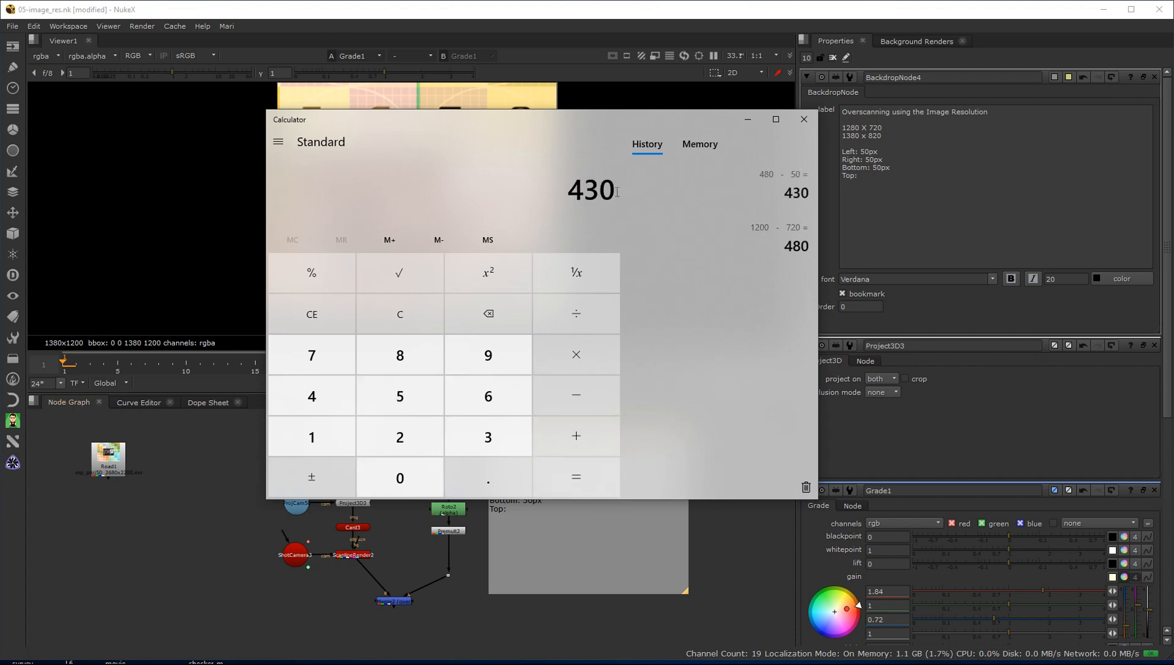
left_click_drag(614, 188, 544, 200)
key("ctrl+c")
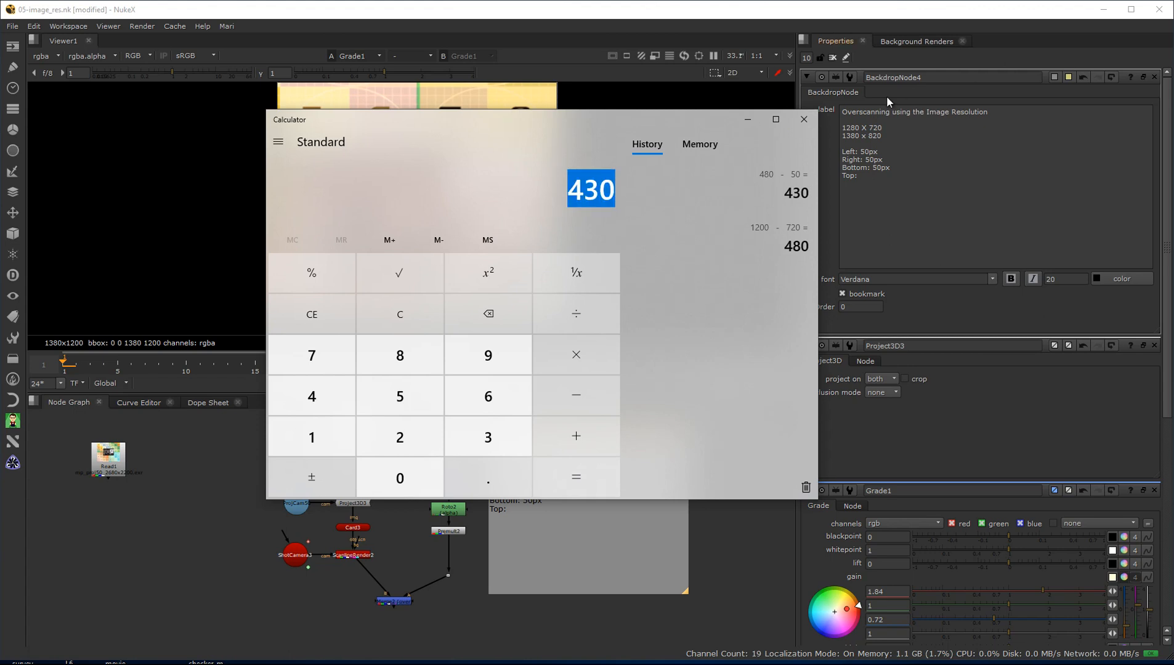
Close the Calculator, complete the backdrop label's top entry as 430px and add the line 1380 x 1200.
left_click(804, 119)
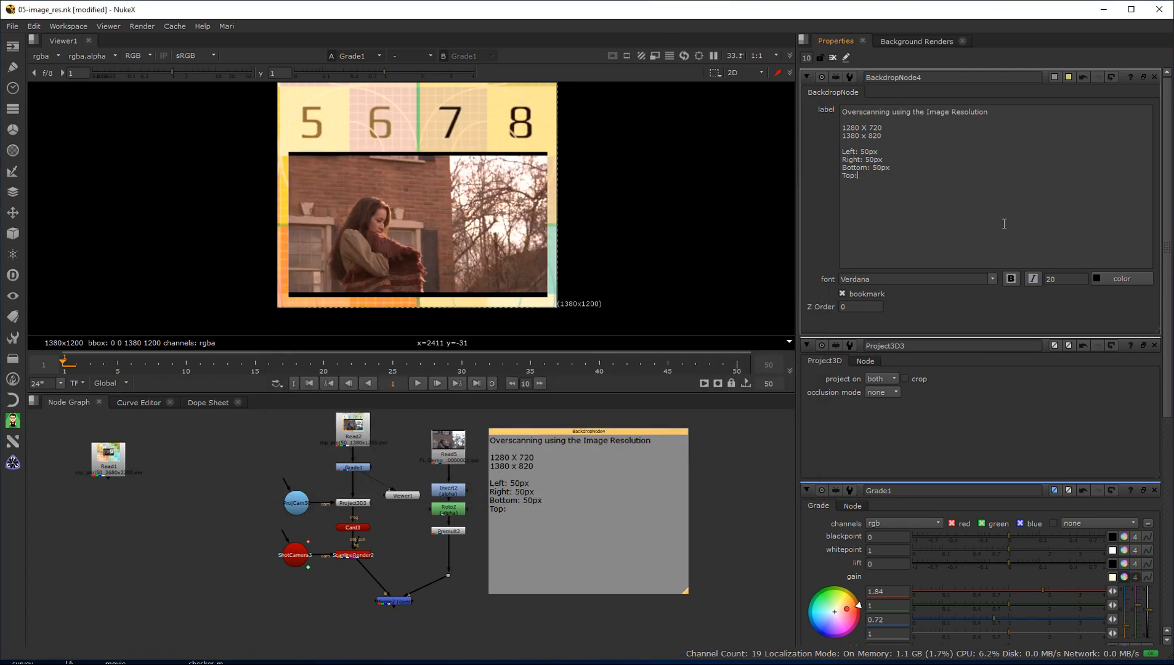
key("ctrl+v")
type("px")
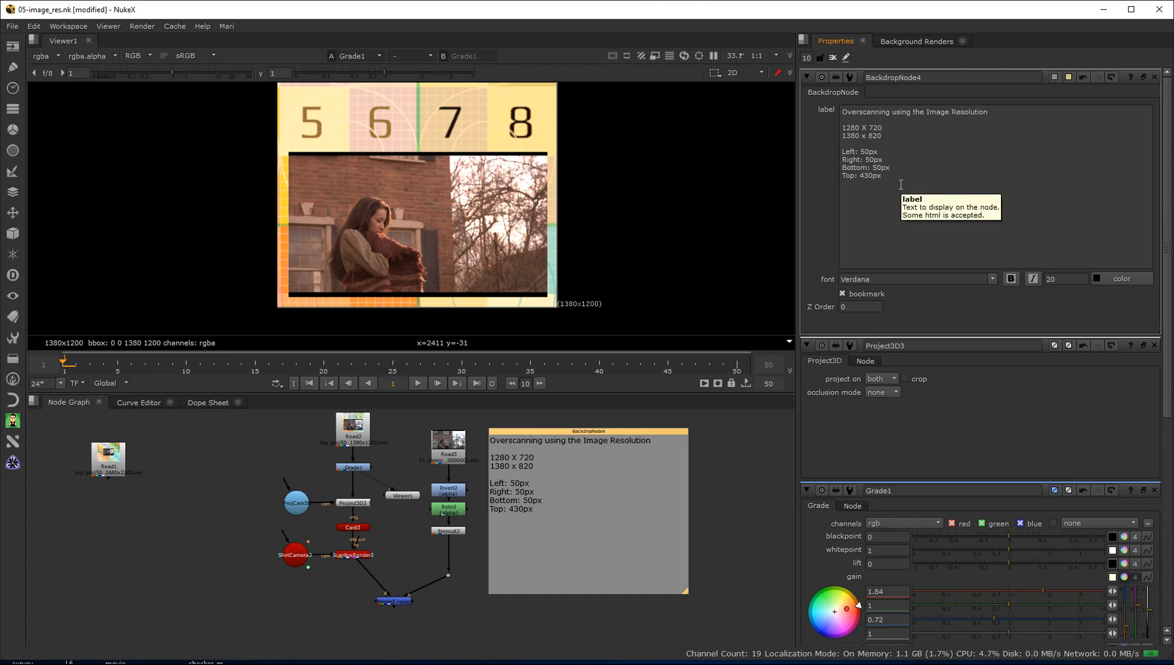
type("1380 x 1200")
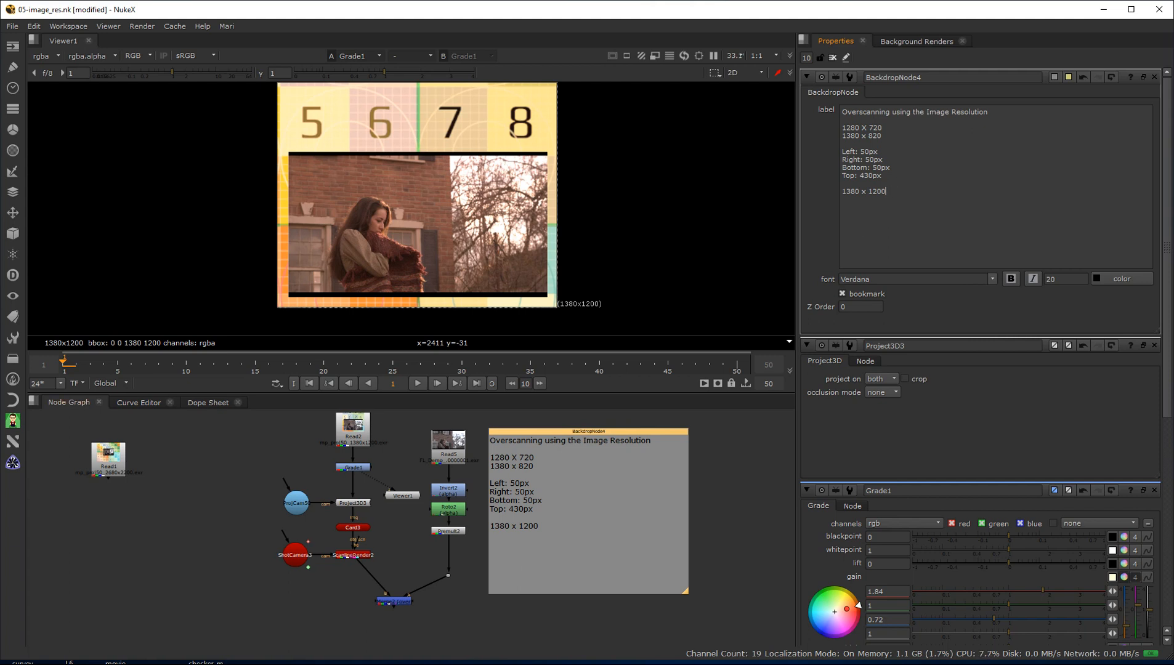
View the Merge2 output with the viewer node placed beneath it, and examine the projection alignment at frame 50.
left_click_drag(388, 487, 395, 599)
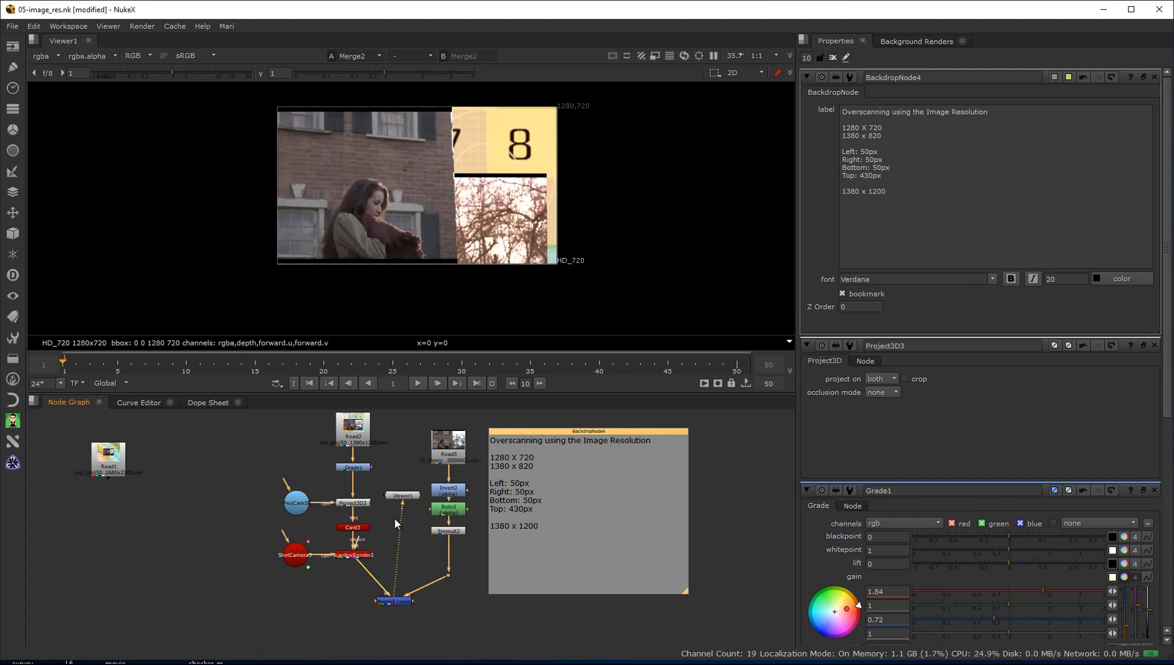
left_click_drag(405, 494, 395, 607)
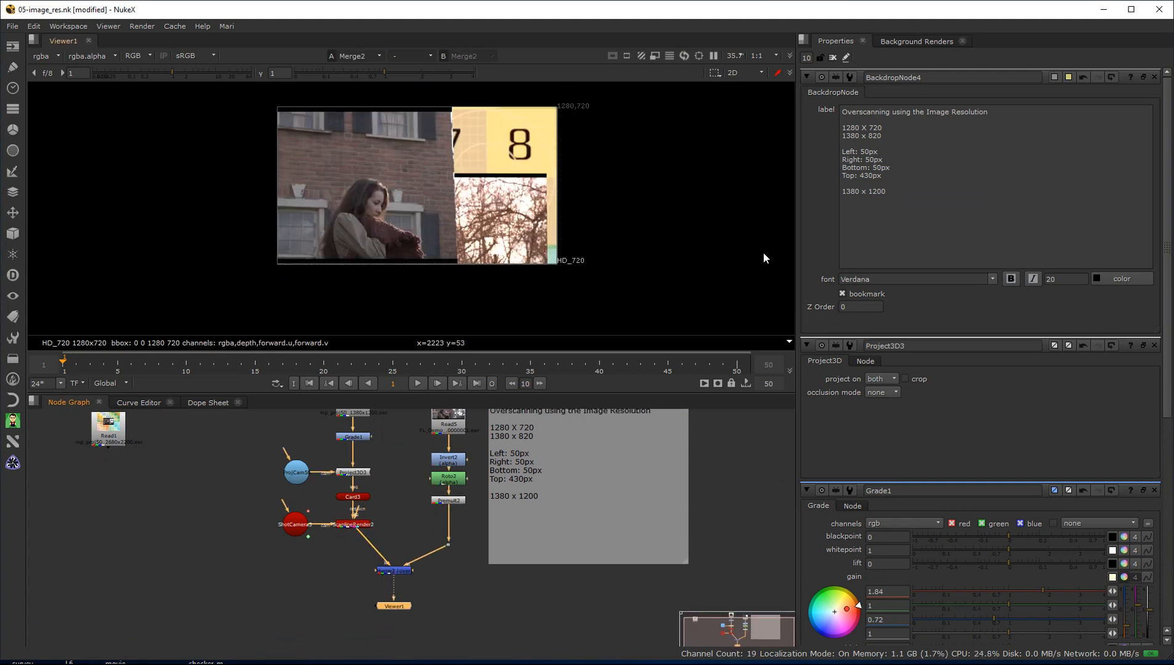
left_click(737, 366)
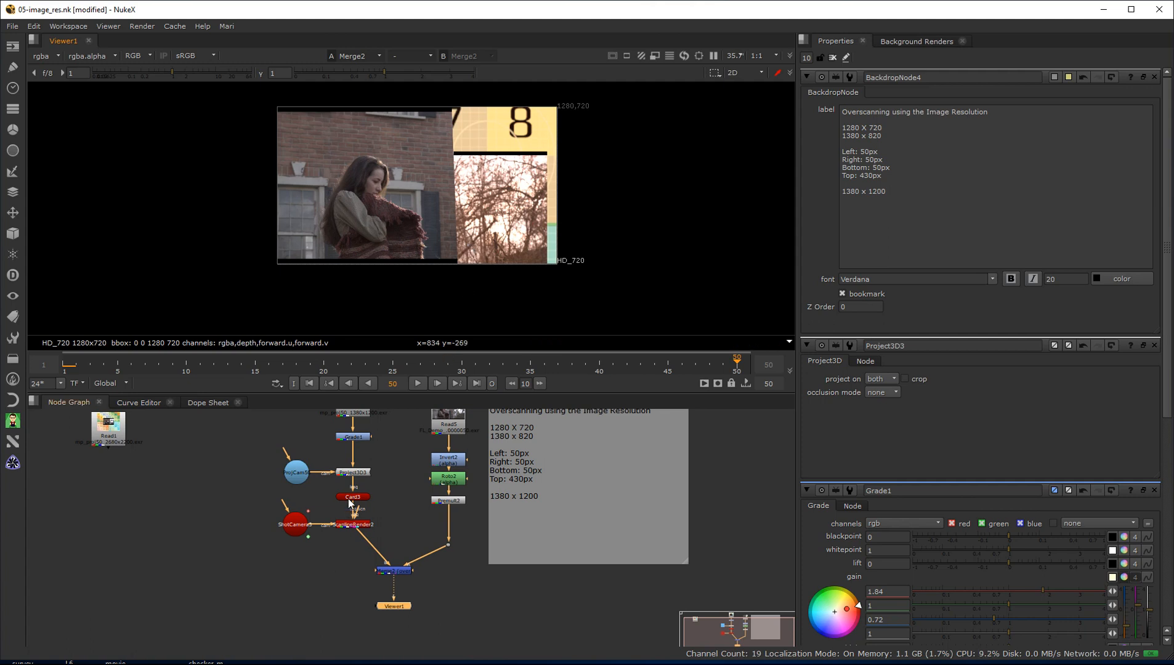
Add a Reformat node between Grade1 and Project3D3, nudging Grade1 upward to make room.
left_click_drag(360, 438, 361, 432)
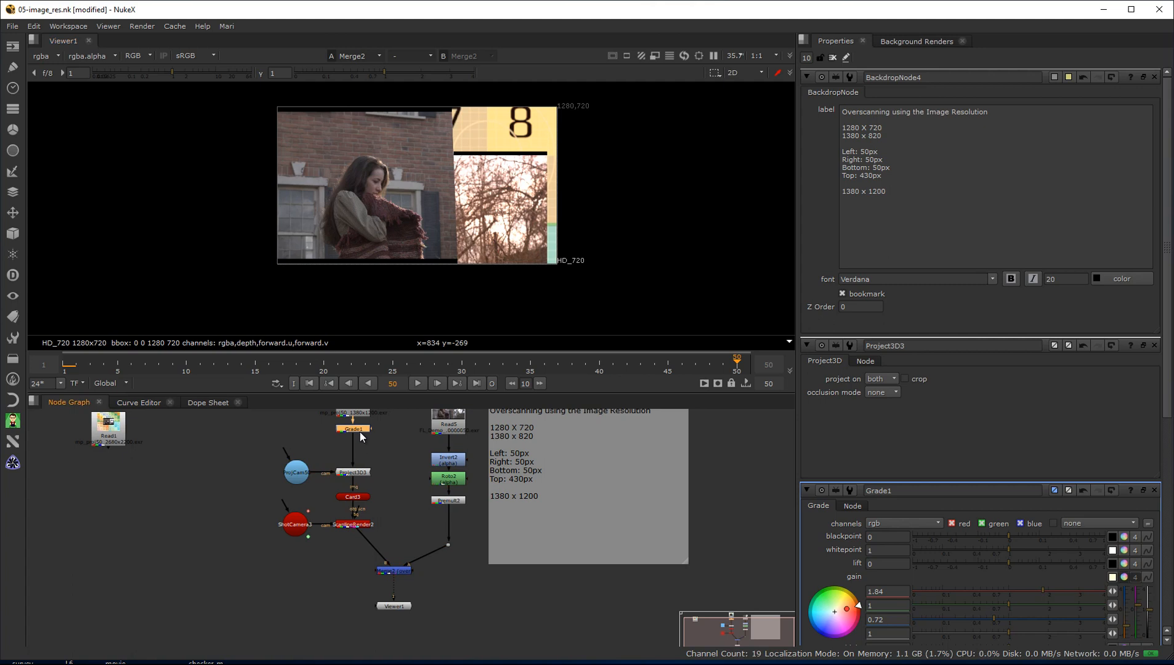
key("Tab")
type("refor")
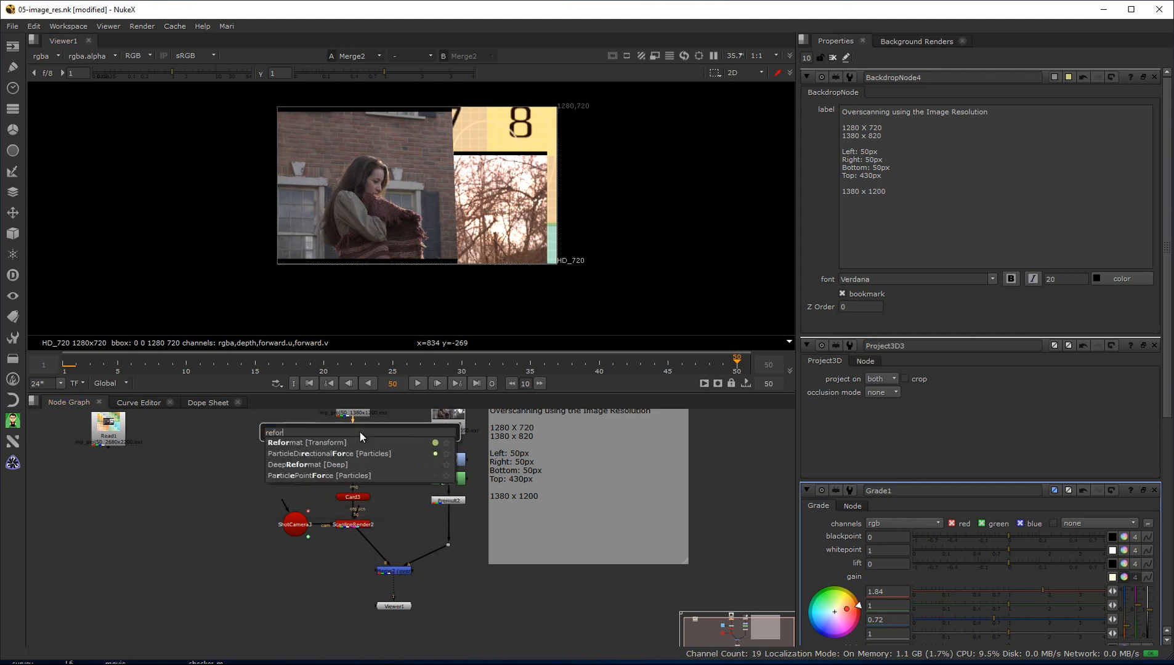
left_click(292, 448)
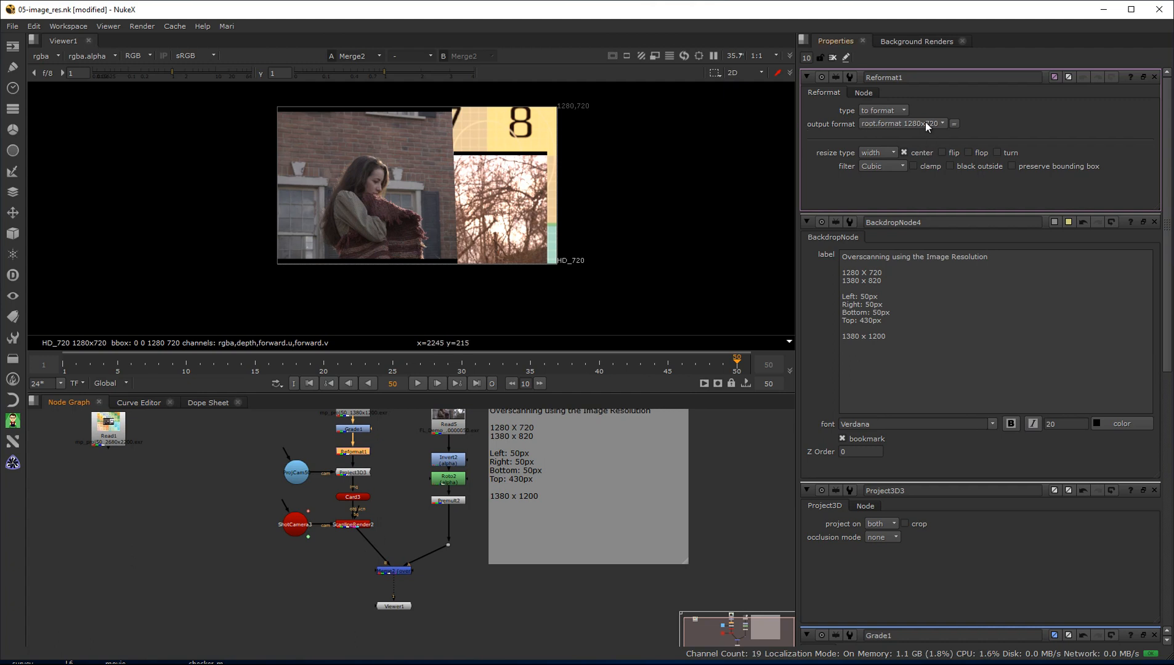
Set Reformat1's resize type to none and turn off its center option.
left_click(884, 151)
left_click(884, 143)
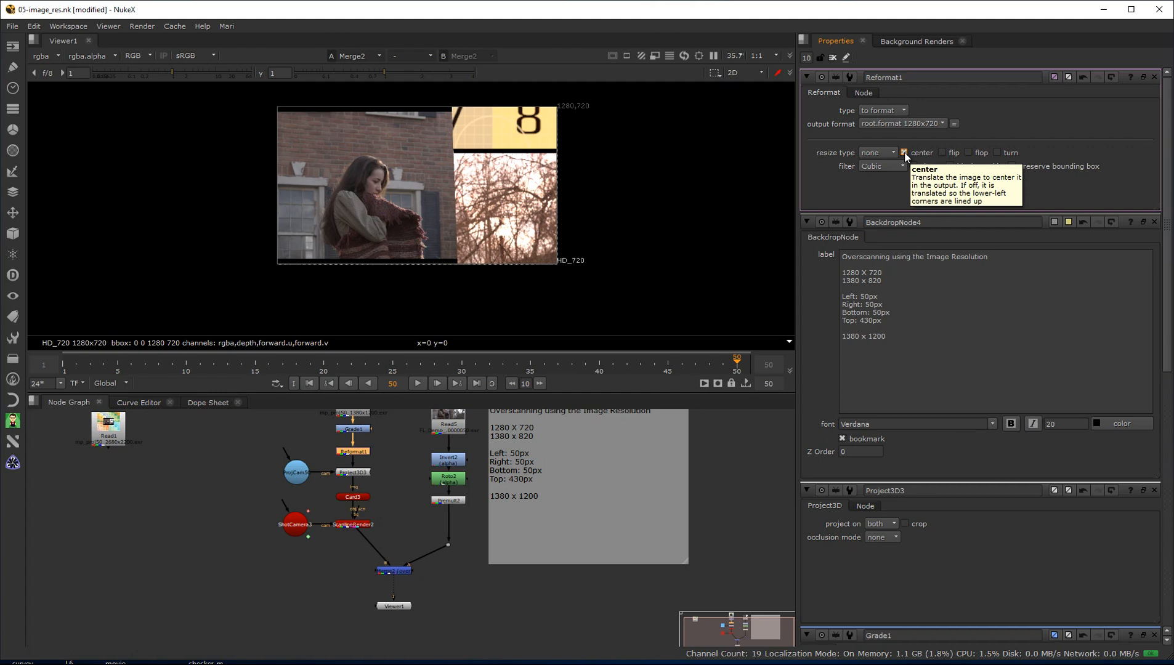
left_click(904, 152)
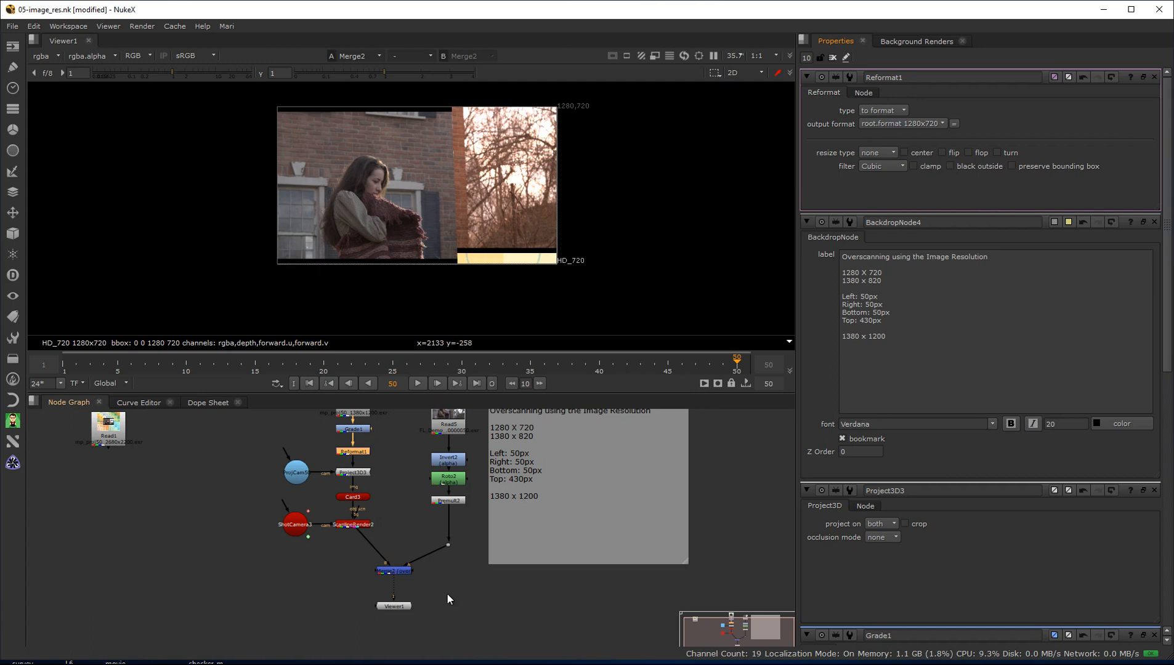
View the ScanlineRender2 output and toggle Reformat1's center option on and back off to compare the image placement.
left_click_drag(395, 597, 363, 527)
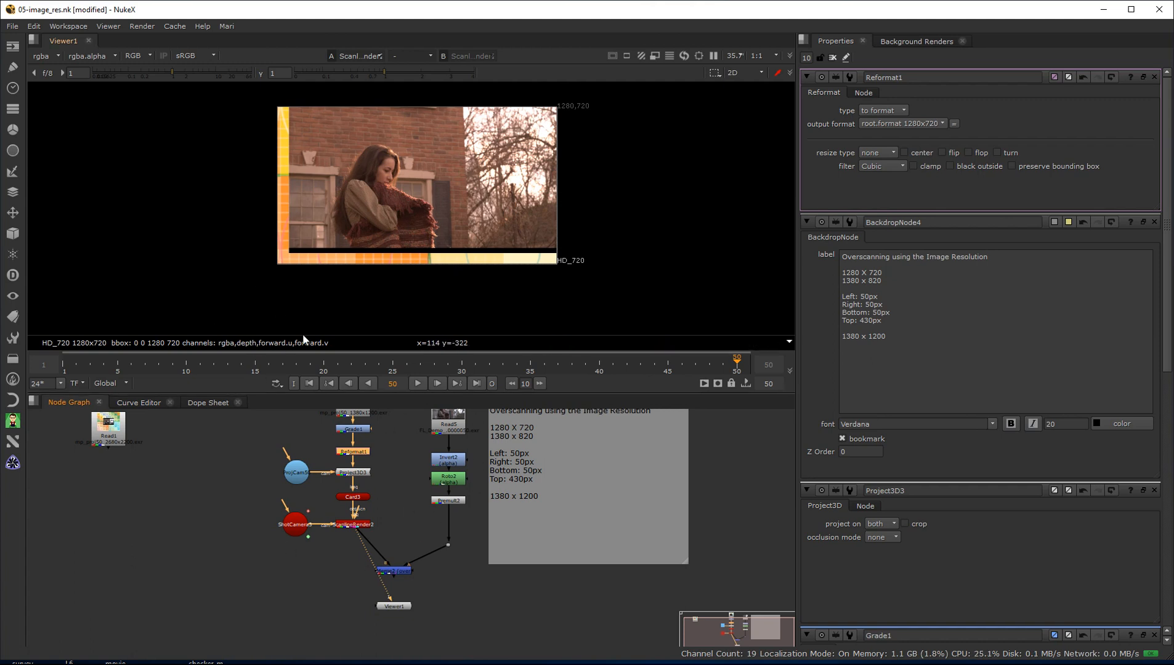
left_click(904, 154)
left_click(904, 153)
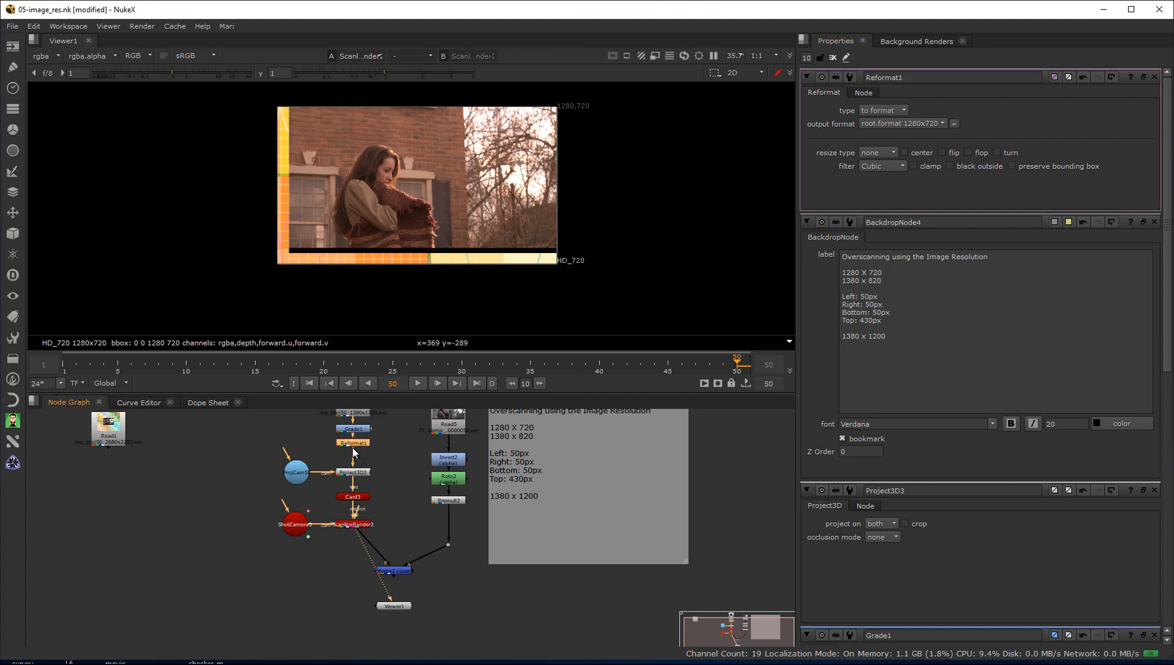
Add a Transform node between Reformat1 and Project3D3, positioned directly below Reformat1.
key("t")
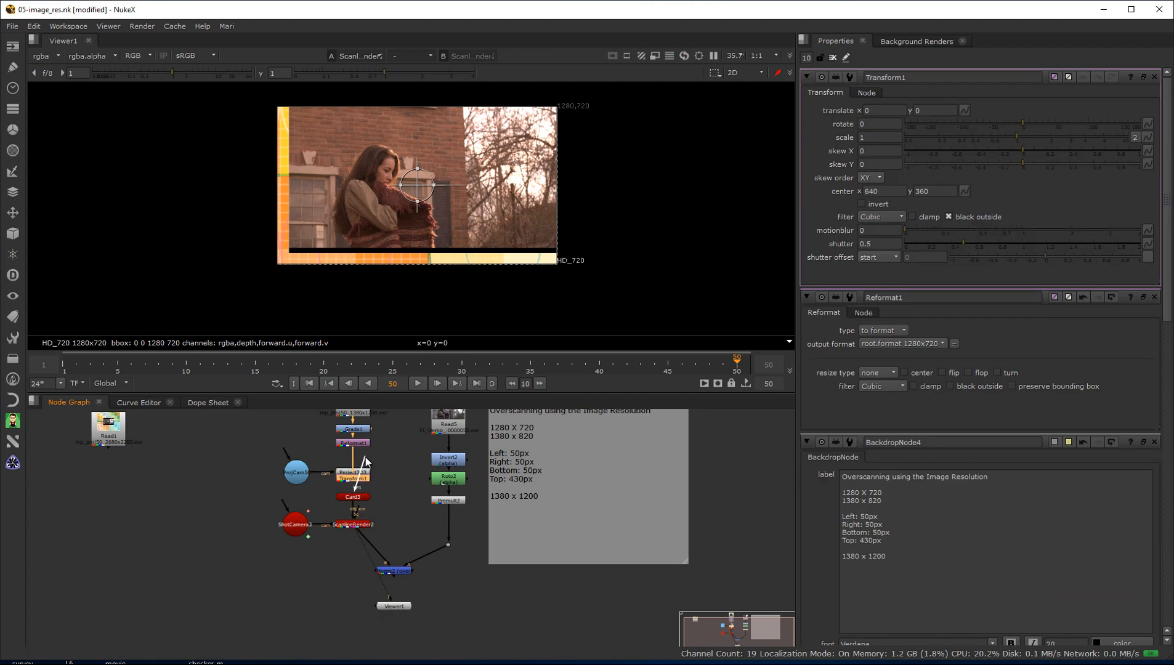
mouse_move(353, 480)
left_mouse_down()
mouse_move(351, 457)
mouse_move(343, 483)
mouse_move(354, 474)
left_mouse_up()
left_click(359, 458)
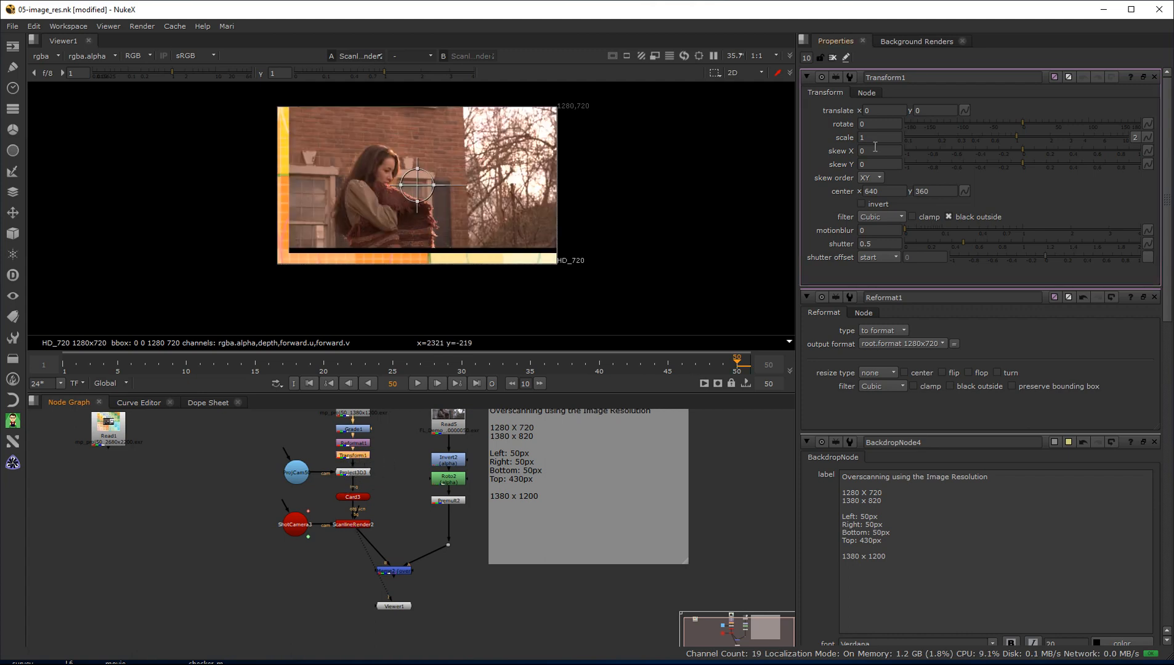
Set Transform1's translate to -50 in x and -50 in y to offset the overscan.
double_click(878, 109)
type("-50")
key("Return")
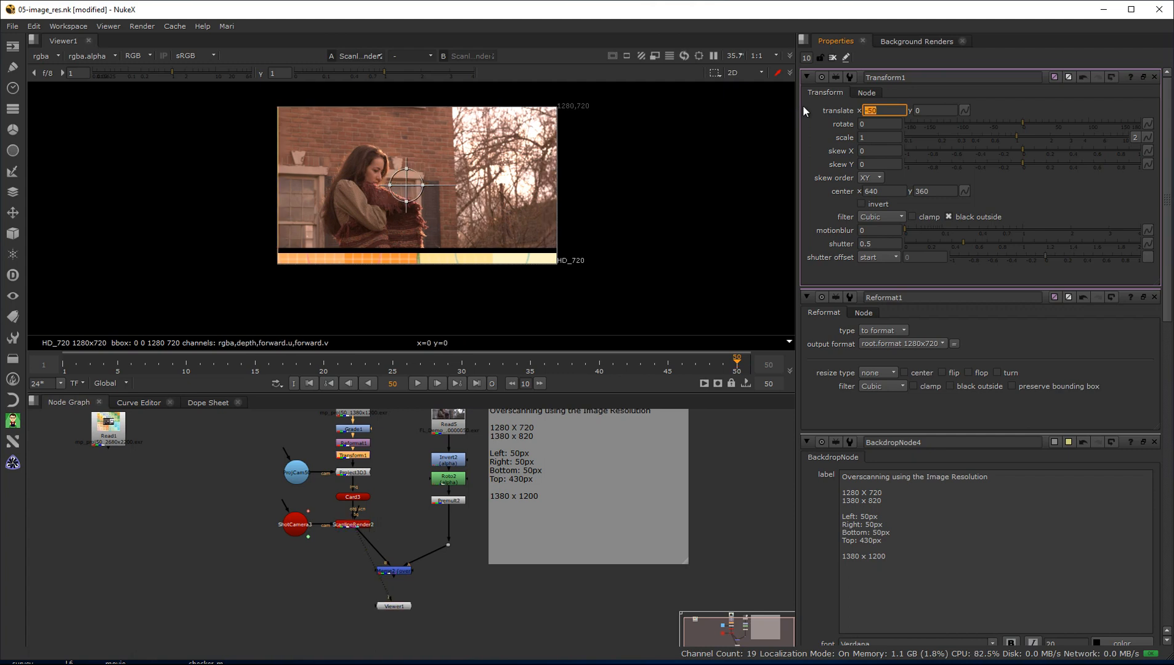
key("Tab")
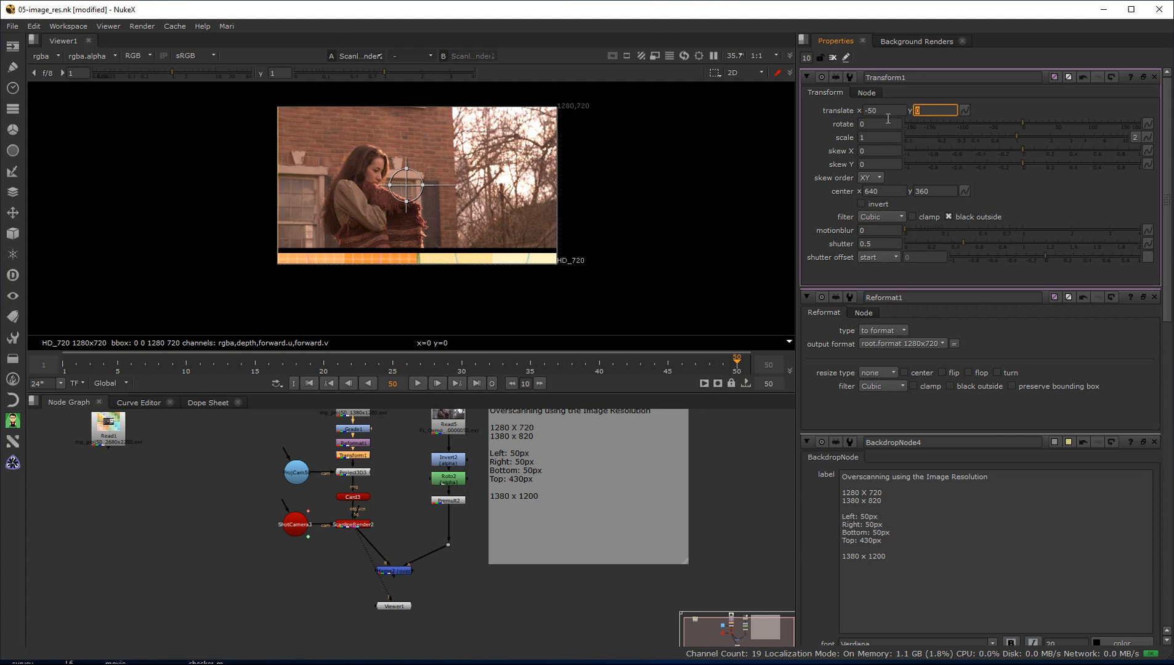
type("-5")
key("Return")
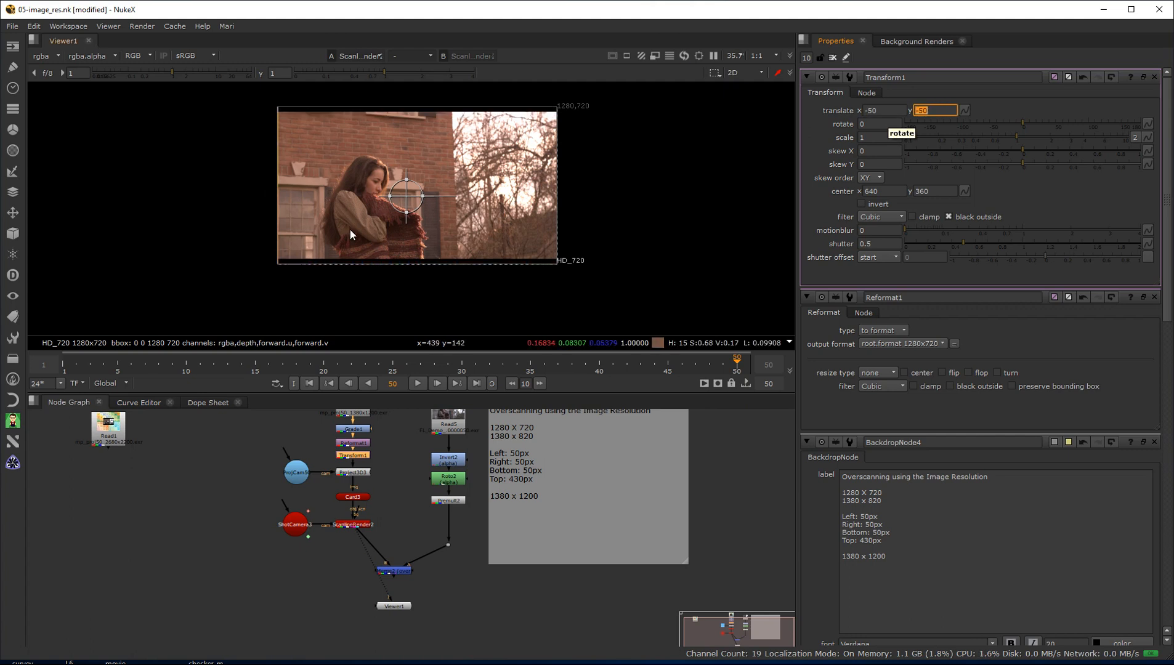
Inspect the shifted projection up close, then switch the viewer back to the Merge2 output.
left_click(189, 157)
scroll(451, 201, "up", 3)
scroll(317, 200, "down", 2)
scroll(319, 206, "up", 2)
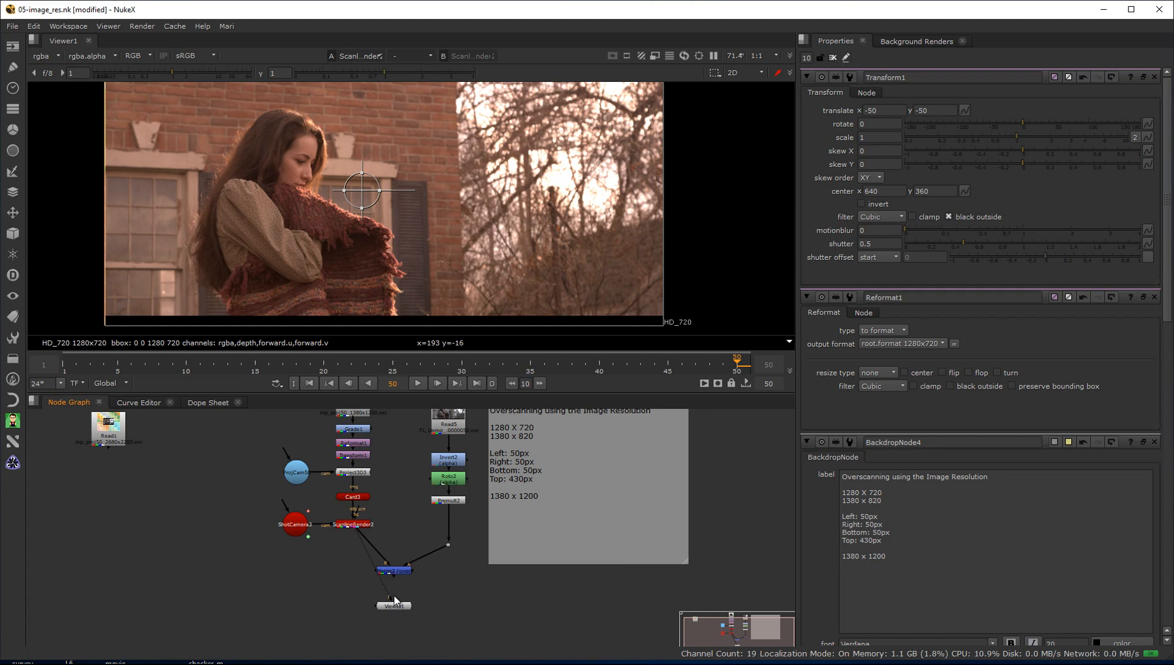
mouse_move(390, 598)
left_mouse_down()
mouse_move(362, 607)
mouse_move(391, 577)
left_mouse_up()
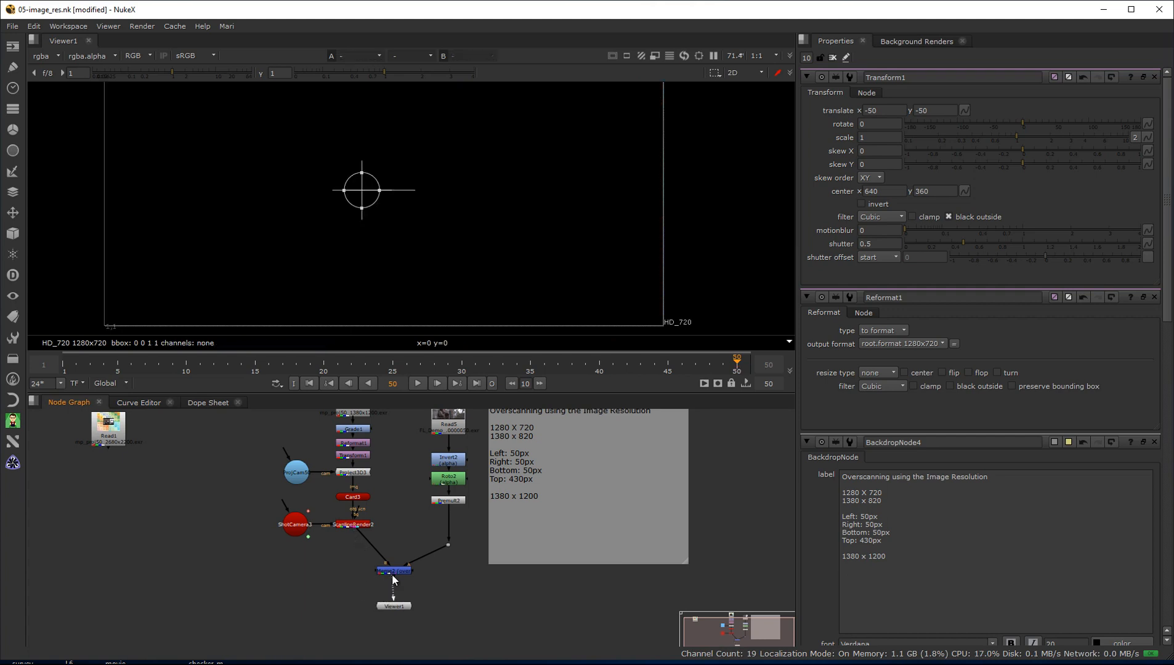
left_click(397, 606)
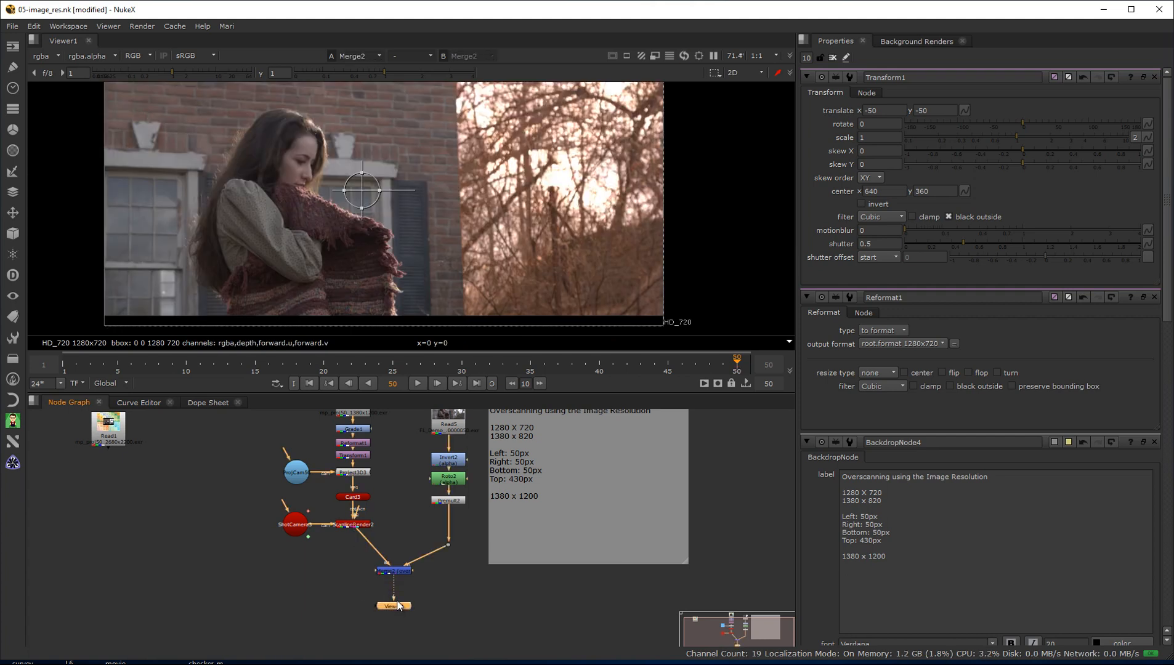
Tint the projected image by setting Grade1's gain to red 0.52, green 1 and blue 0.72, and scrub the timeline back to frame 50.
double_click(353, 429)
left_click_drag(1048, 177, 985, 193)
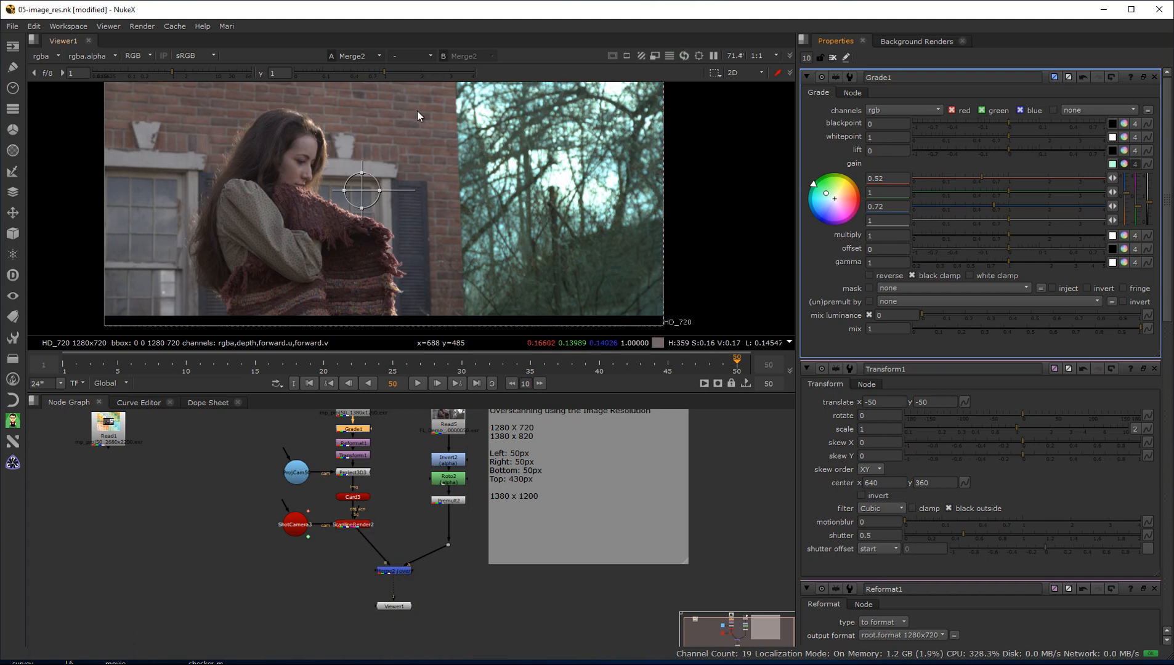
left_click_drag(579, 368, 734, 364)
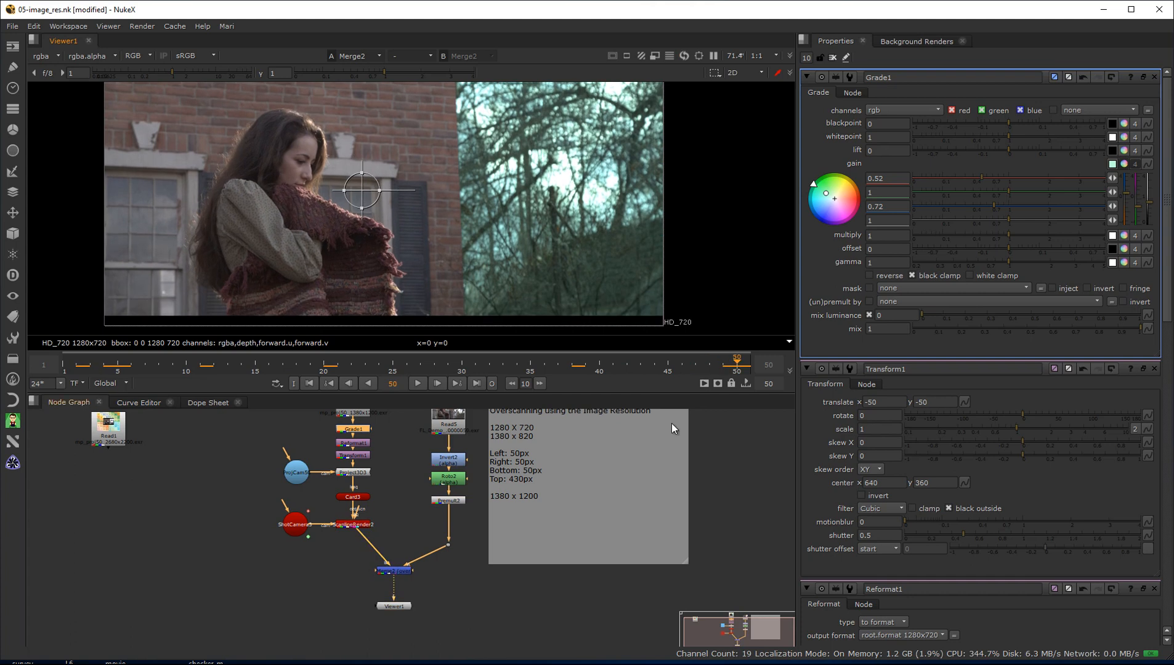
Compare the projection's alignment with the plate at the wall edge by disabling and re-enabling Merge2, and return to the full image.
scroll(384, 212, "up", 3)
scroll(411, 173, "up", 4)
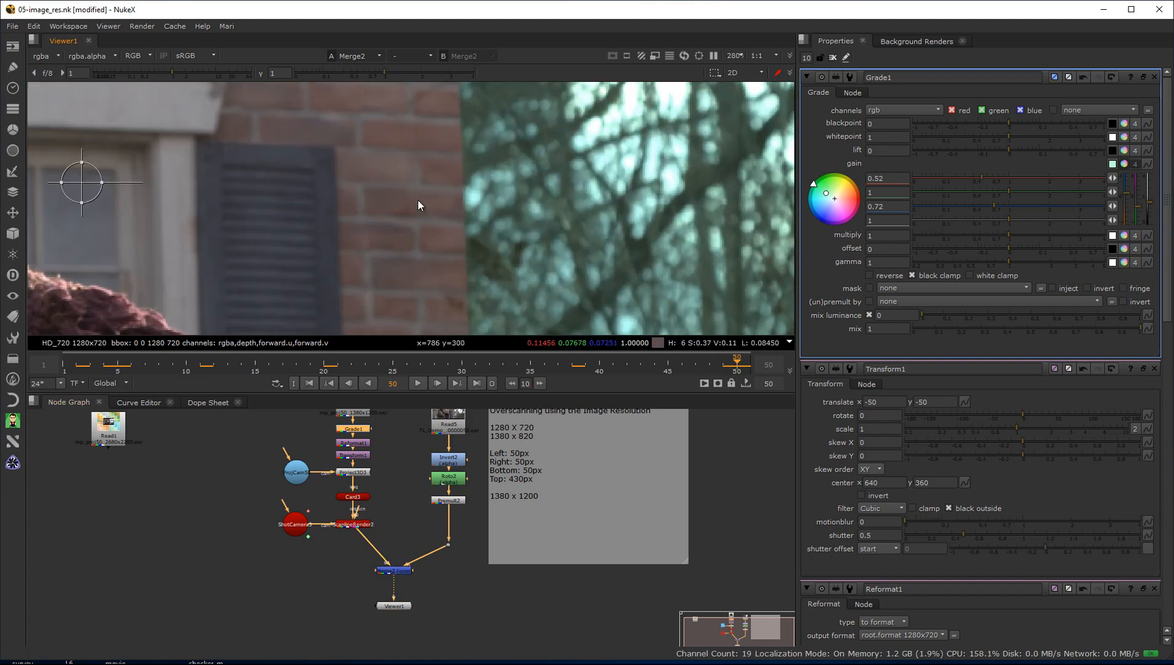
left_click(395, 571)
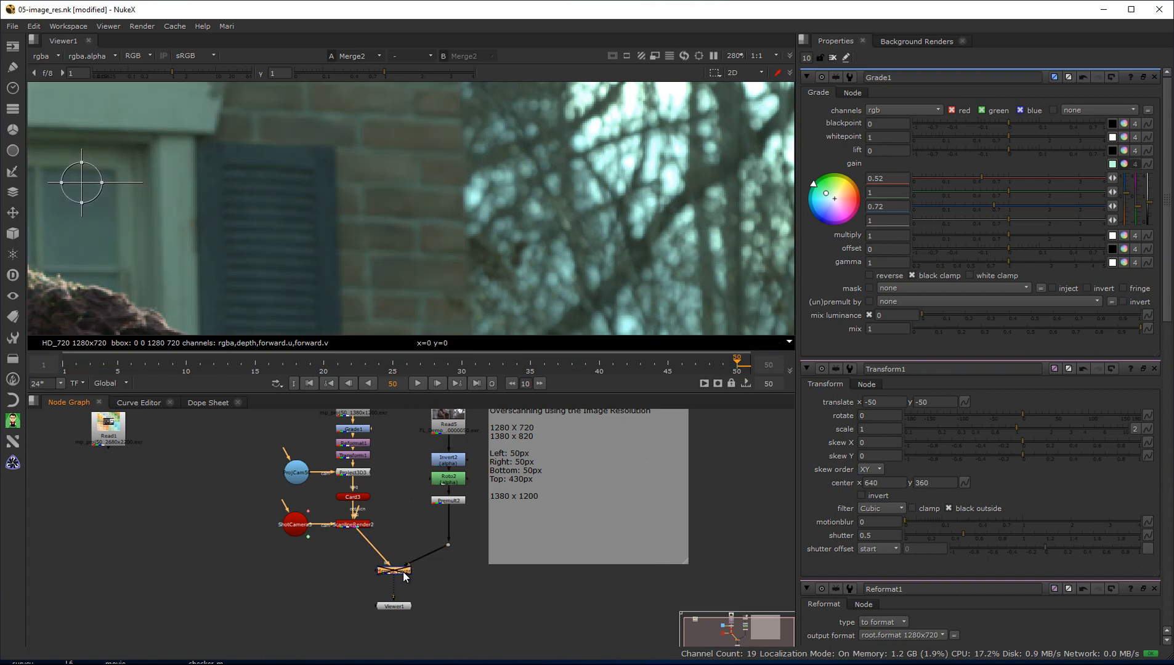
key("d")
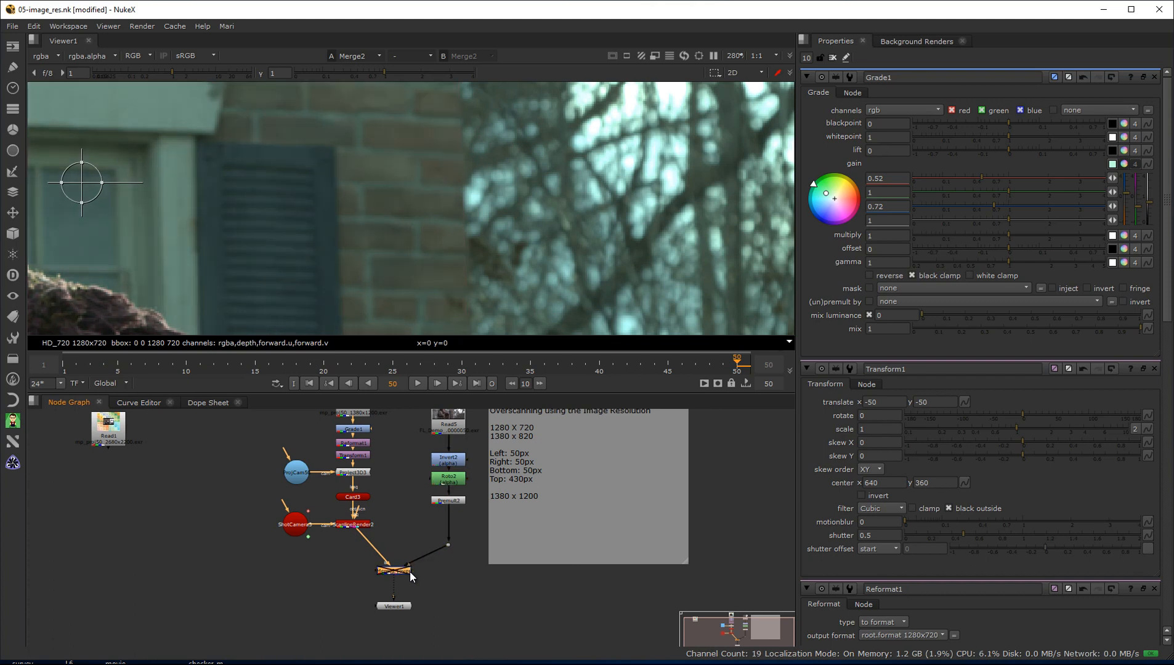
key("d")
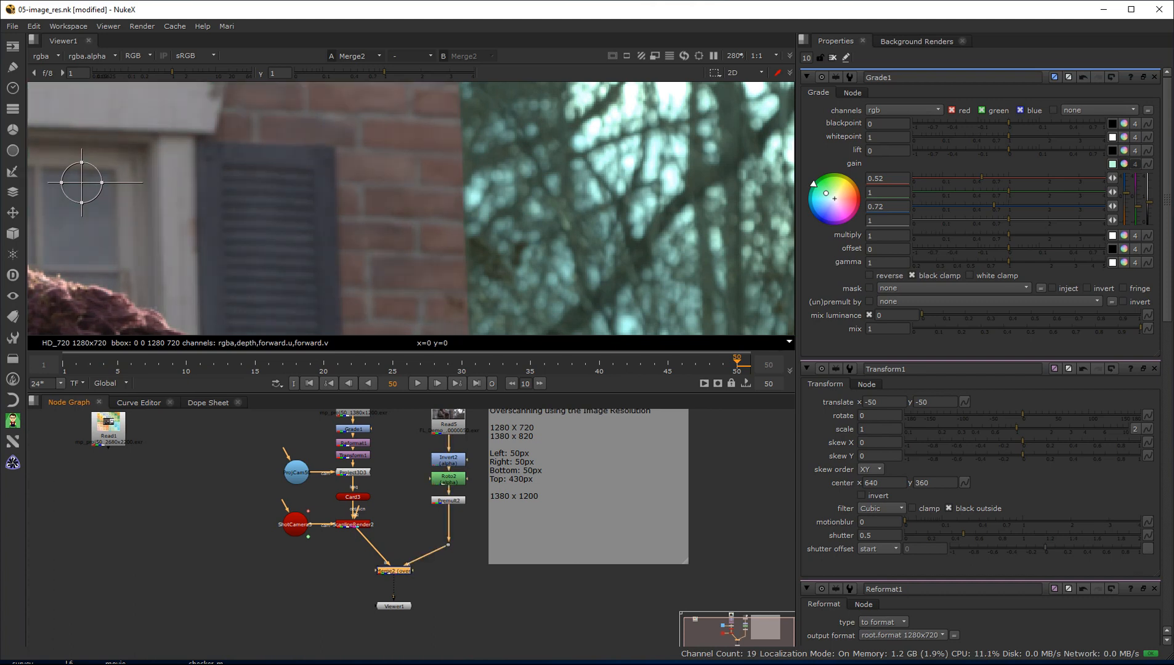
key("f")
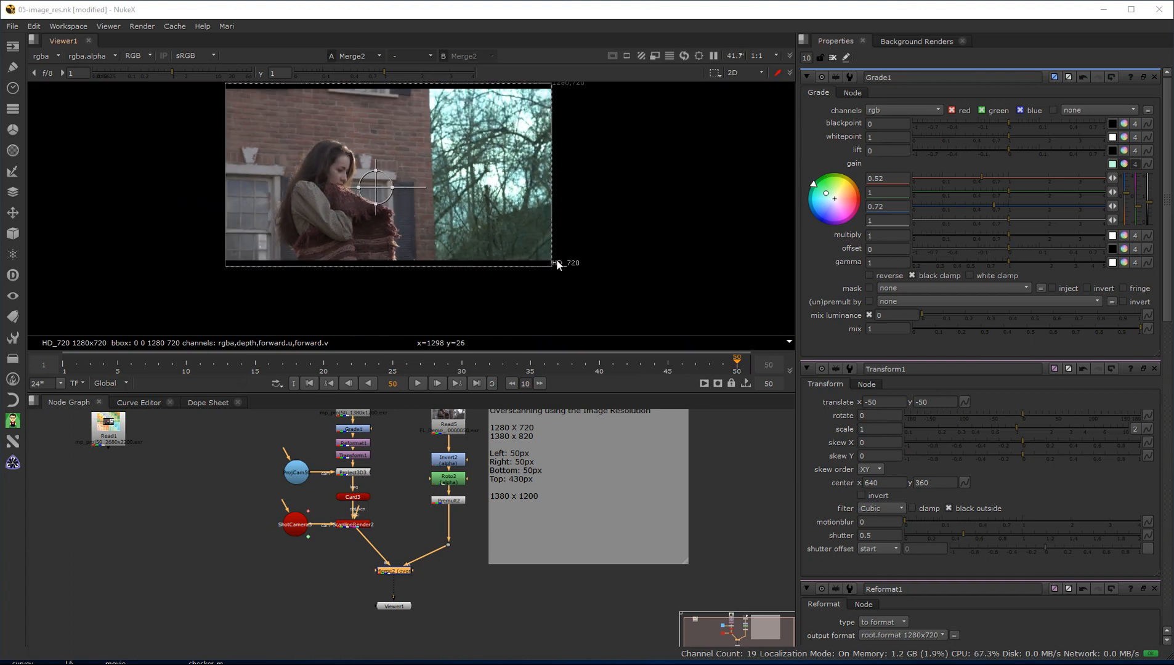